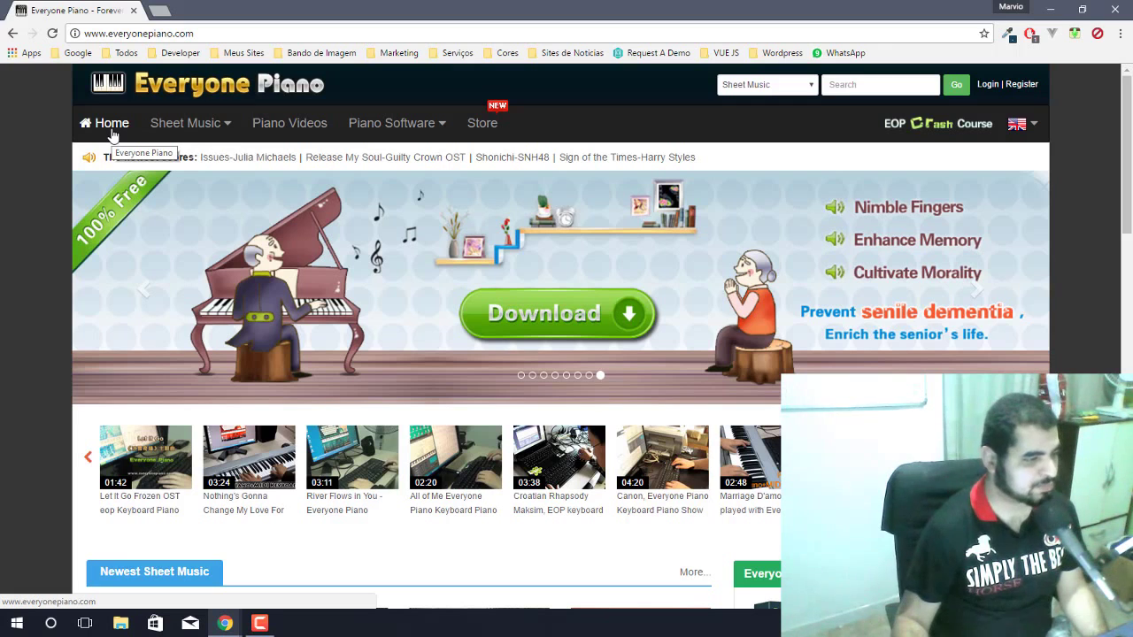
- Open the Everyone Piano software page, download the Windows installer, and keep the downloaded file
mouse_move(177, 133)
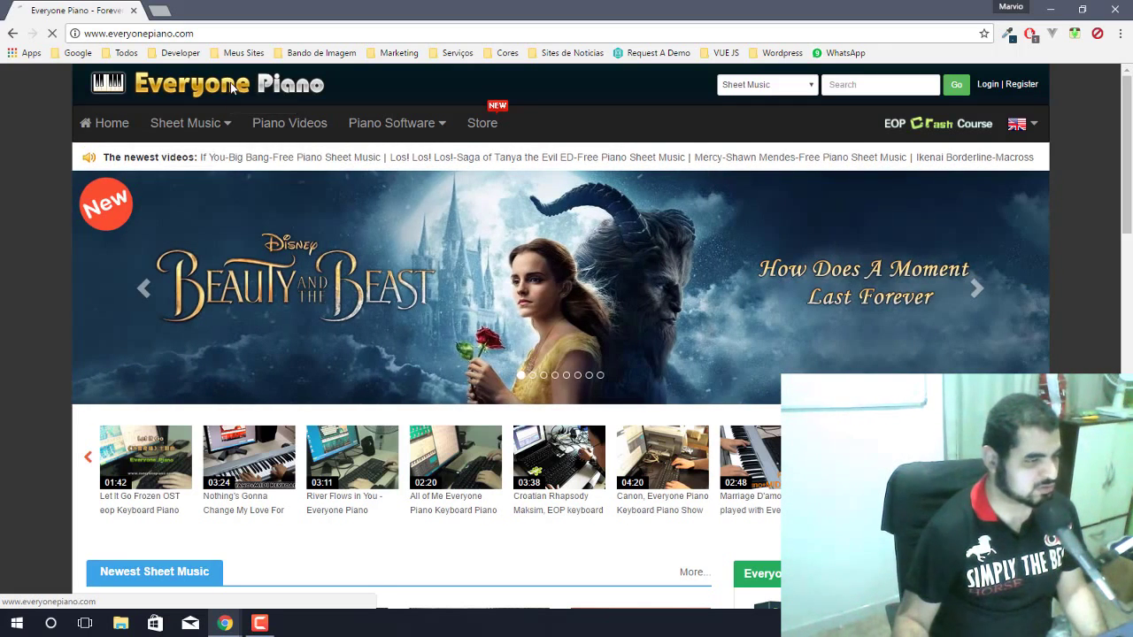
mouse_move(403, 127)
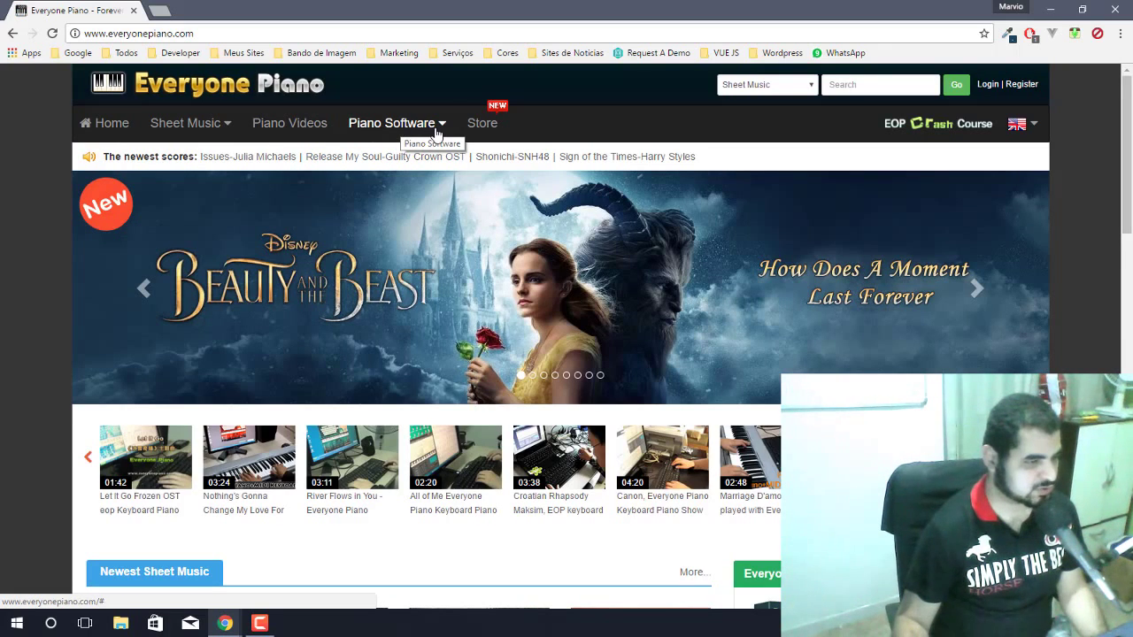
click(411, 159)
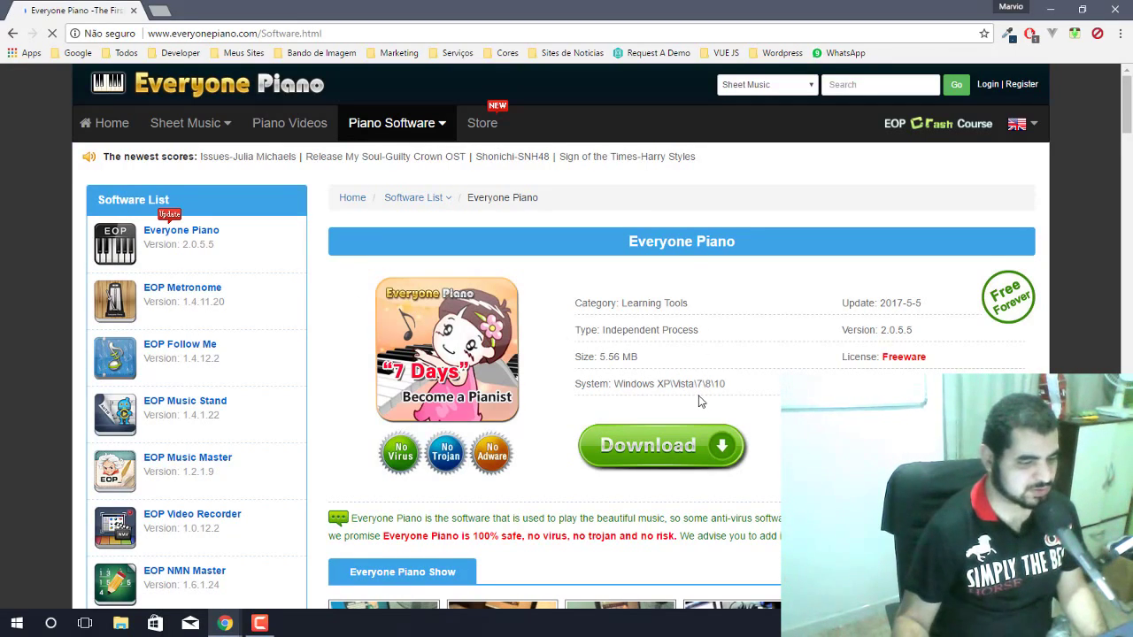
scroll(699, 401, down, 1)
scroll(699, 401, down, 1)
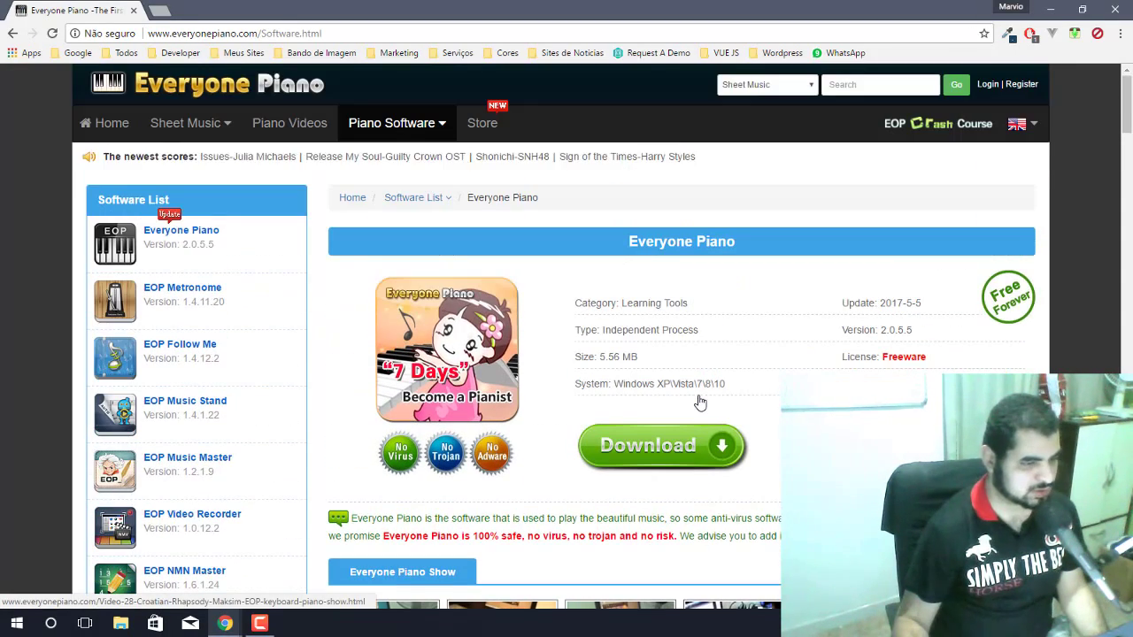
scroll(534, 311, down, 1)
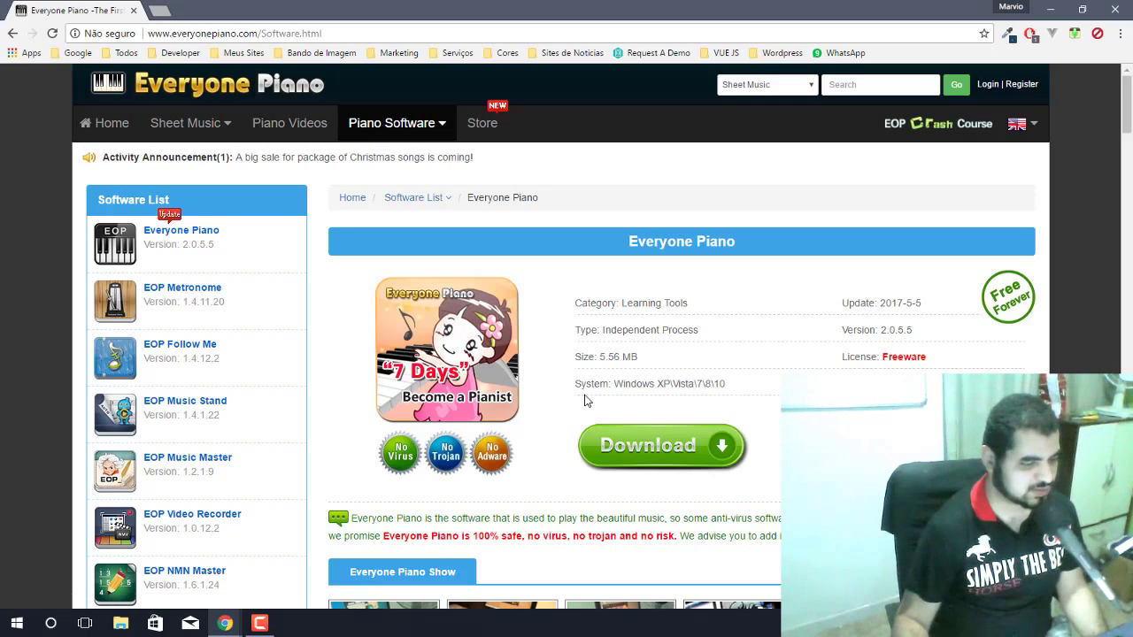
click(617, 453)
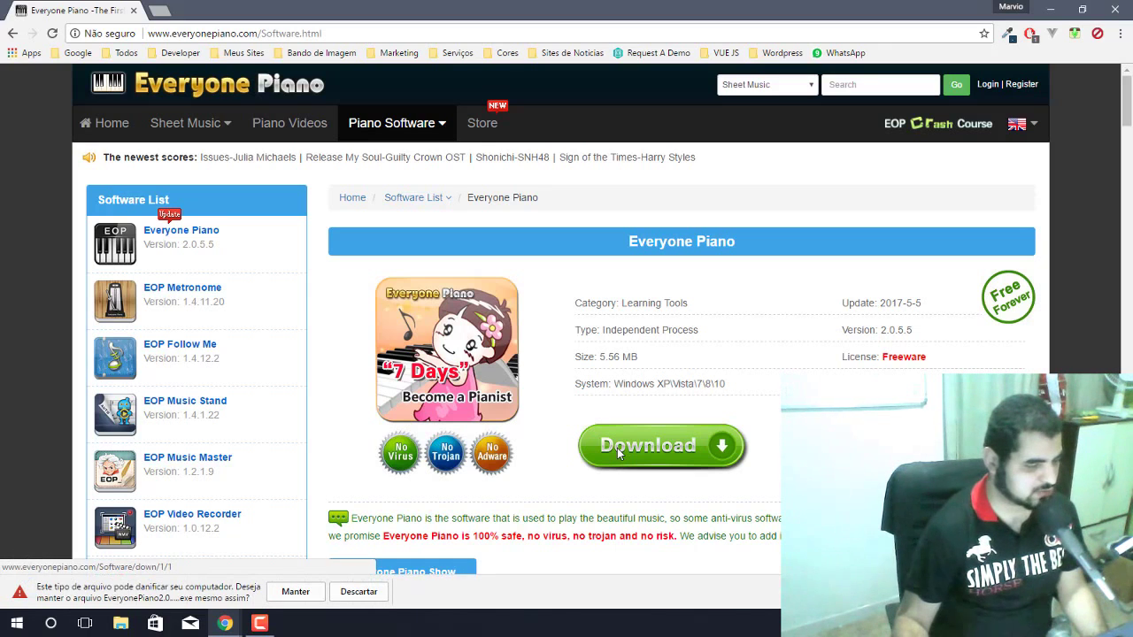
click(295, 592)
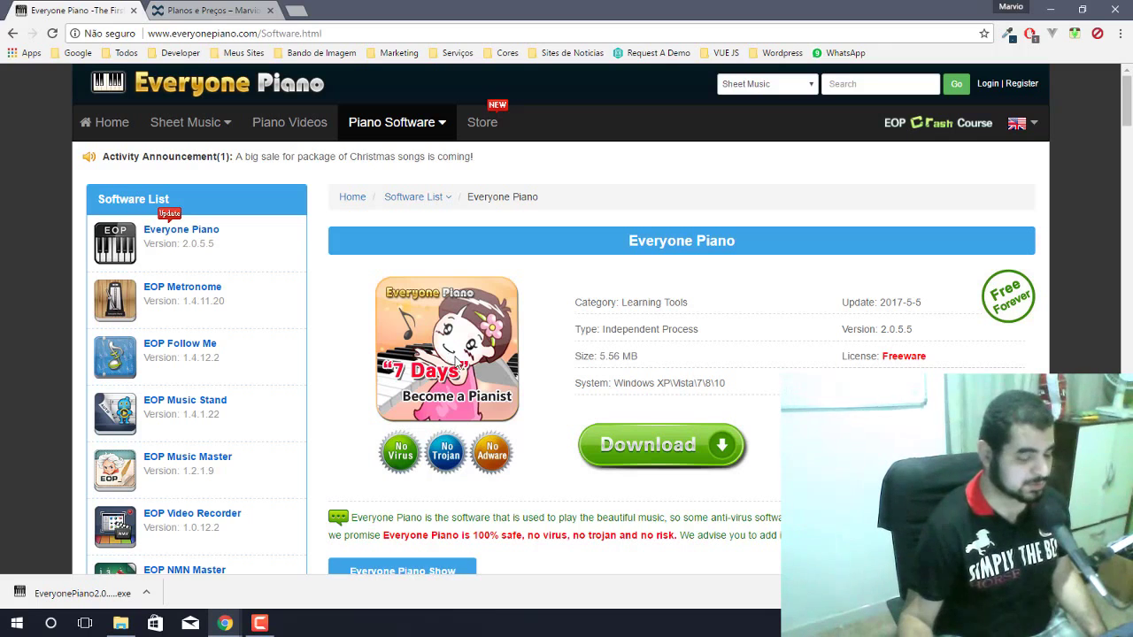
- Run EveryonePiano2.0.3.10_setup from the desktop folder in File Explorer and allow it to make changes to the device
click(121, 623)
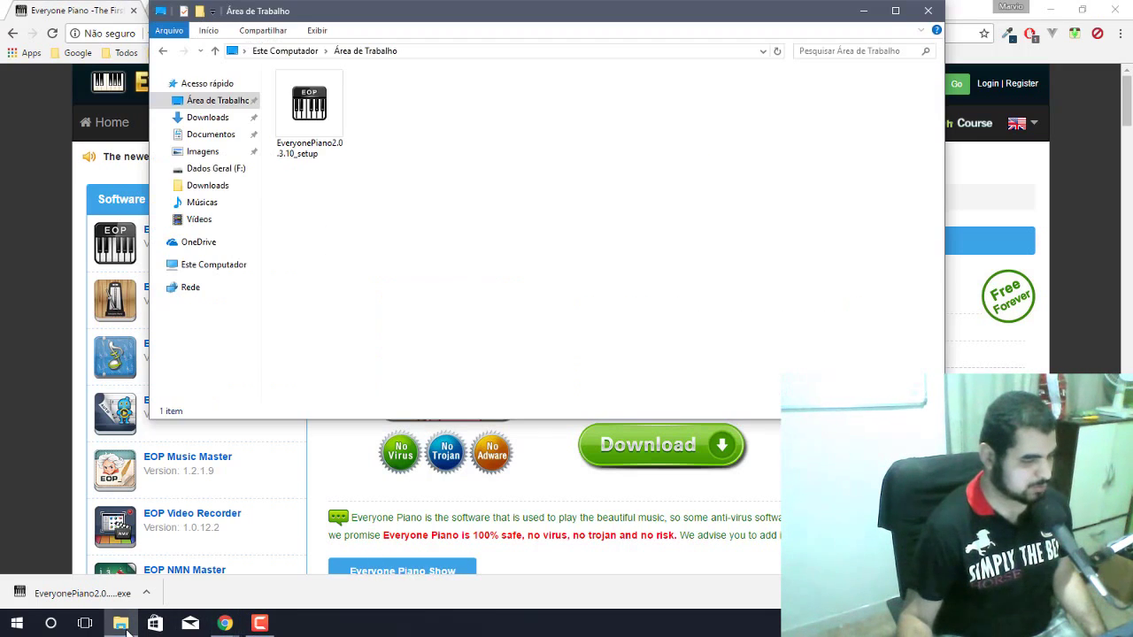
drag(548, 11, 608, 79)
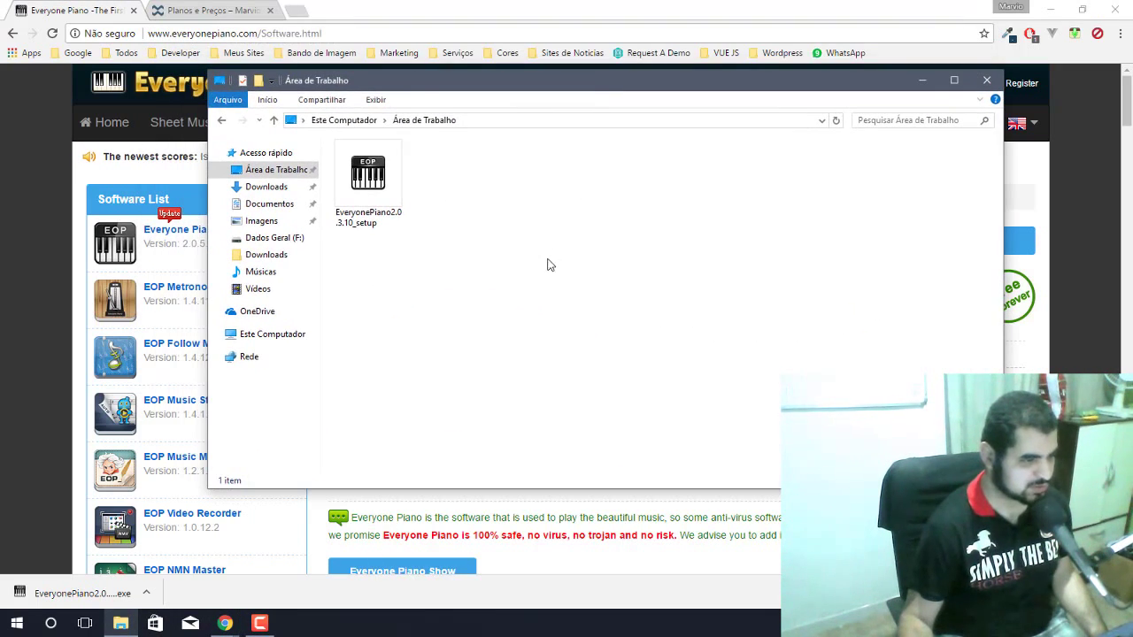
click(367, 173)
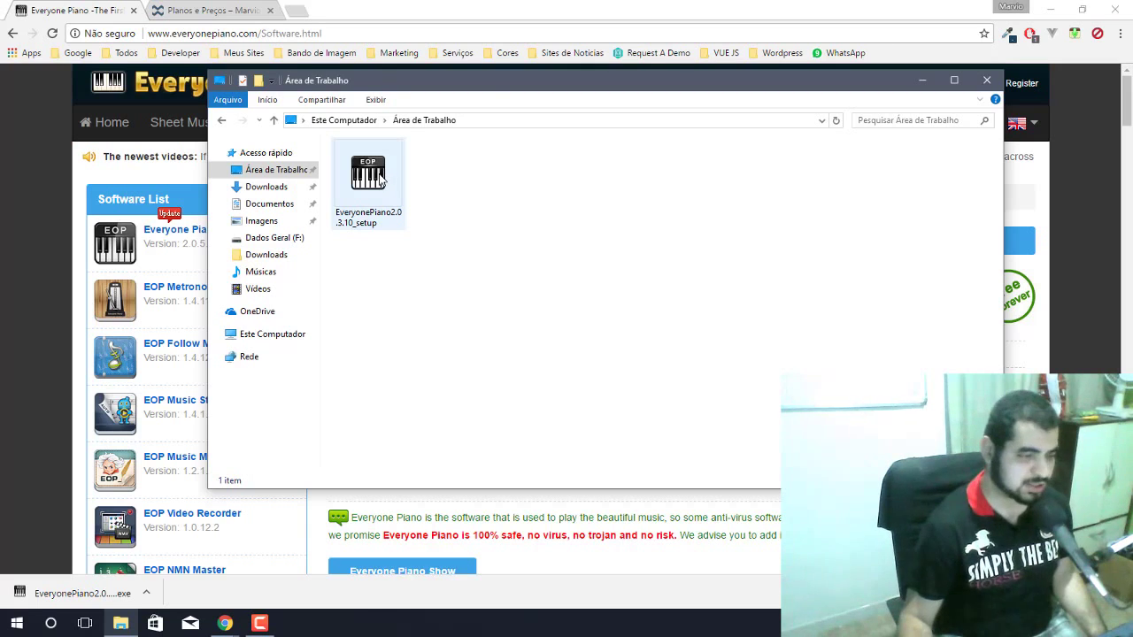
double_click(380, 177)
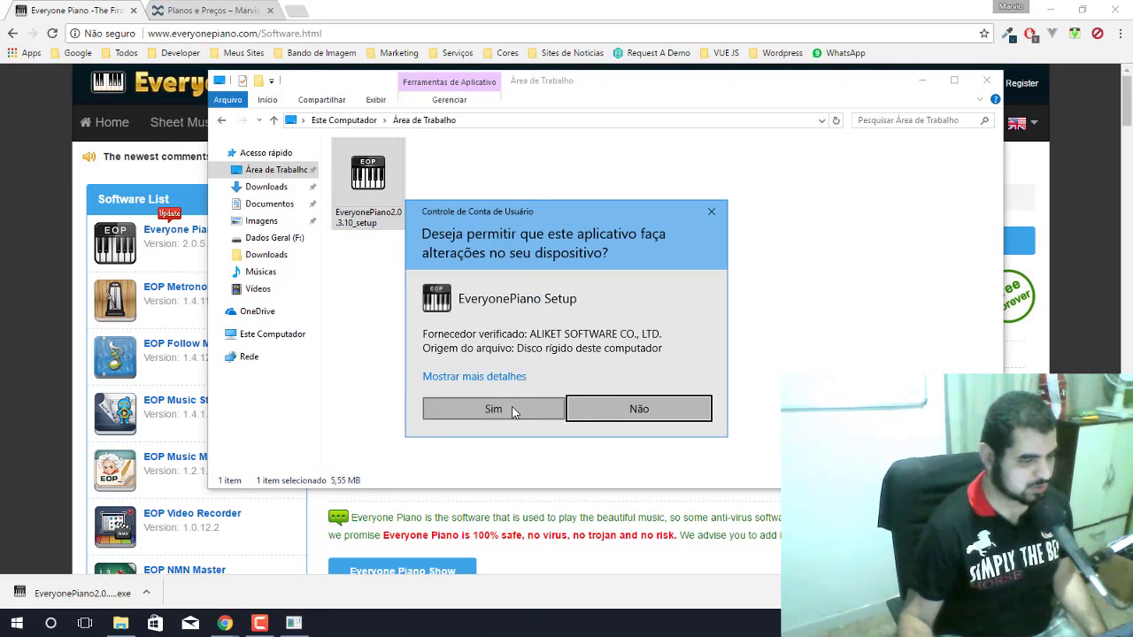
click(493, 409)
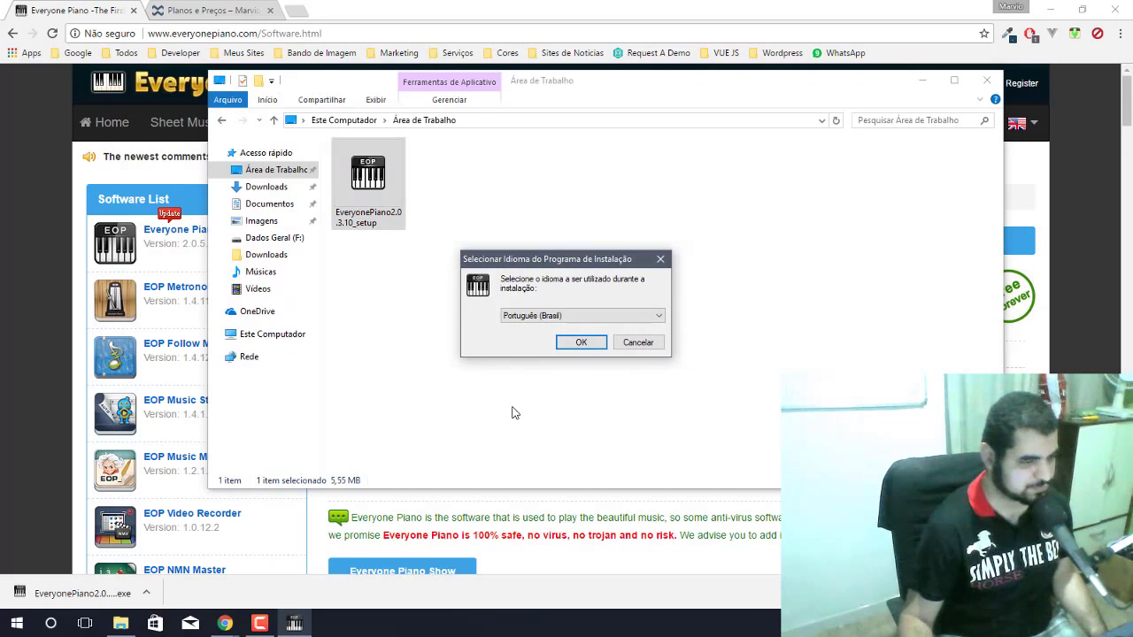
- Accept Português (Brasil) as the language for the installation
click(543, 316)
click(556, 315)
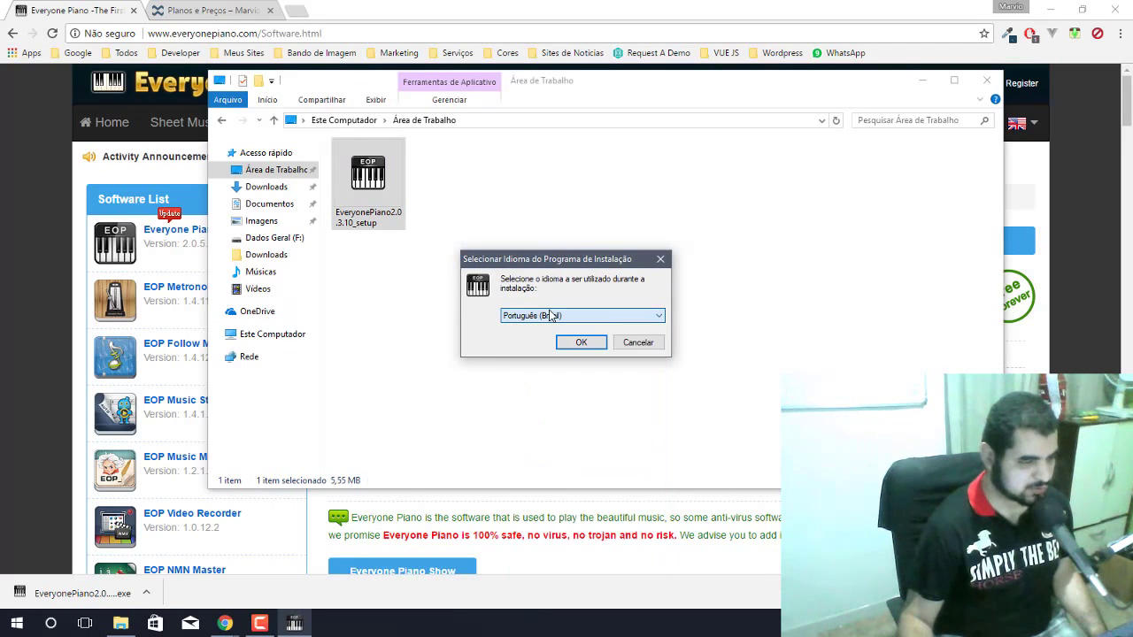
click(550, 319)
click(550, 319)
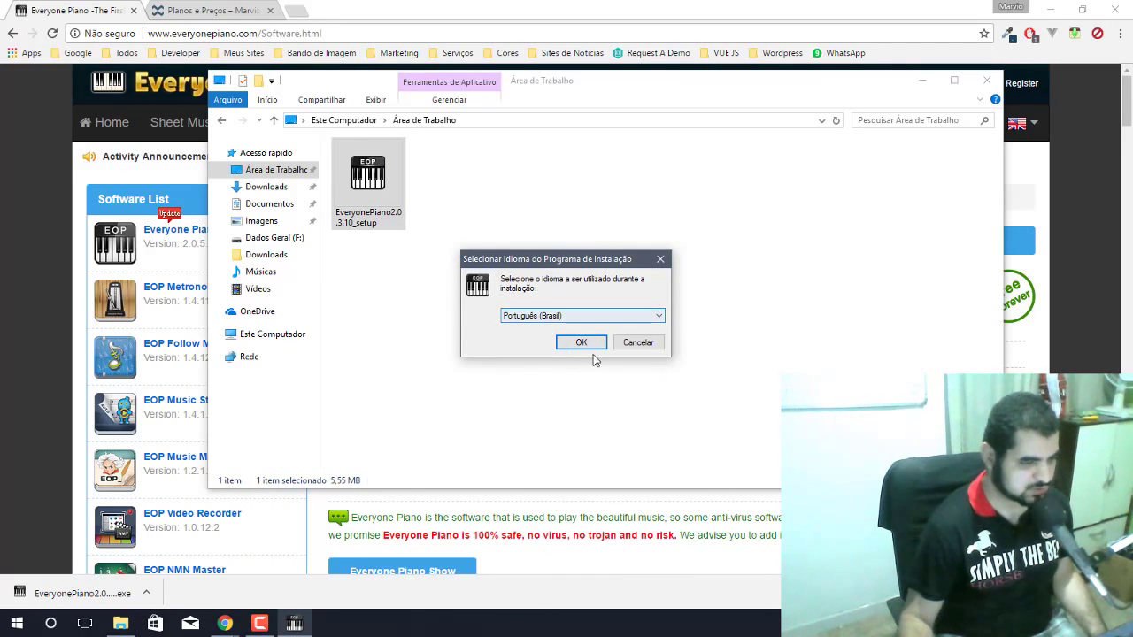
click(582, 343)
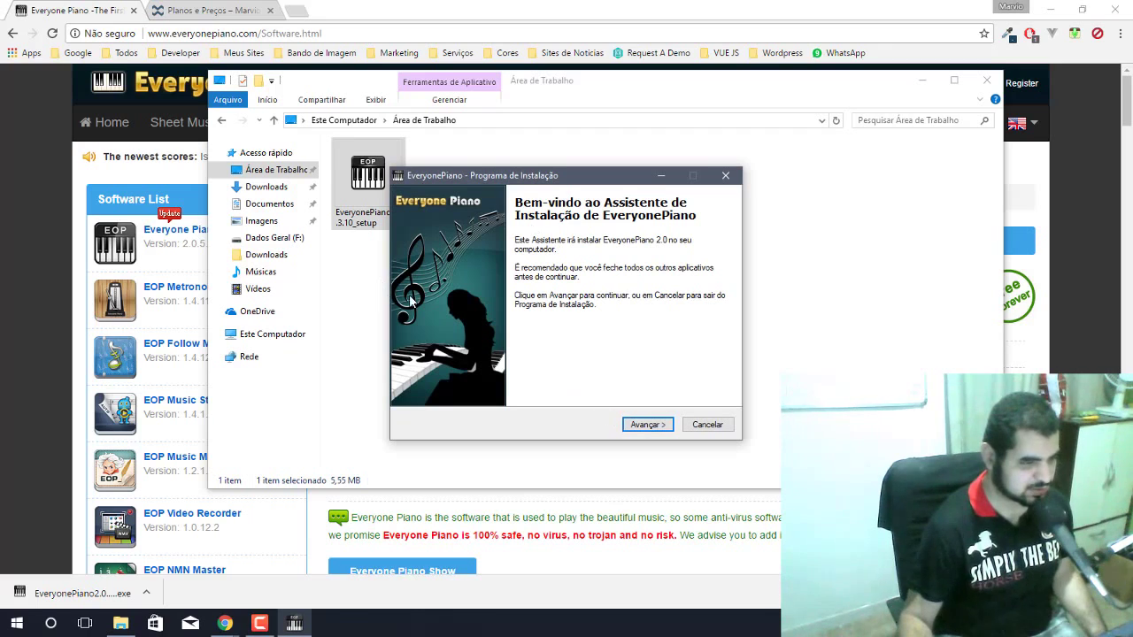
- Install EveryonePiano with the default destination, Start menu folder and shortcuts, and finish with the program set to launch
click(646, 425)
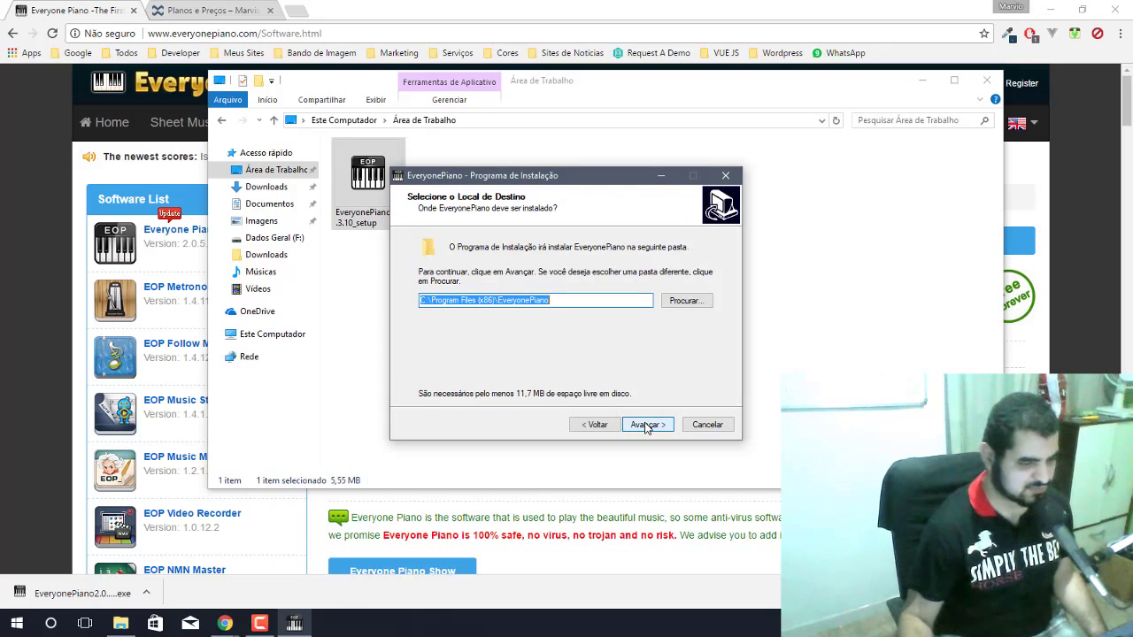
click(647, 425)
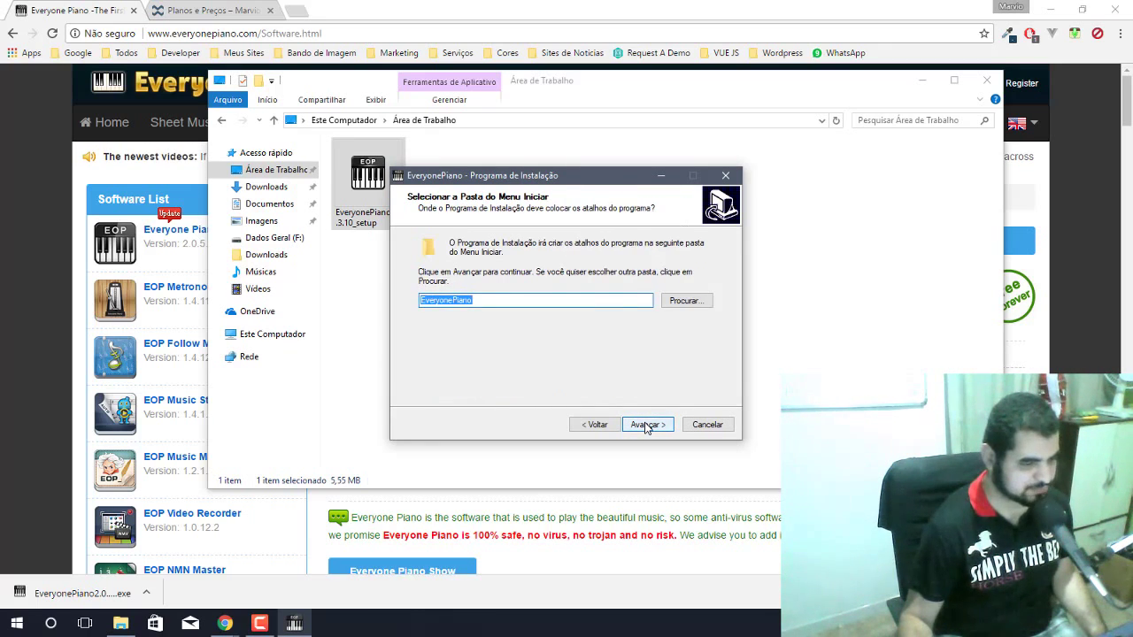
click(646, 425)
click(646, 425)
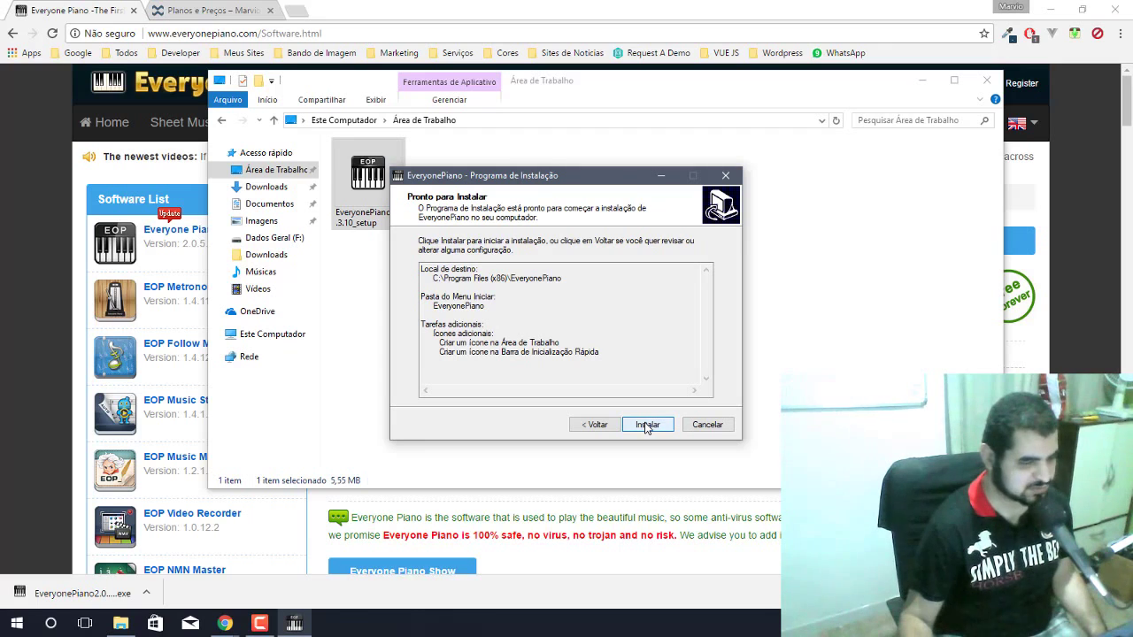
click(646, 426)
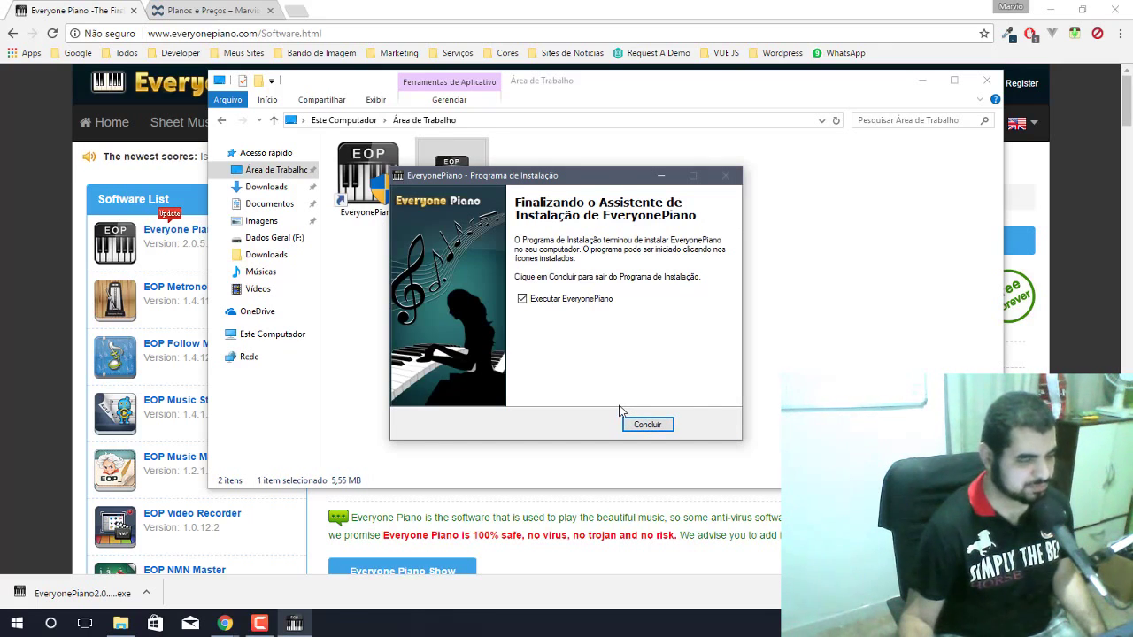
click(647, 425)
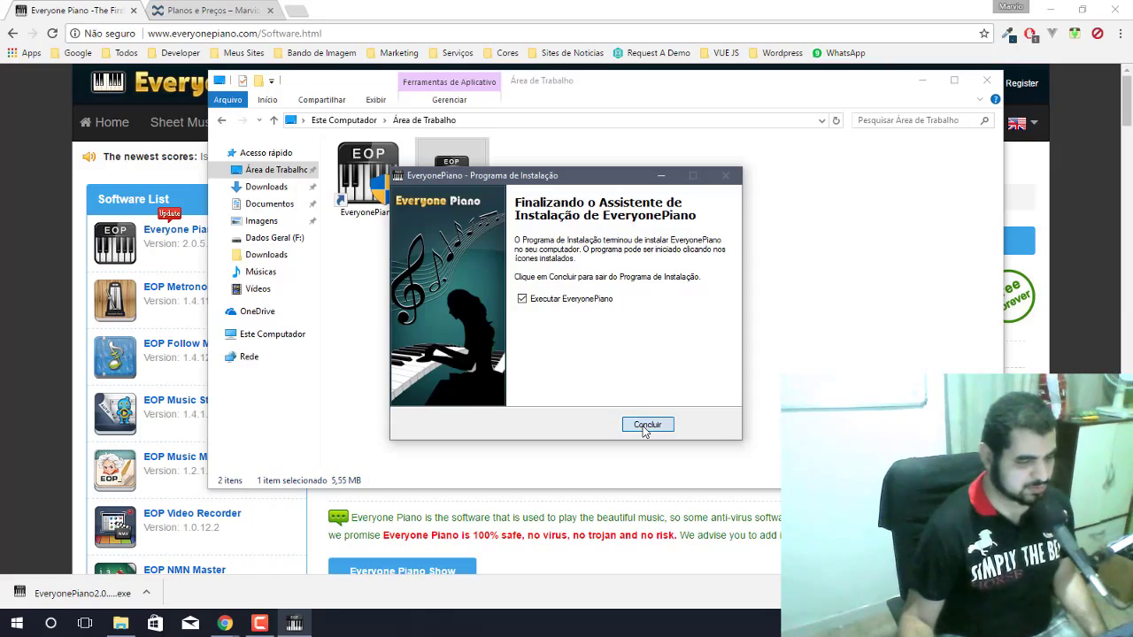
- Turn off the tips for the next startup and close the Tips window
click(540, 416)
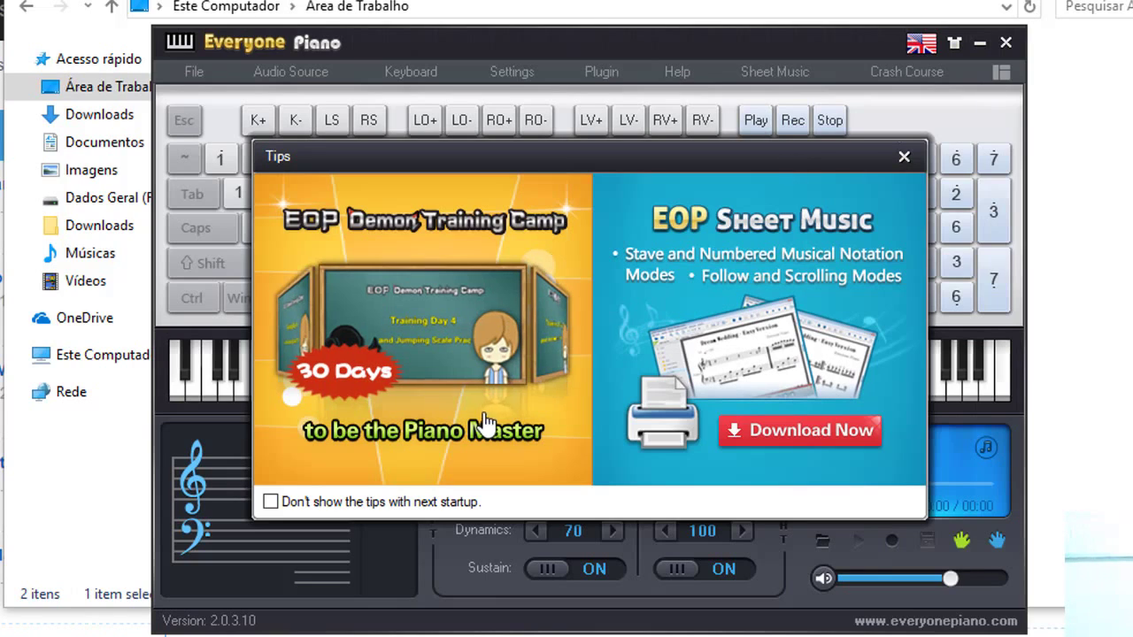
click(302, 504)
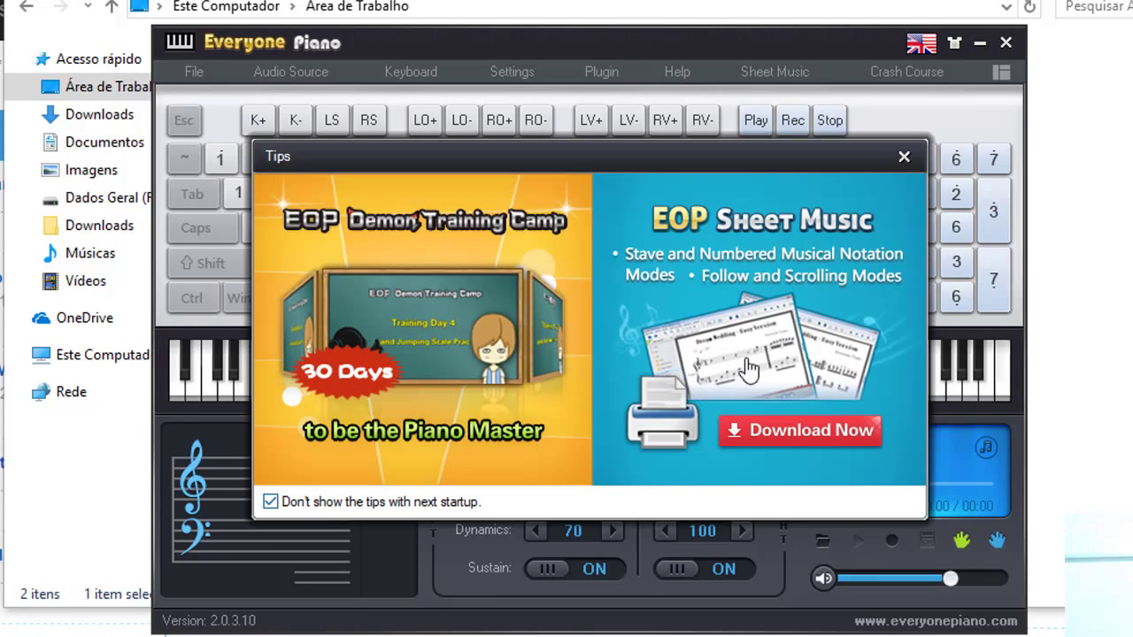
click(902, 156)
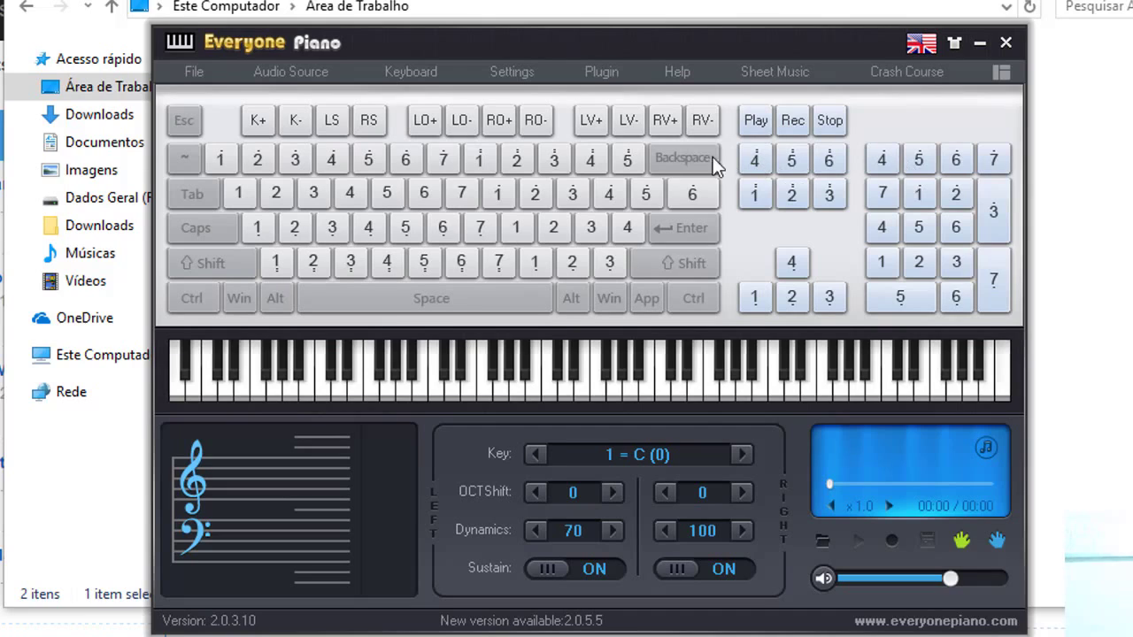
- Open the program options and review the Audio output and Interface settings
click(531, 76)
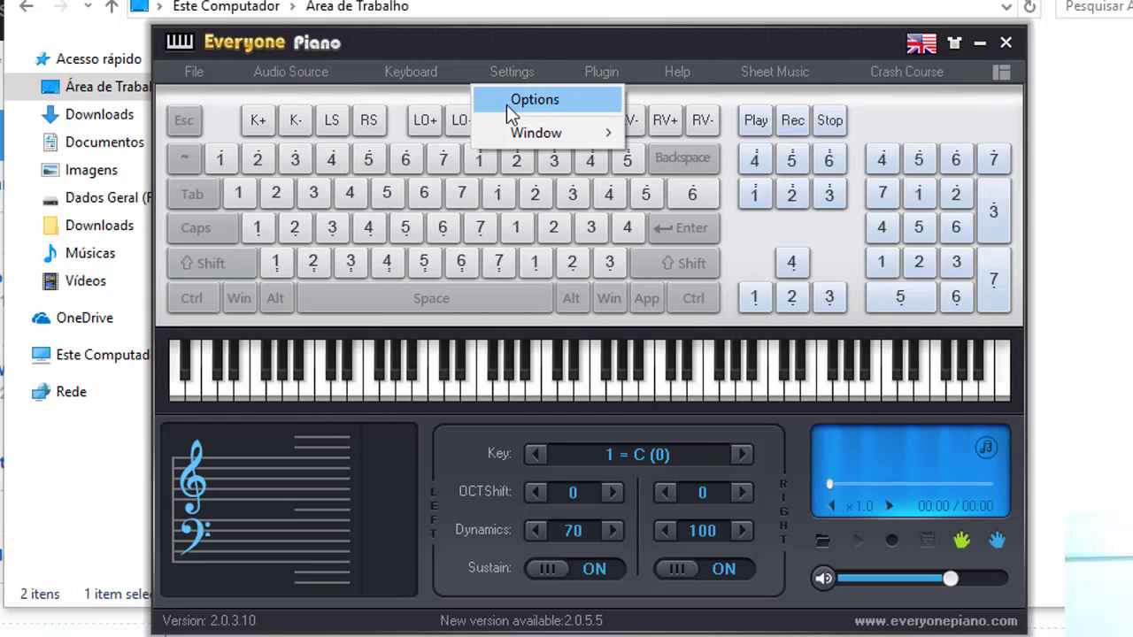
click(533, 104)
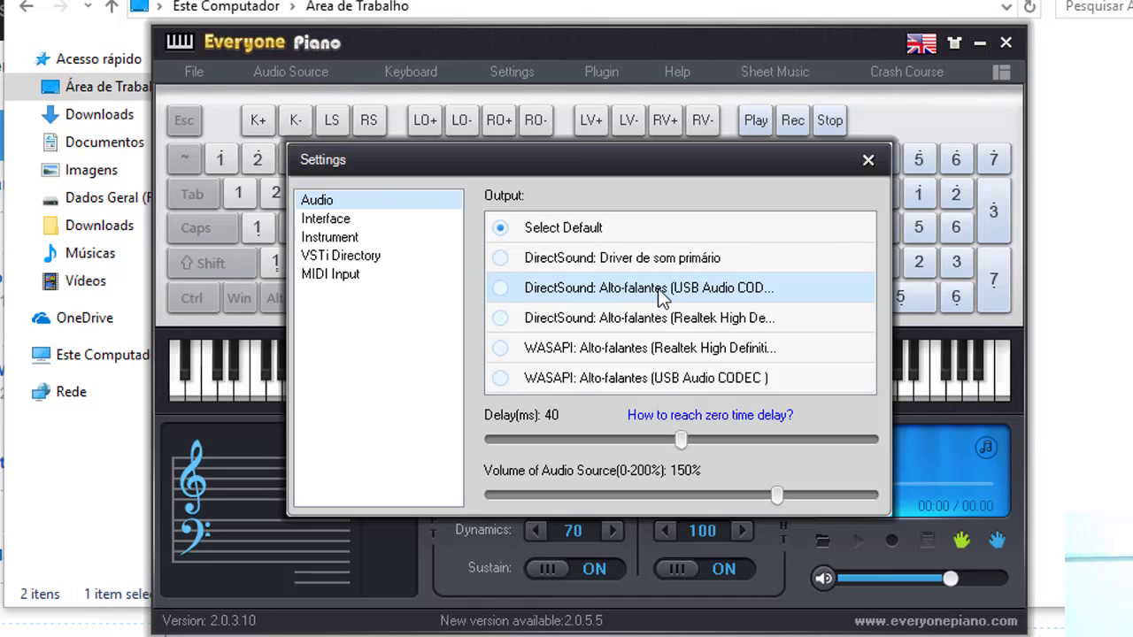
click(342, 222)
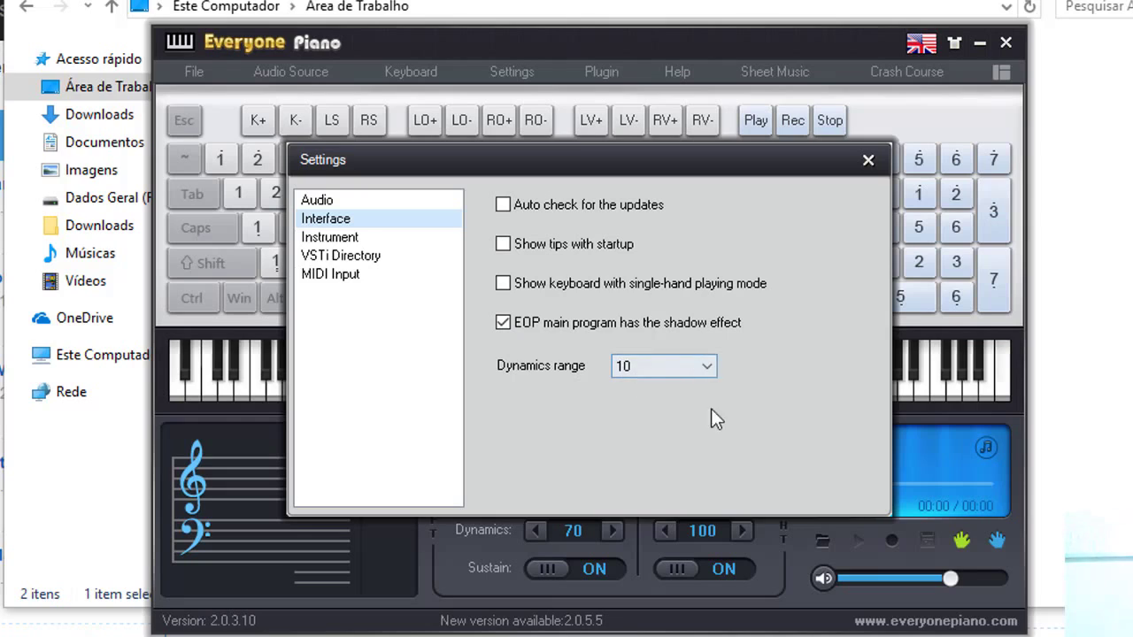
- Inspect the right-hand channel of group 0 in the Instrument settings and make group No. 3 the default
click(345, 241)
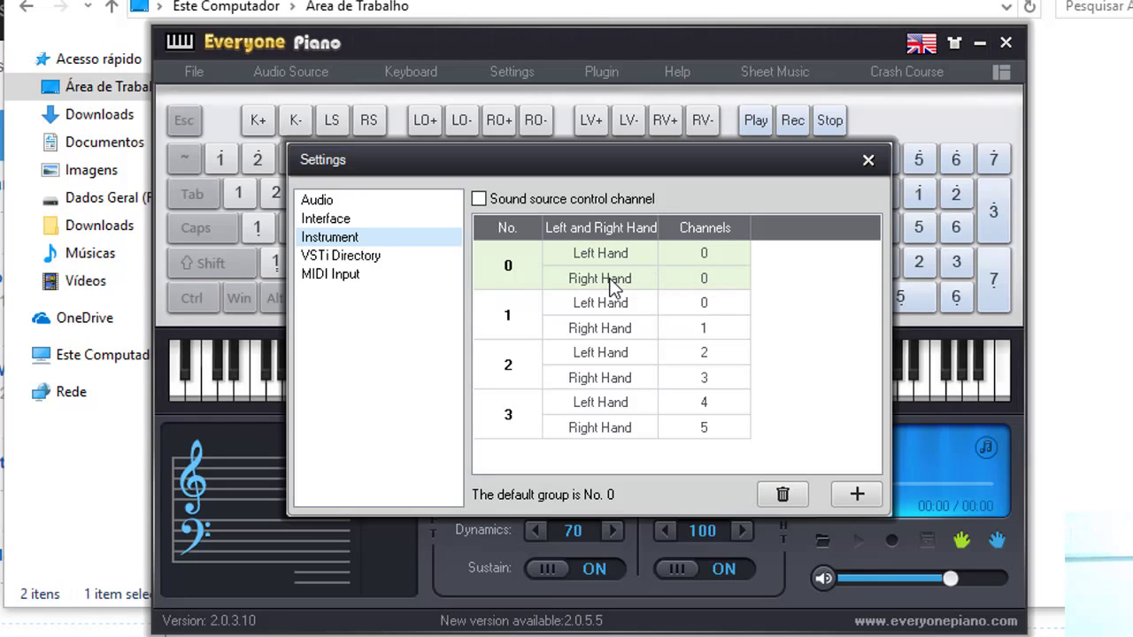
click(707, 279)
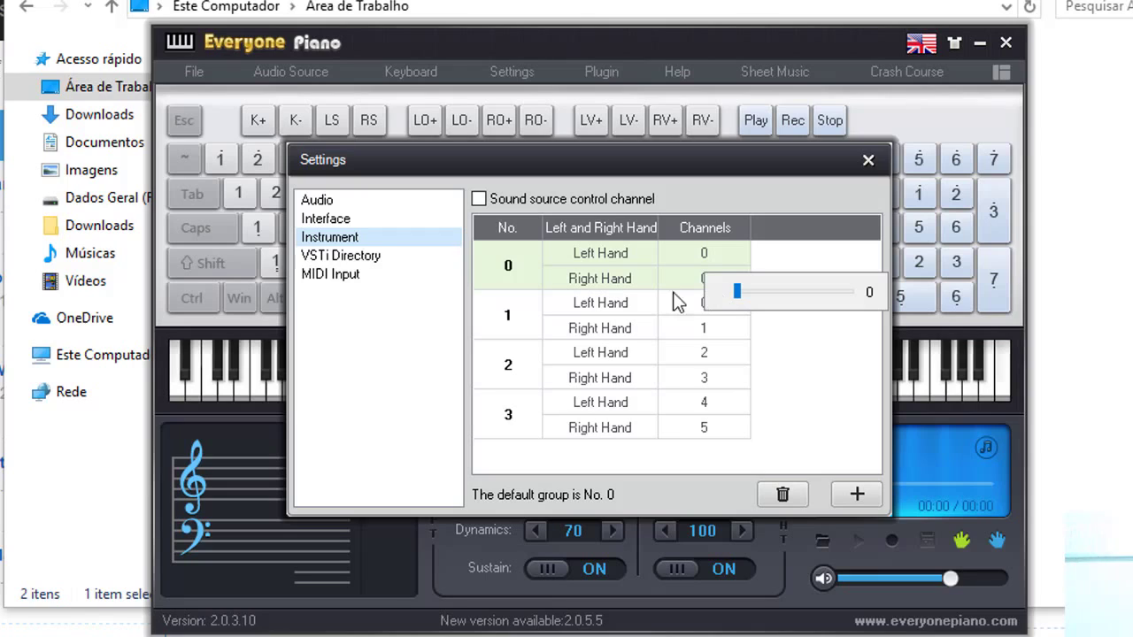
click(537, 426)
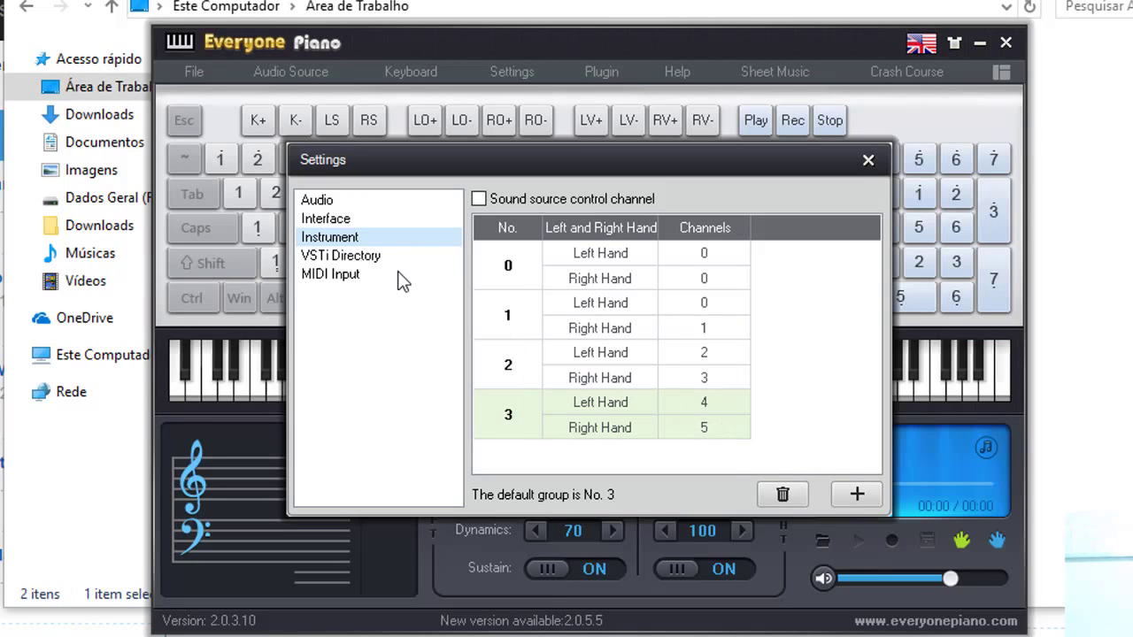
- Review the VSTi directory list, the MIDI Input settings and the Audio settings, and close the Settings window
click(349, 261)
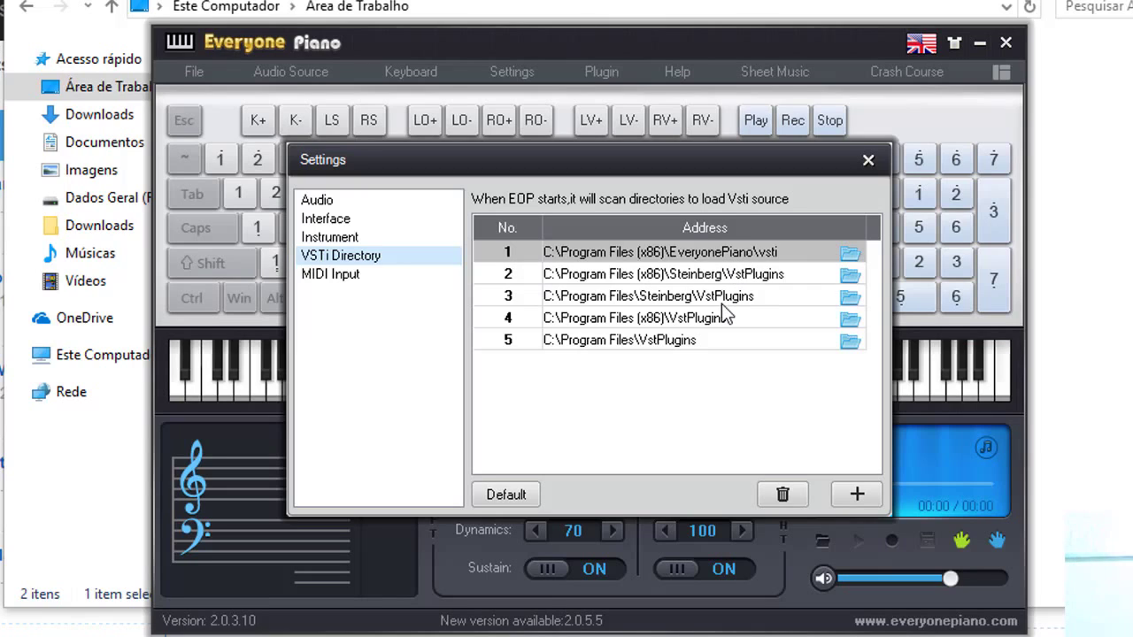
click(744, 276)
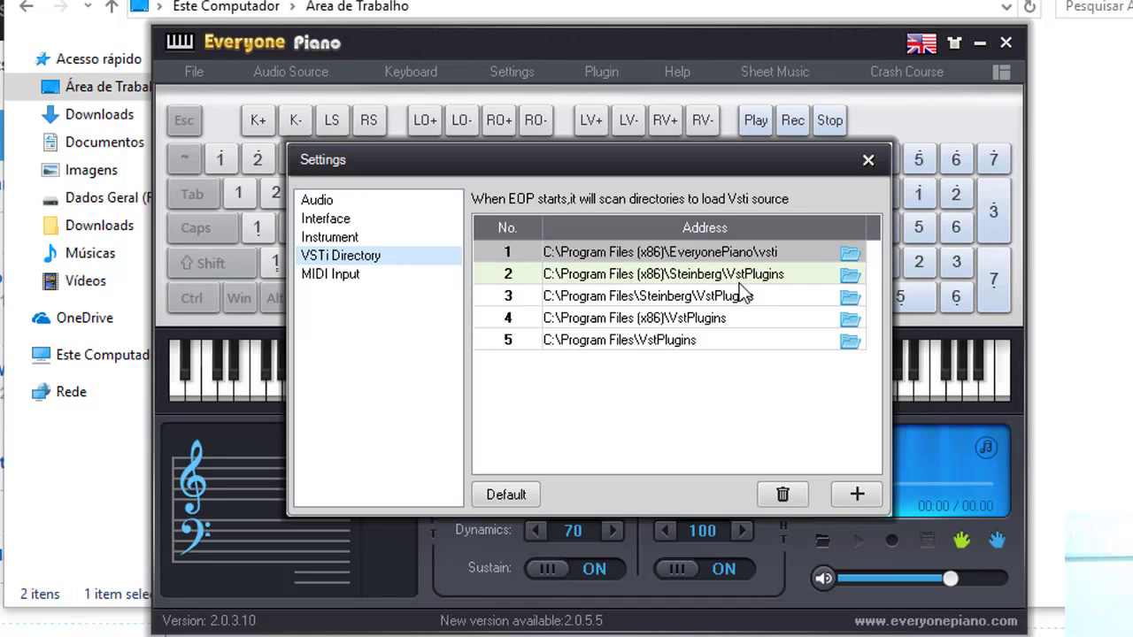
key(Down)
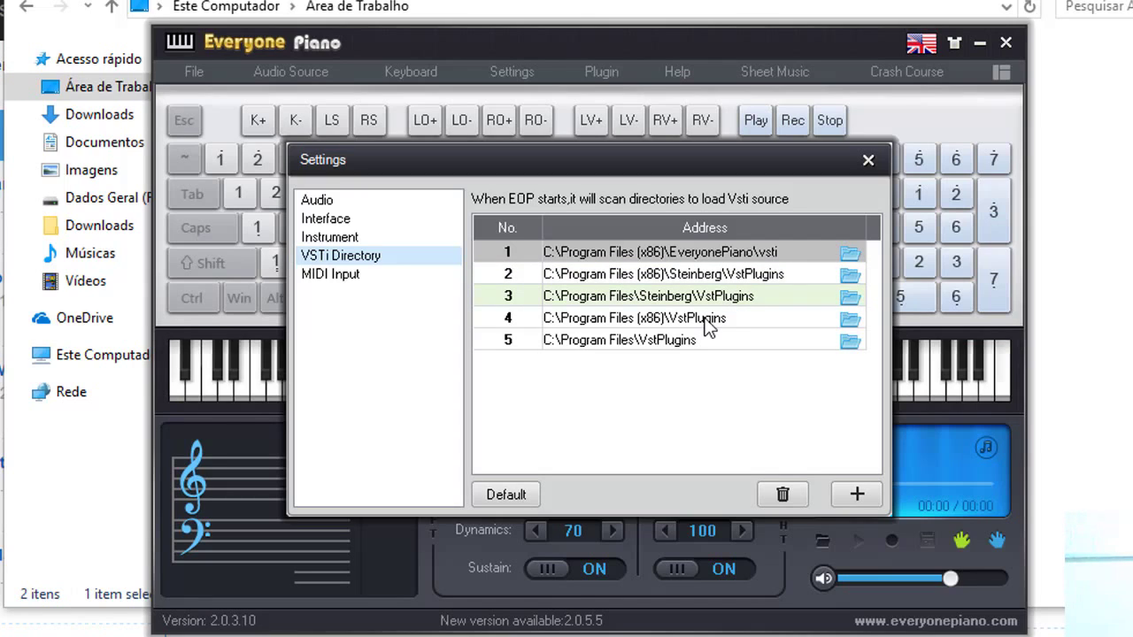
click(364, 278)
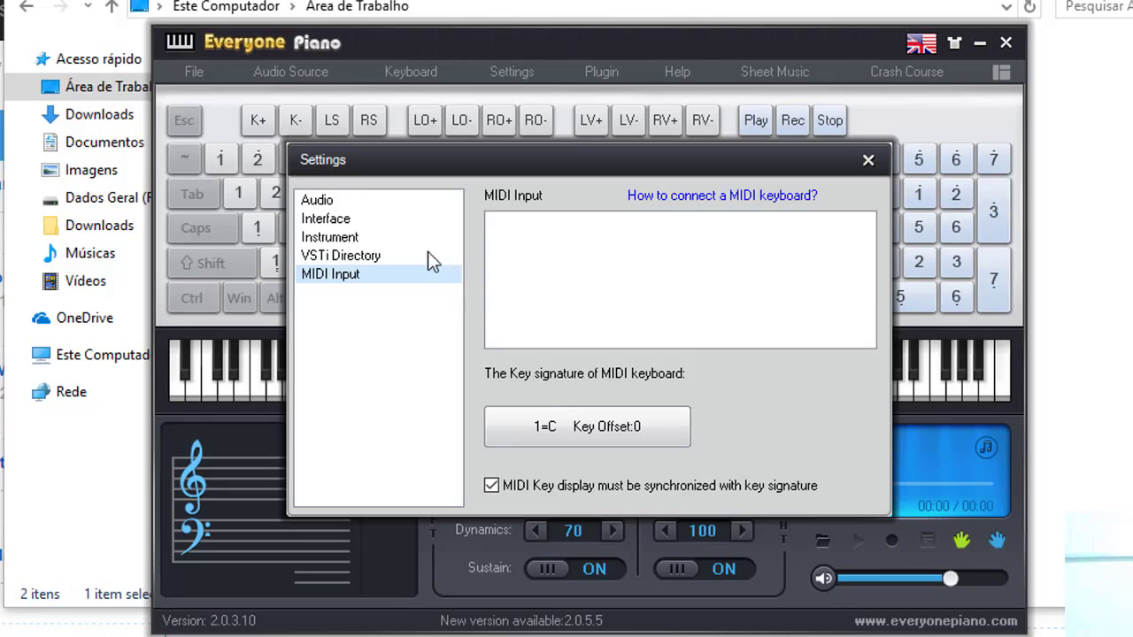
click(310, 199)
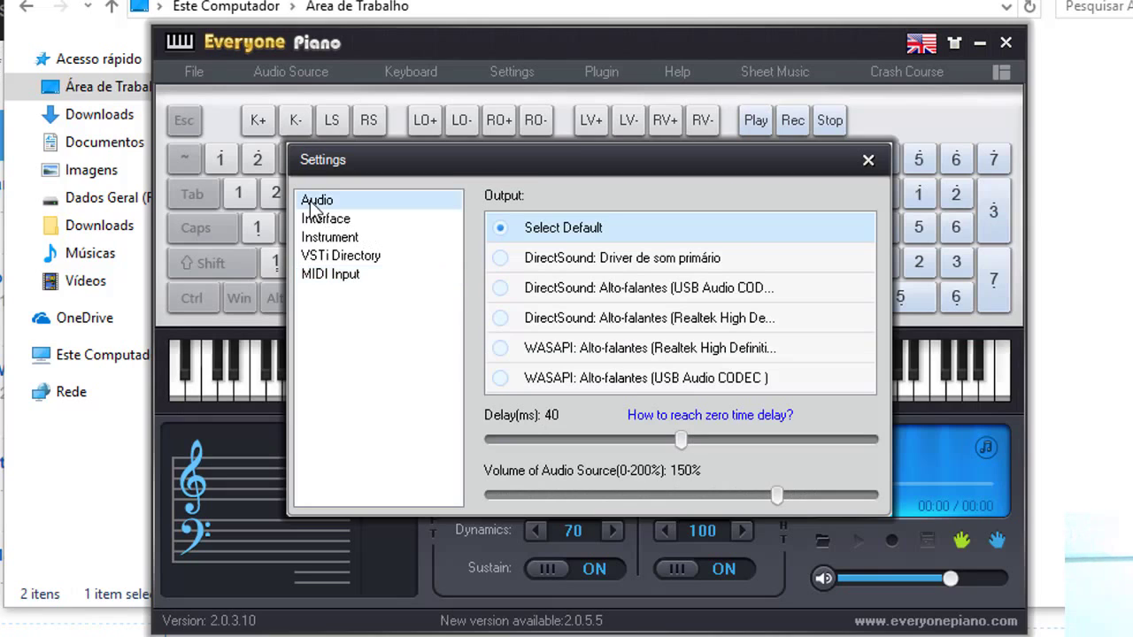
click(869, 160)
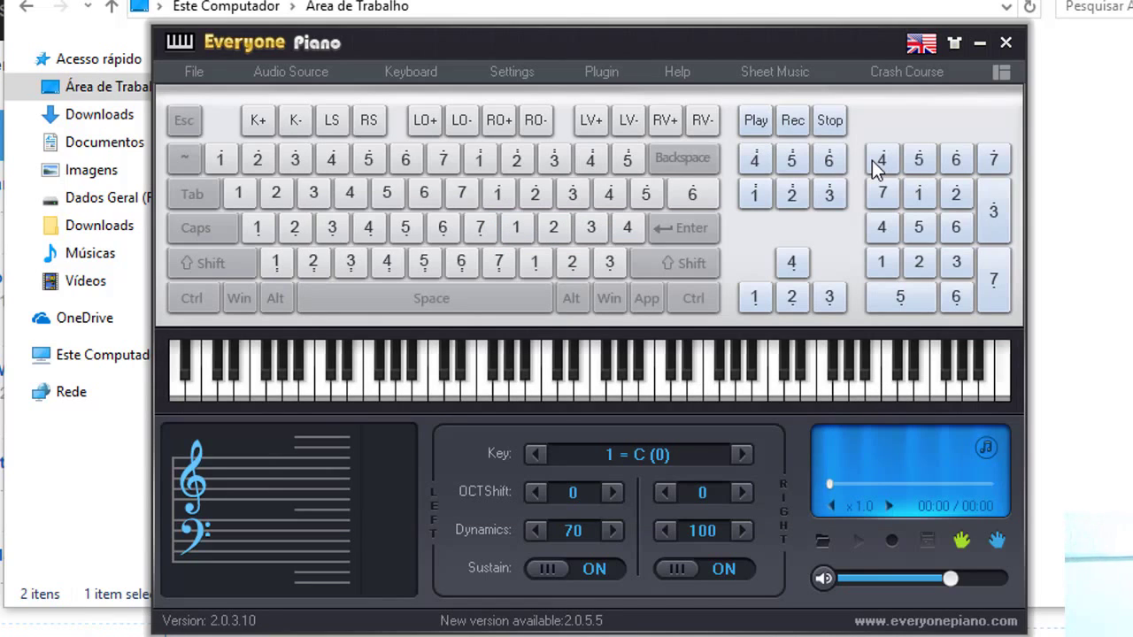
- Play a test melody on the virtual piano from the computer keyboard, mainly with notes 1 to 4 of the lower octave
key(a)
key(d)
key(a)
key(g)
key(a)
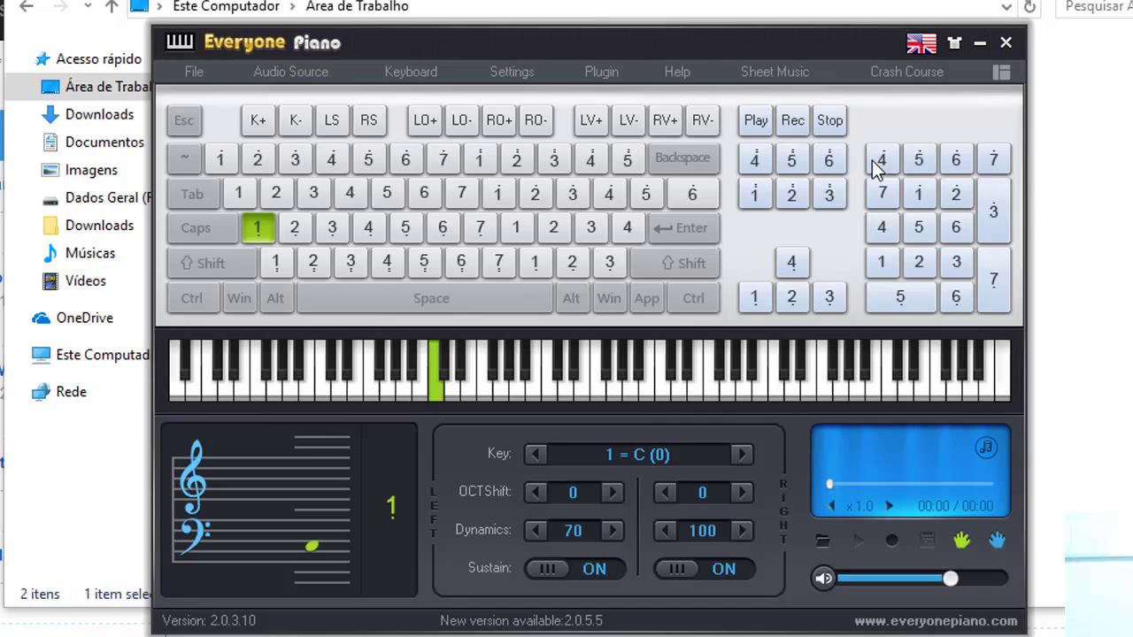
key(s)
key(d)
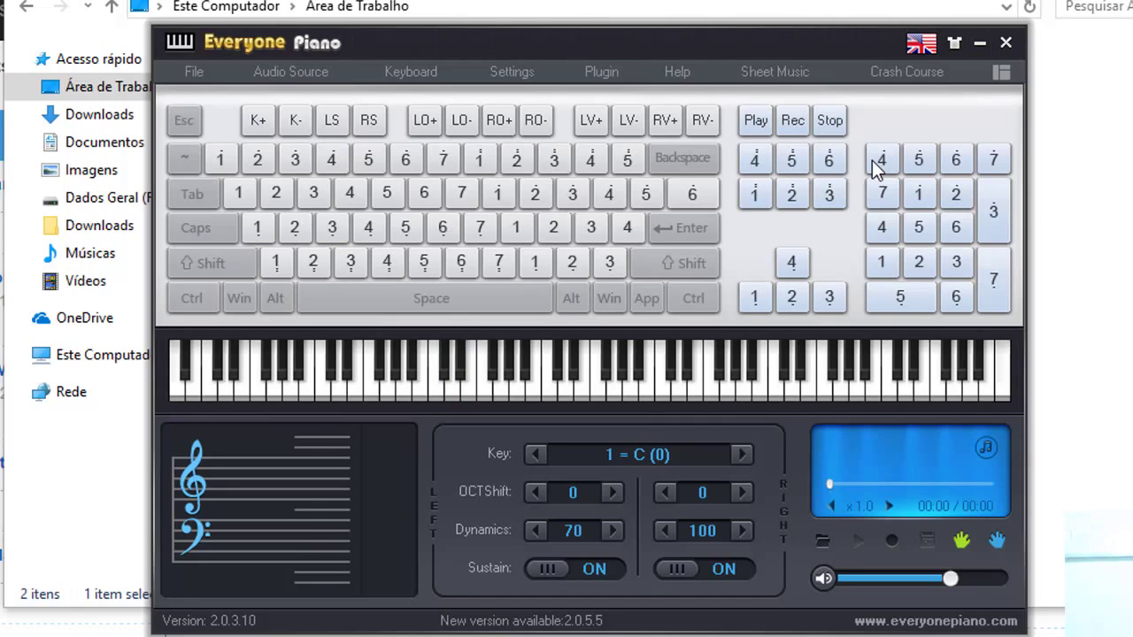
key(f)
key(f)
key(a)
key(a)
key(s)
key(s)
key(a)
key(f)
key(d)
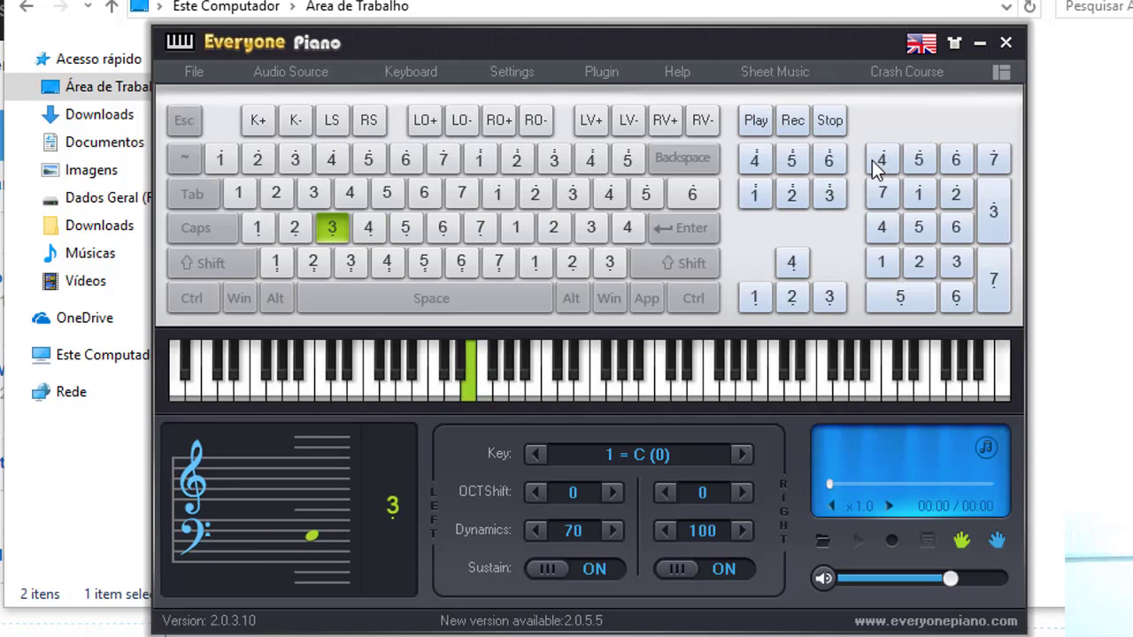
key(d)
key(a)
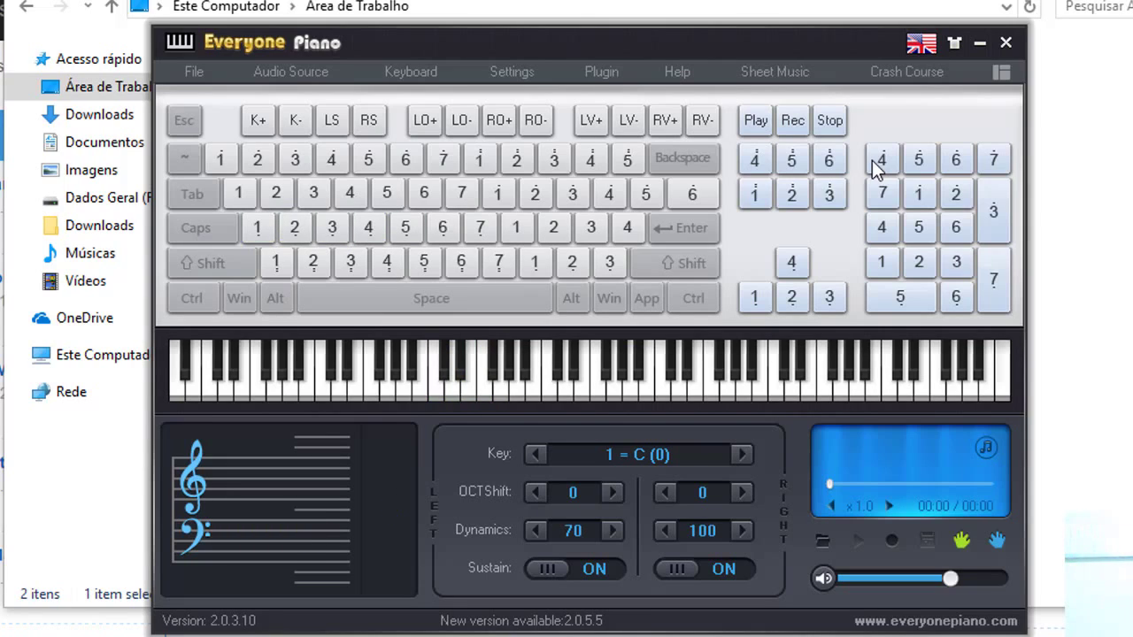
key(d)
key(f)
key(f)
key(backslash)
key(f)
key(j)
key(n)
- Review the available audio sources and the interface language choices without changing either selection
click(309, 79)
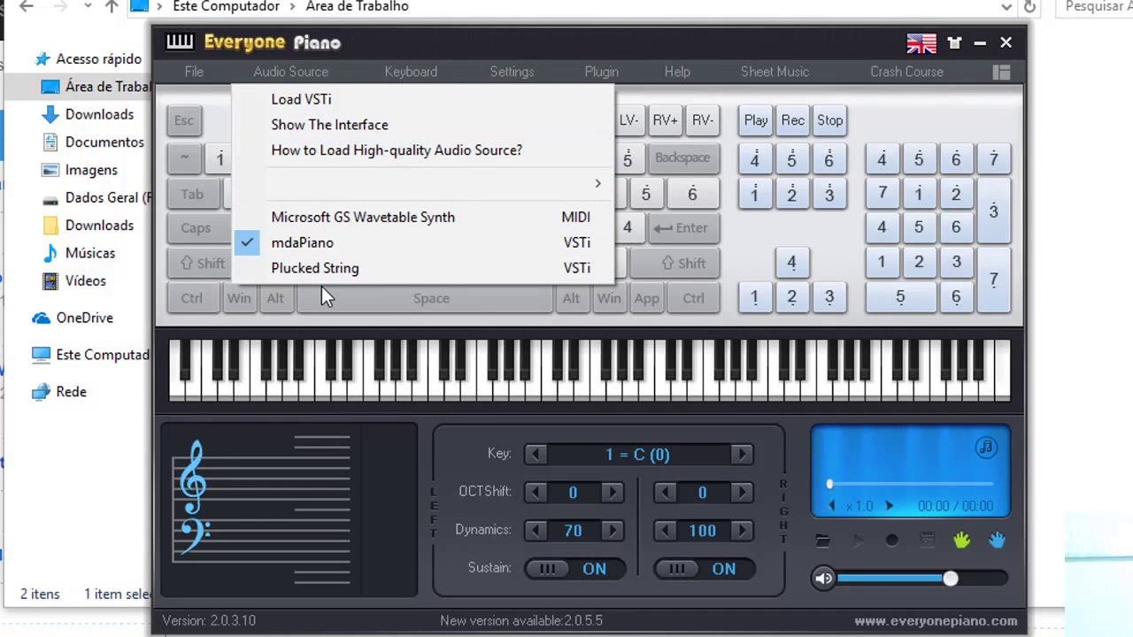
click(273, 70)
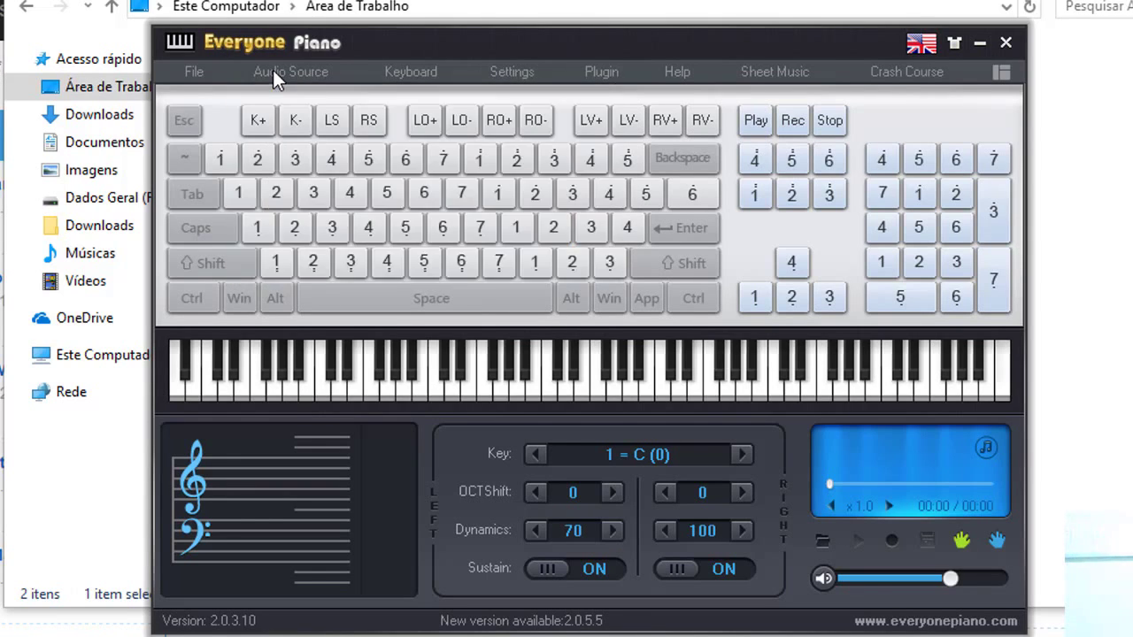
click(272, 70)
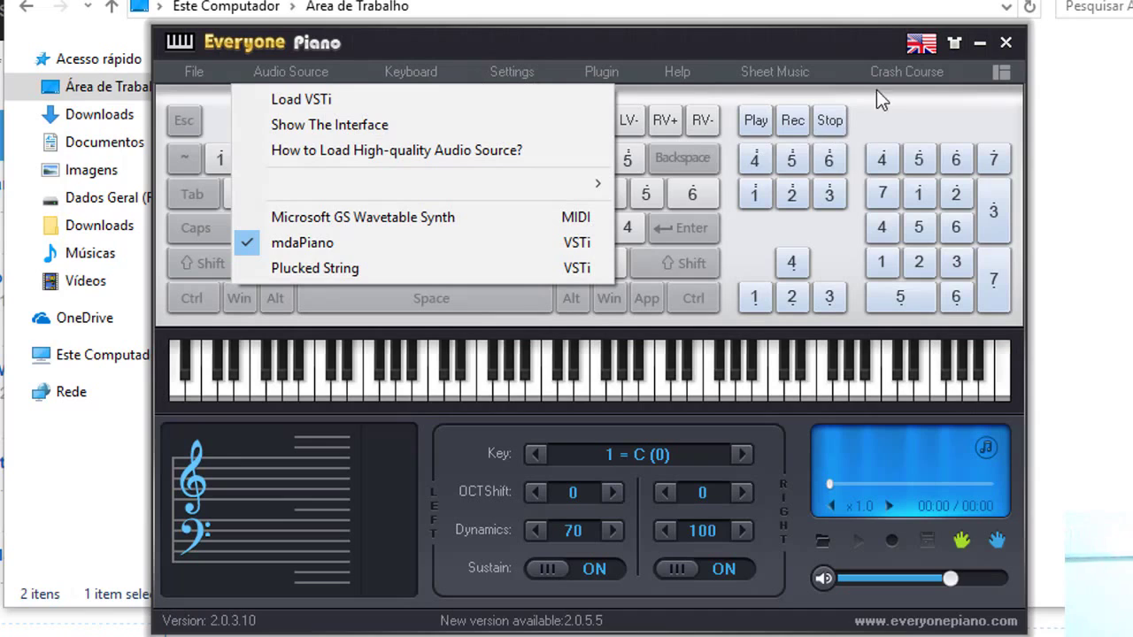
click(934, 48)
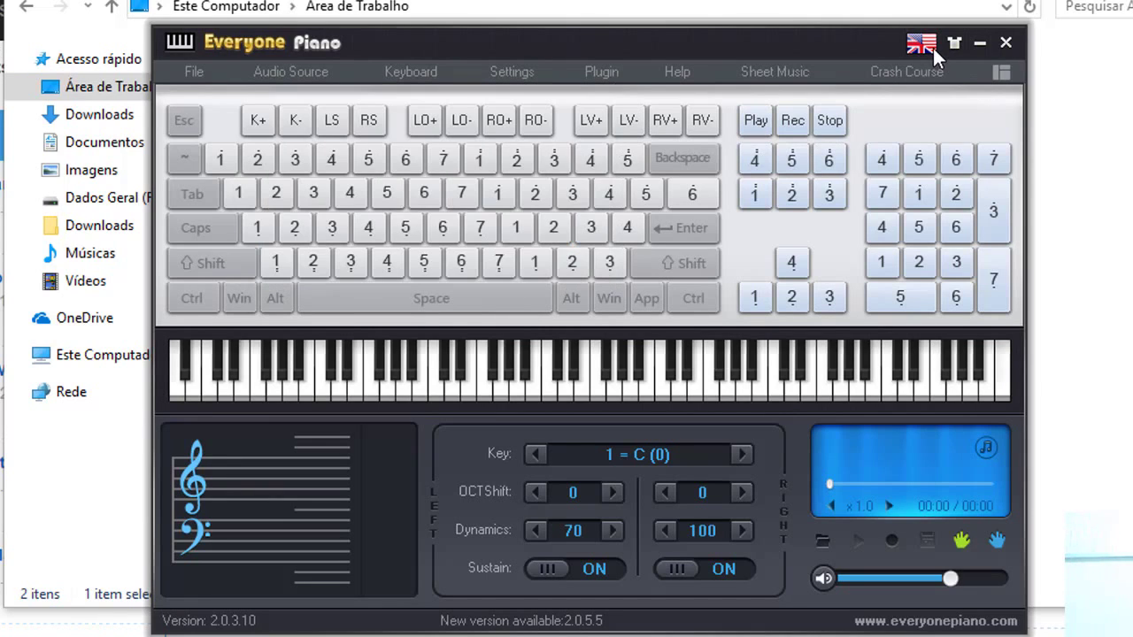
click(933, 48)
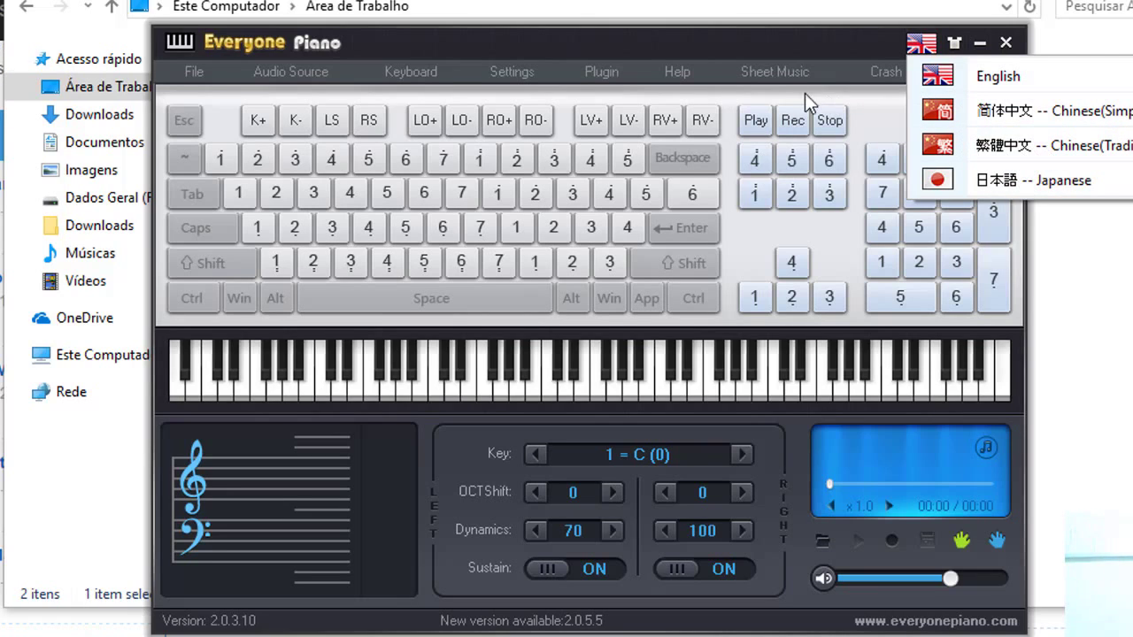
click(719, 43)
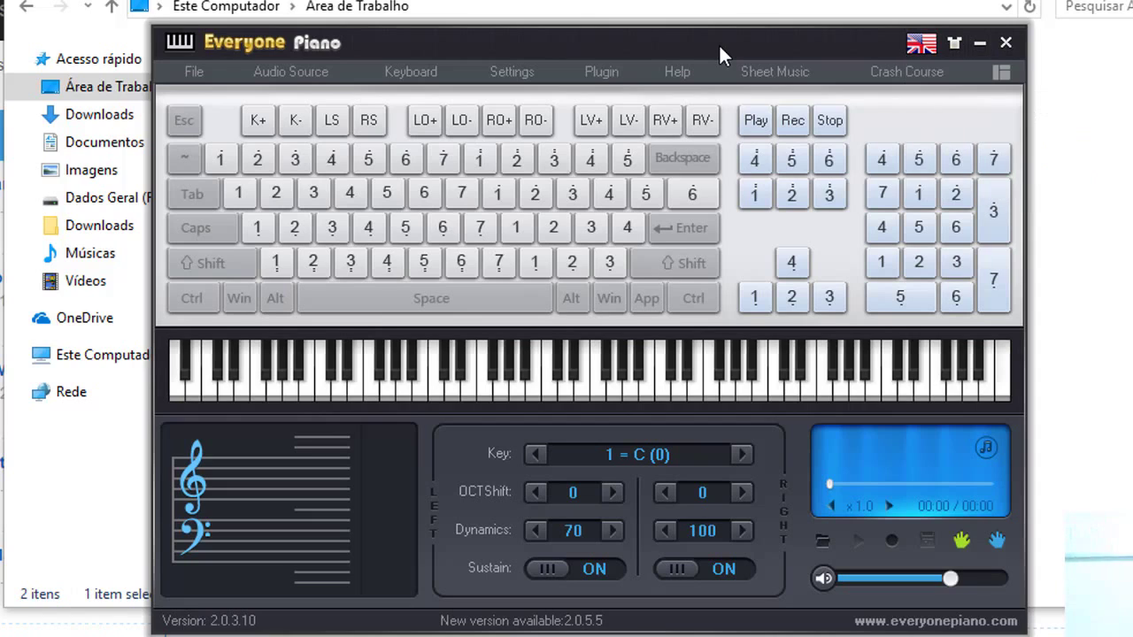
- Hide the computer keyboard view, the piano view and the control panel from the main window
click(1003, 72)
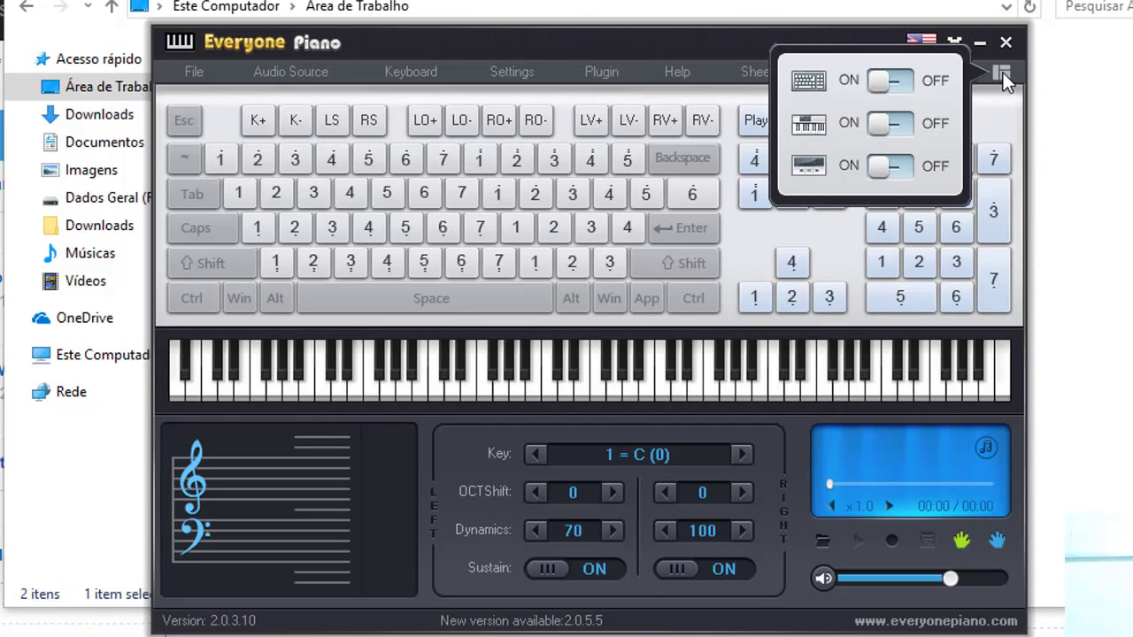
click(876, 84)
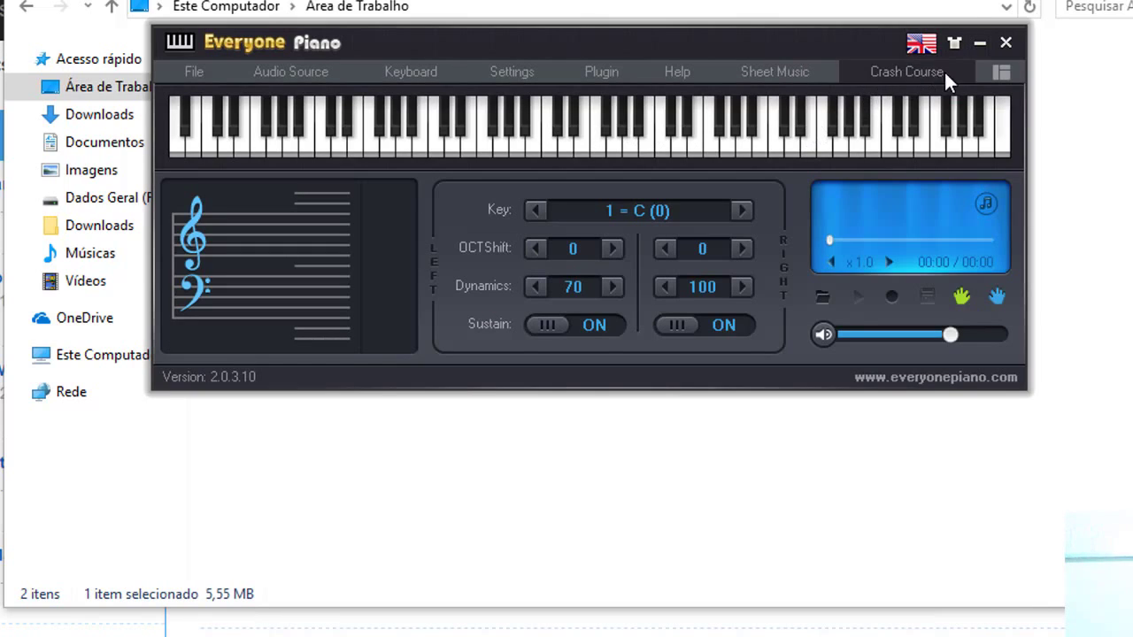
click(1000, 72)
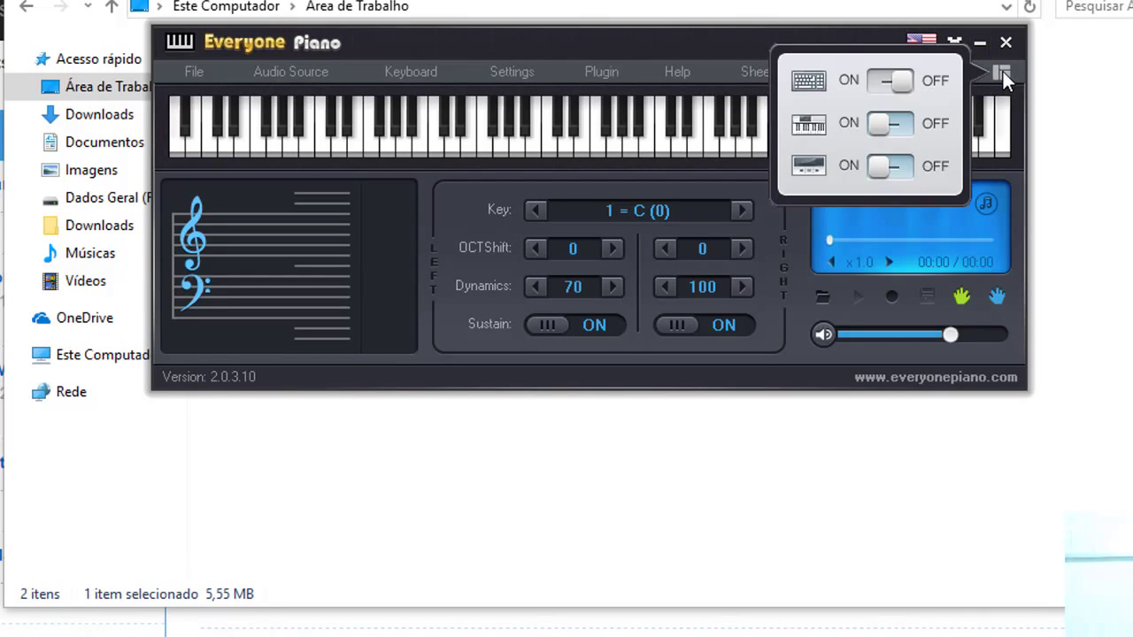
click(881, 126)
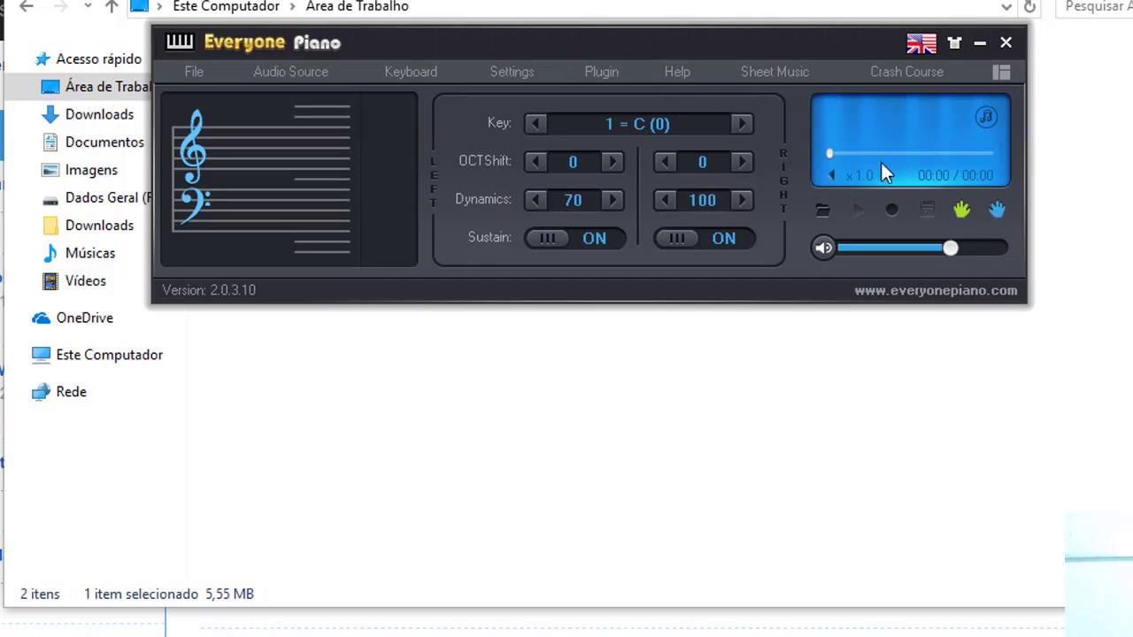
click(1007, 72)
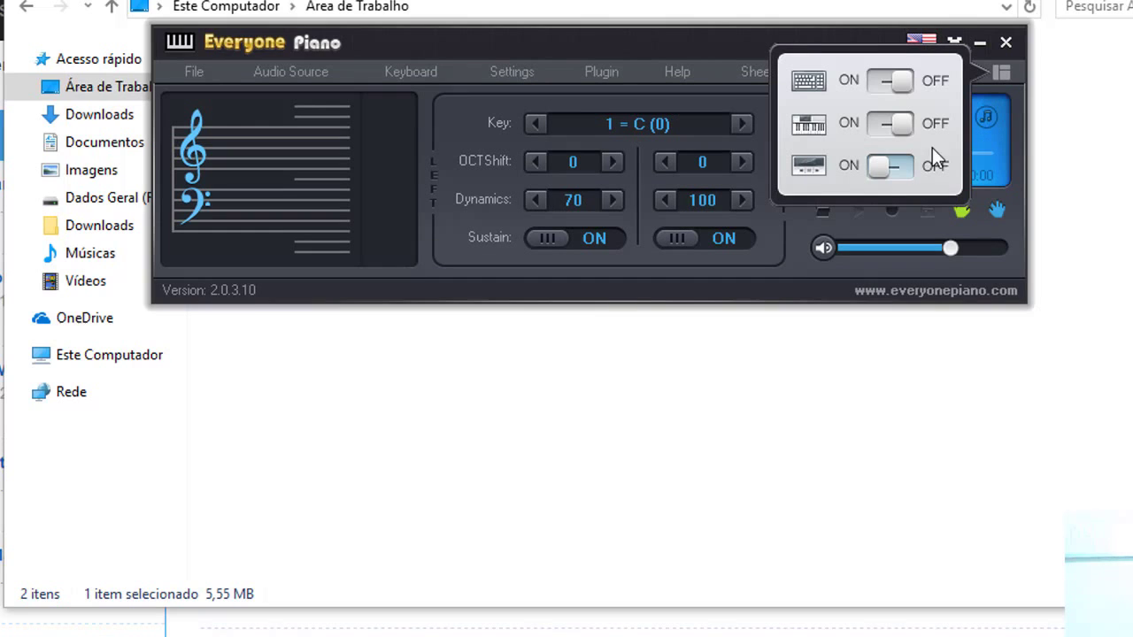
click(876, 167)
- Show the computer keyboard view, the piano view and the control panel again
click(1002, 75)
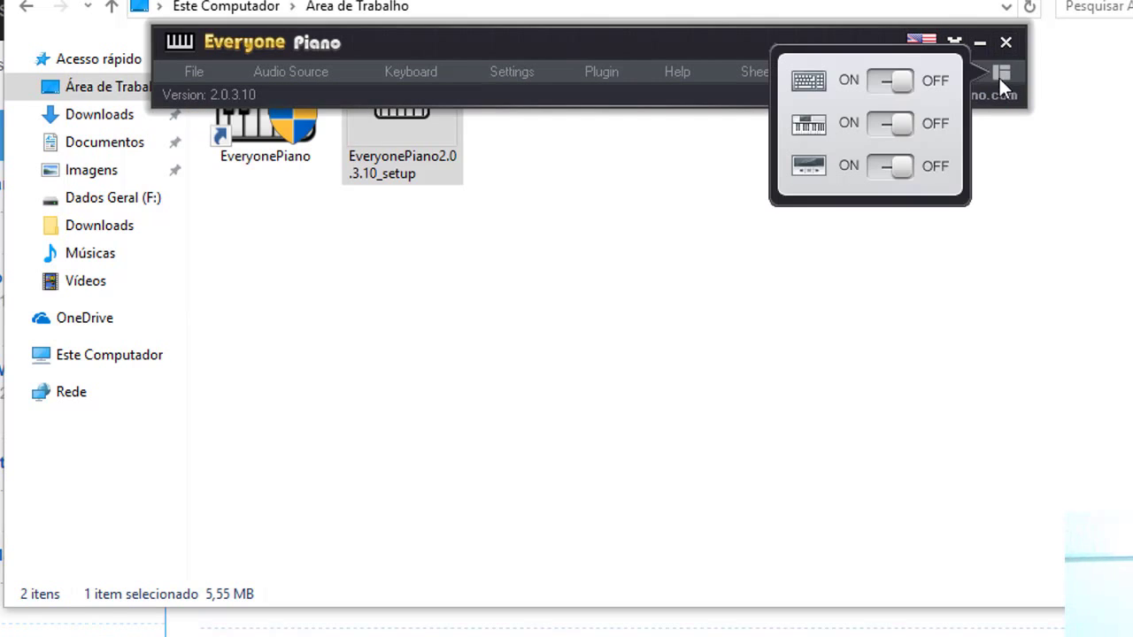
click(906, 80)
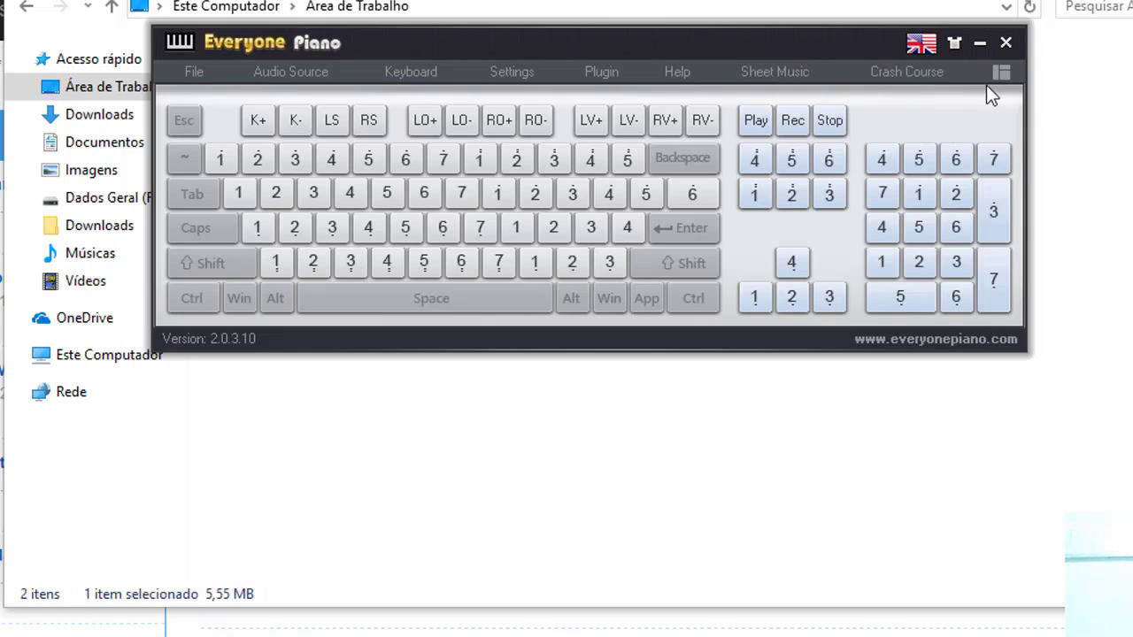
click(998, 74)
click(903, 124)
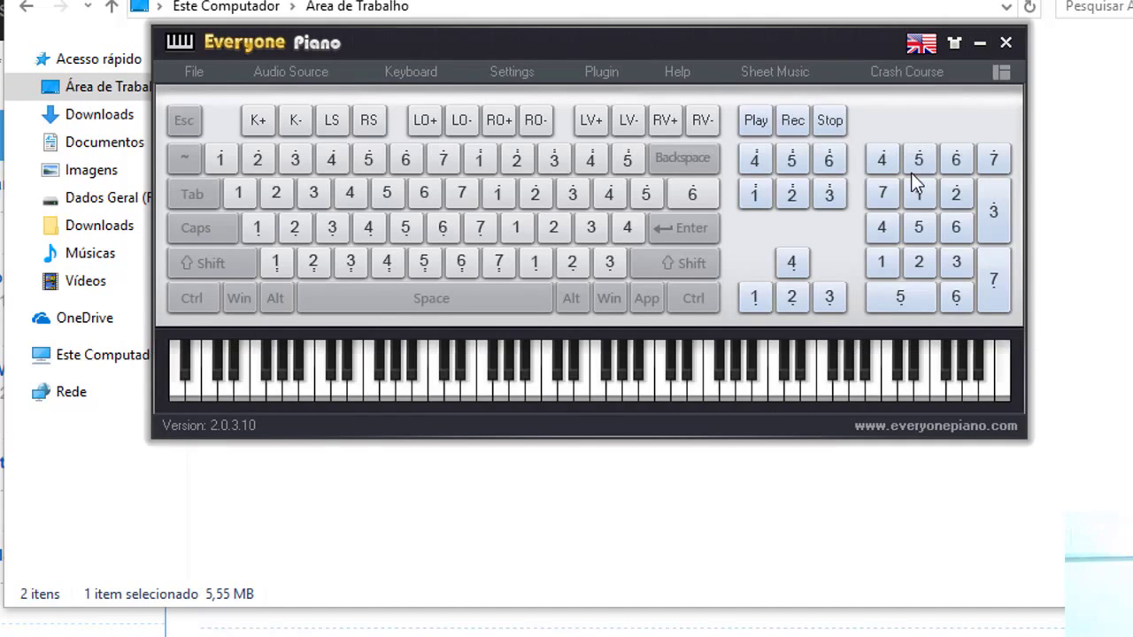
click(1004, 70)
click(889, 166)
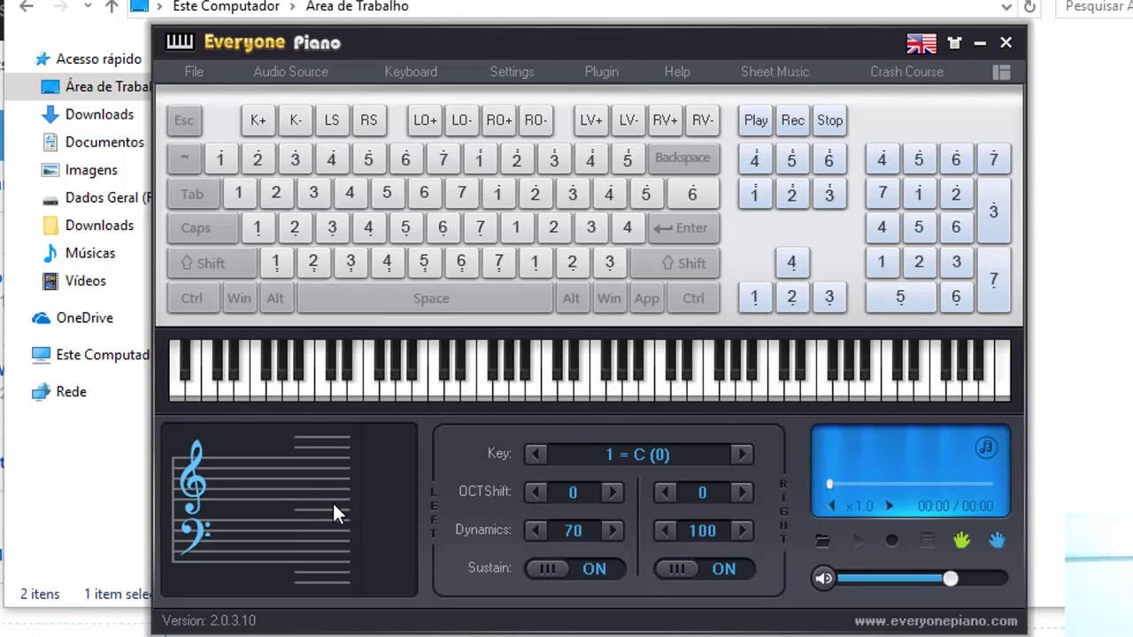
- Try a note on the on-screen piano and step the key signature down to Gb (+6)
click(547, 389)
drag(547, 389, 547, 390)
scroll(715, 454, down, 1)
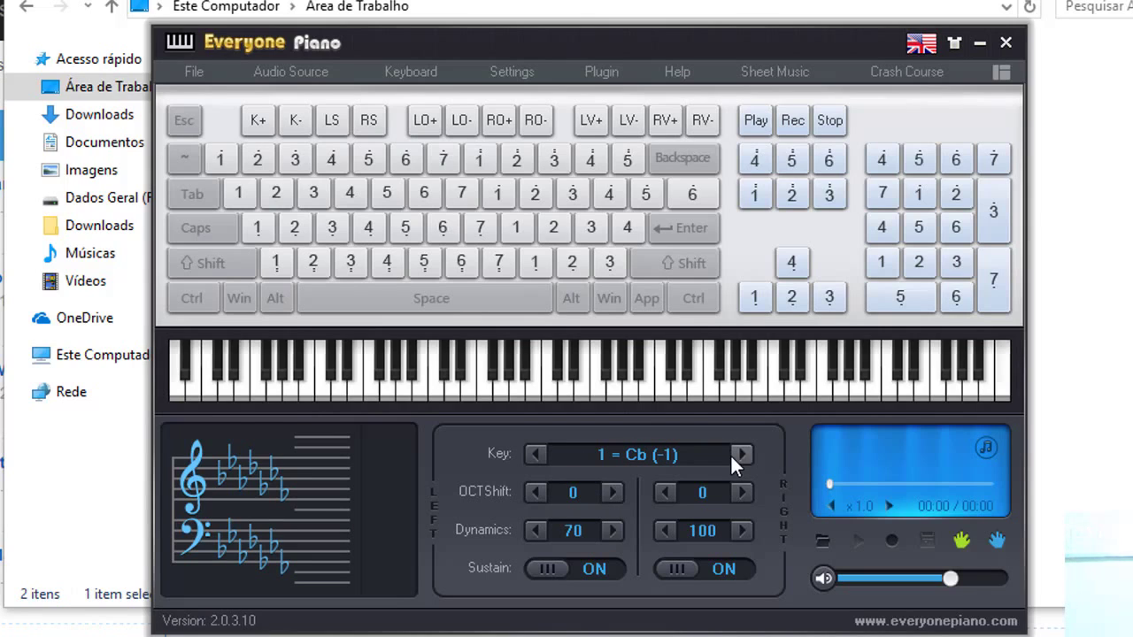
click(537, 455)
click(537, 455)
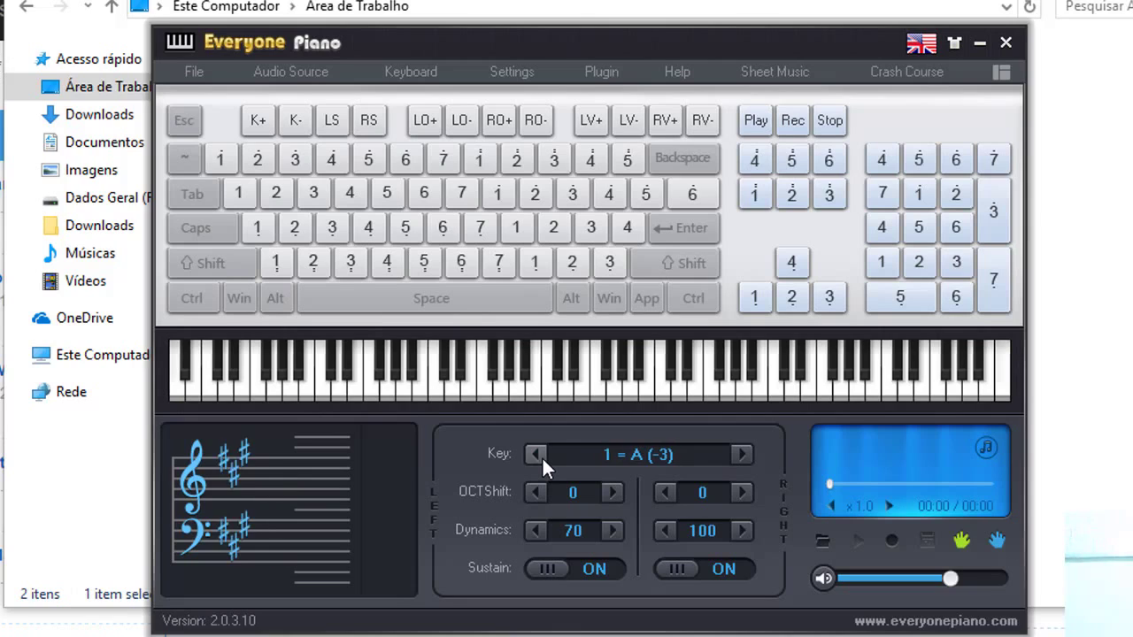
click(537, 455)
click(542, 458)
click(541, 458)
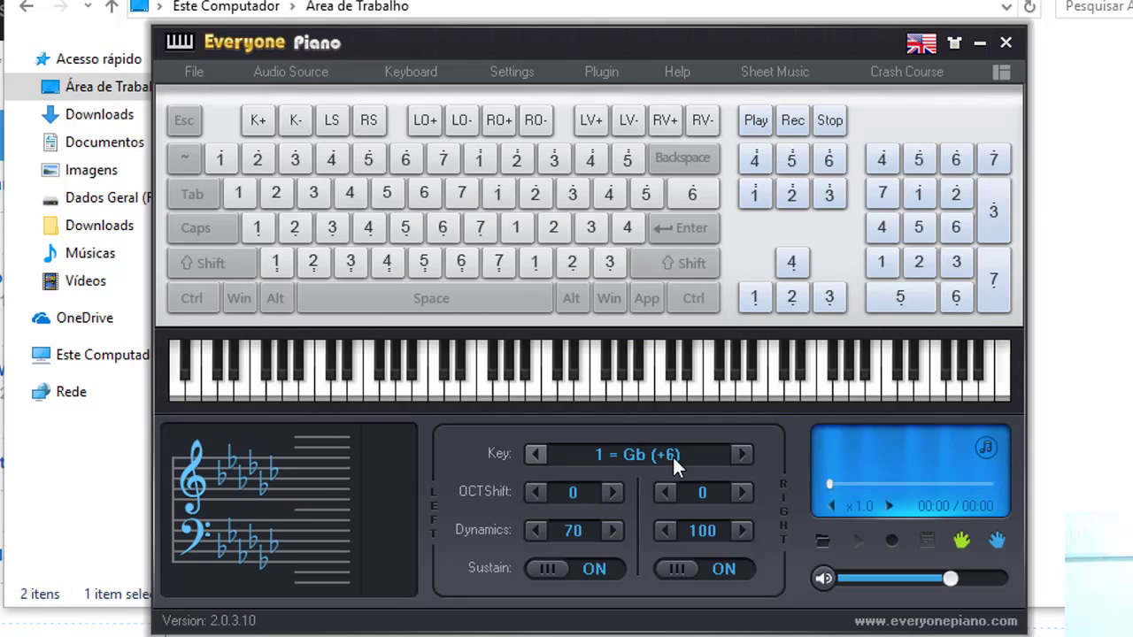
- Step the key signature back up to C (0)
click(748, 455)
click(748, 454)
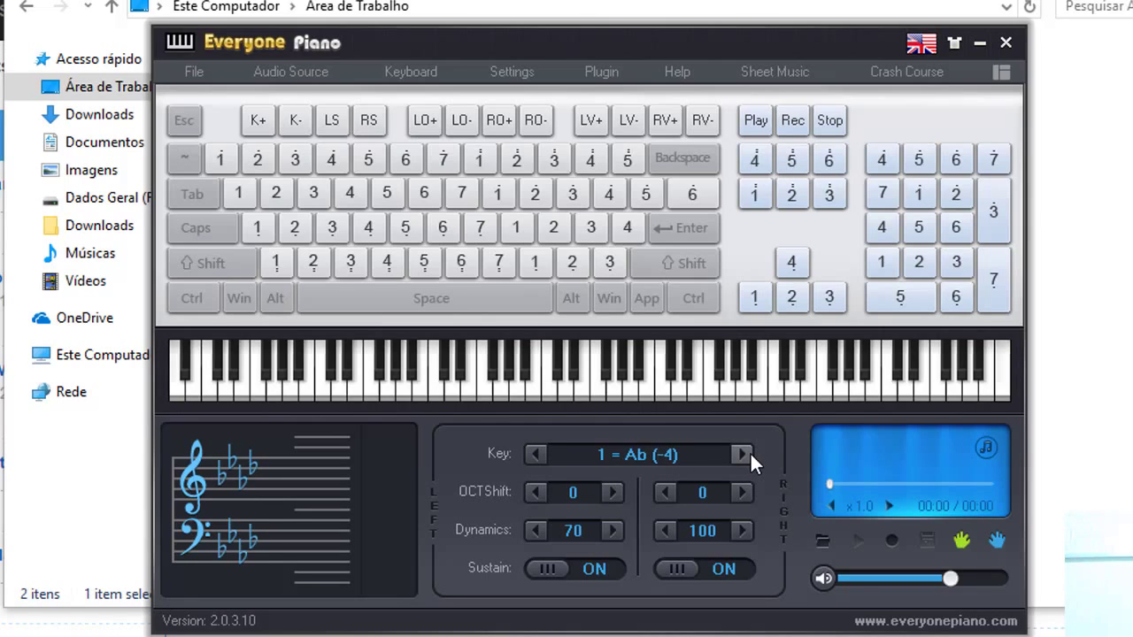
click(748, 455)
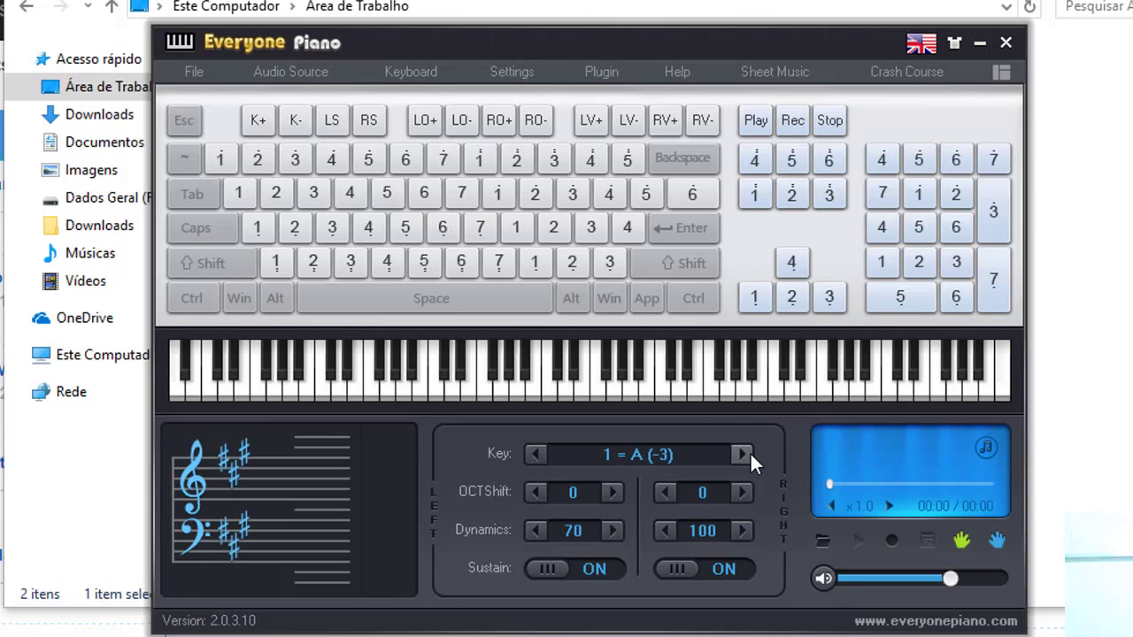
click(748, 455)
click(748, 455)
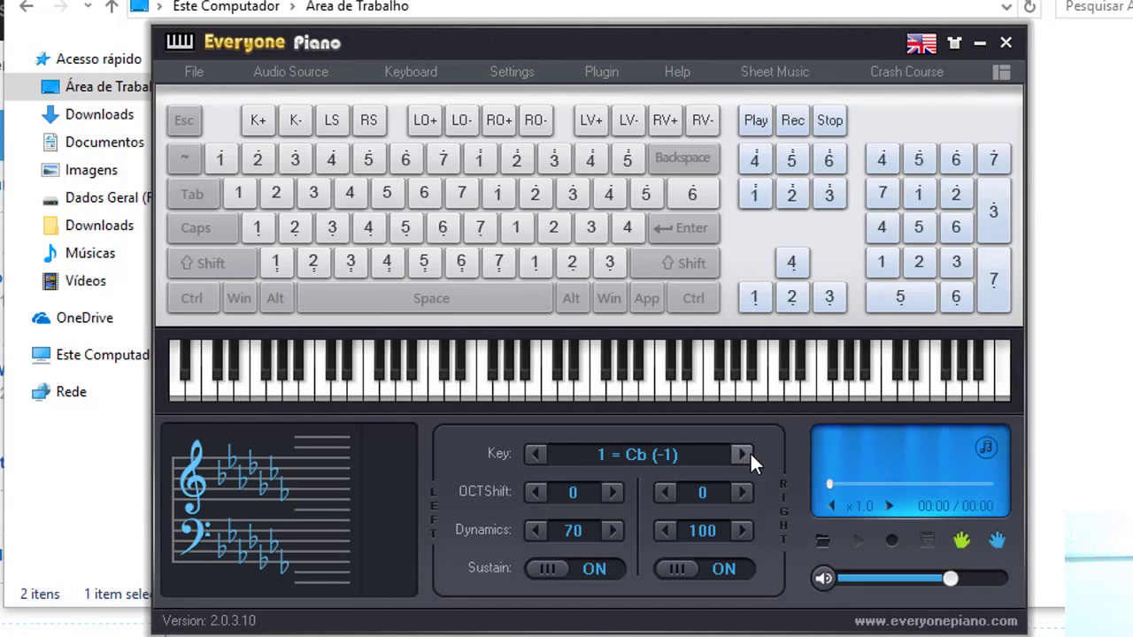
click(750, 454)
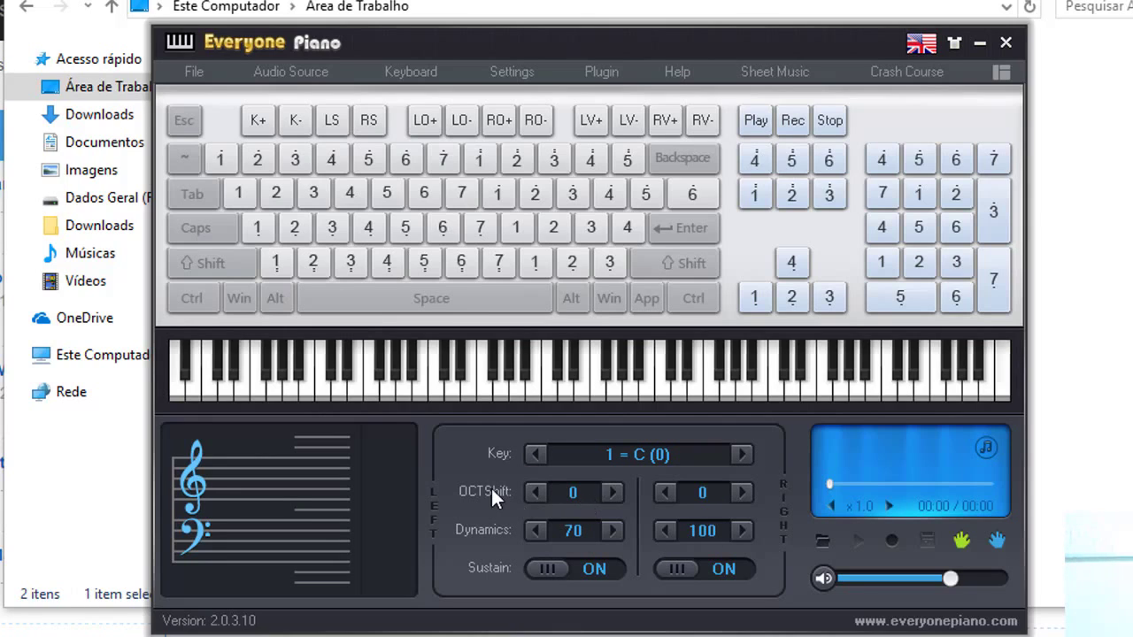
- Shift the left-hand octave to +1 and the right-hand octave to -1, returning each to 0
click(605, 493)
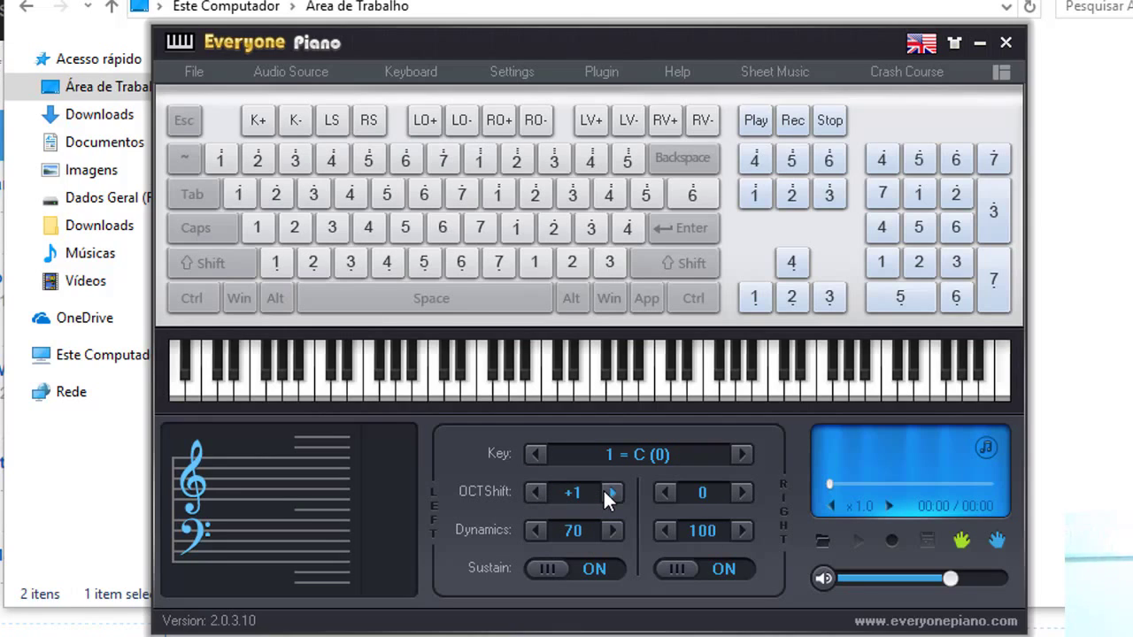
click(528, 493)
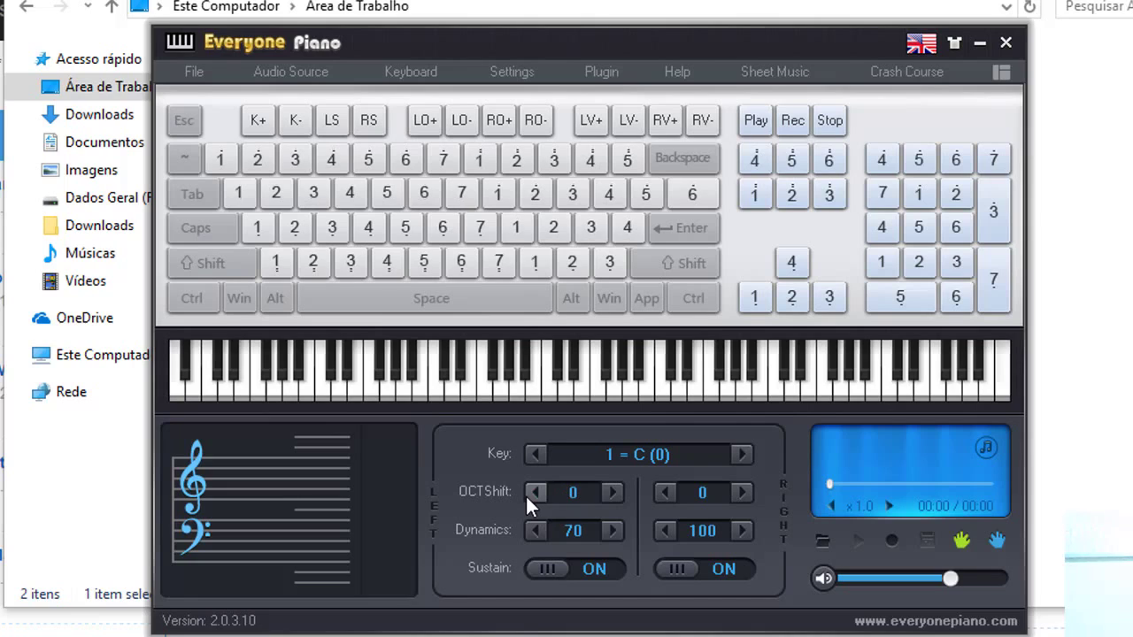
click(667, 493)
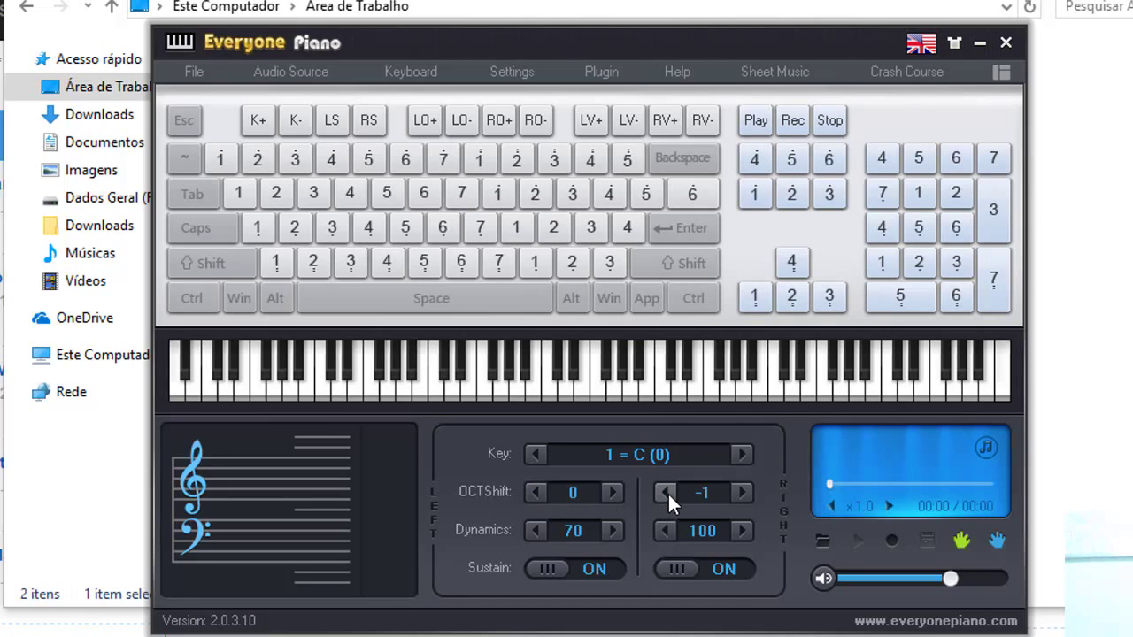
click(740, 493)
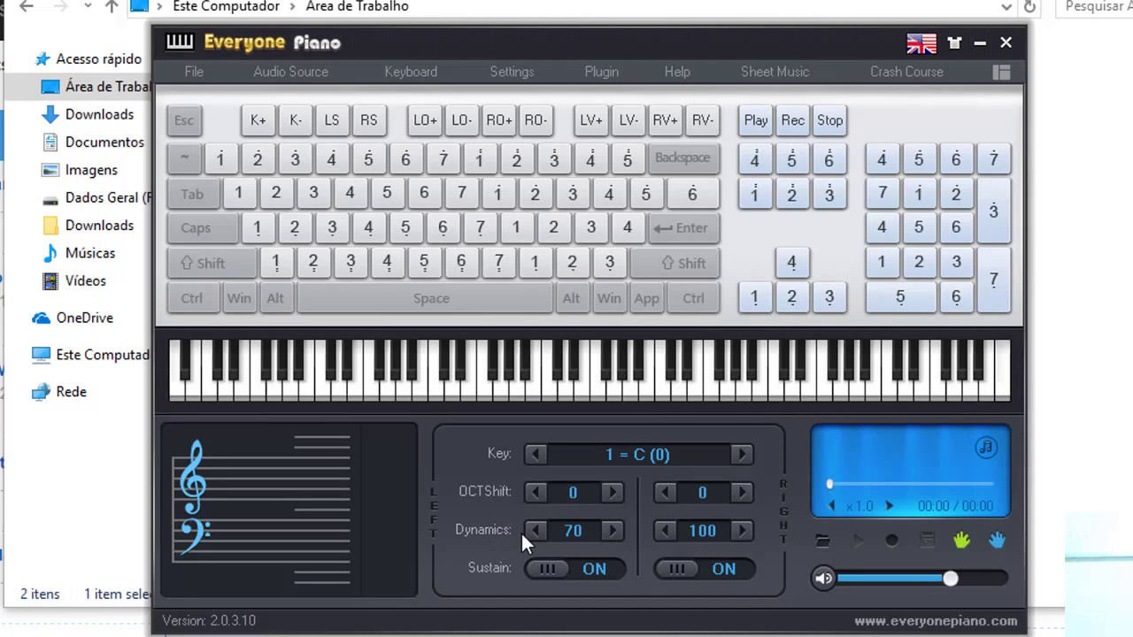
- Switch the left-hand sustain off and back on, and disable and re-enable the left hand in the music player
click(611, 530)
click(555, 568)
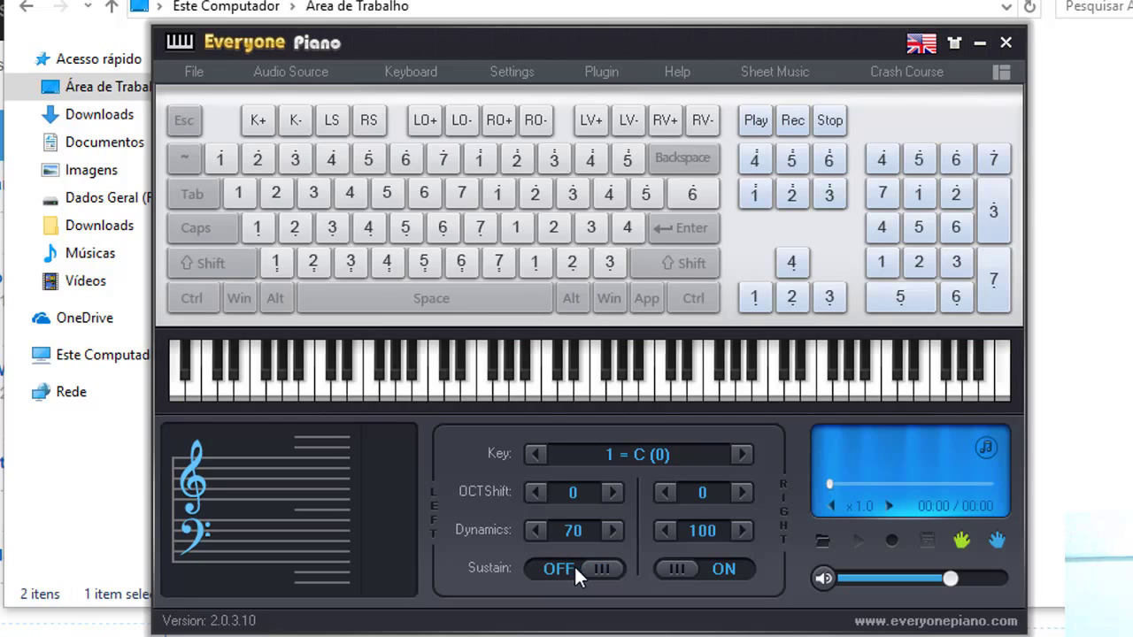
click(593, 569)
click(564, 568)
click(576, 569)
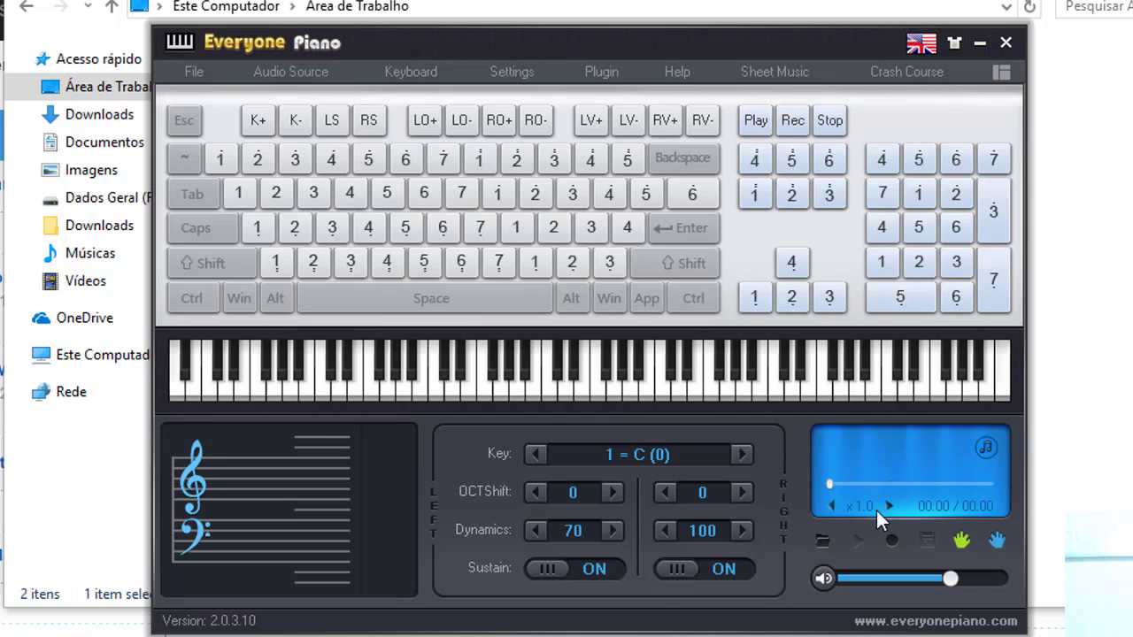
click(960, 538)
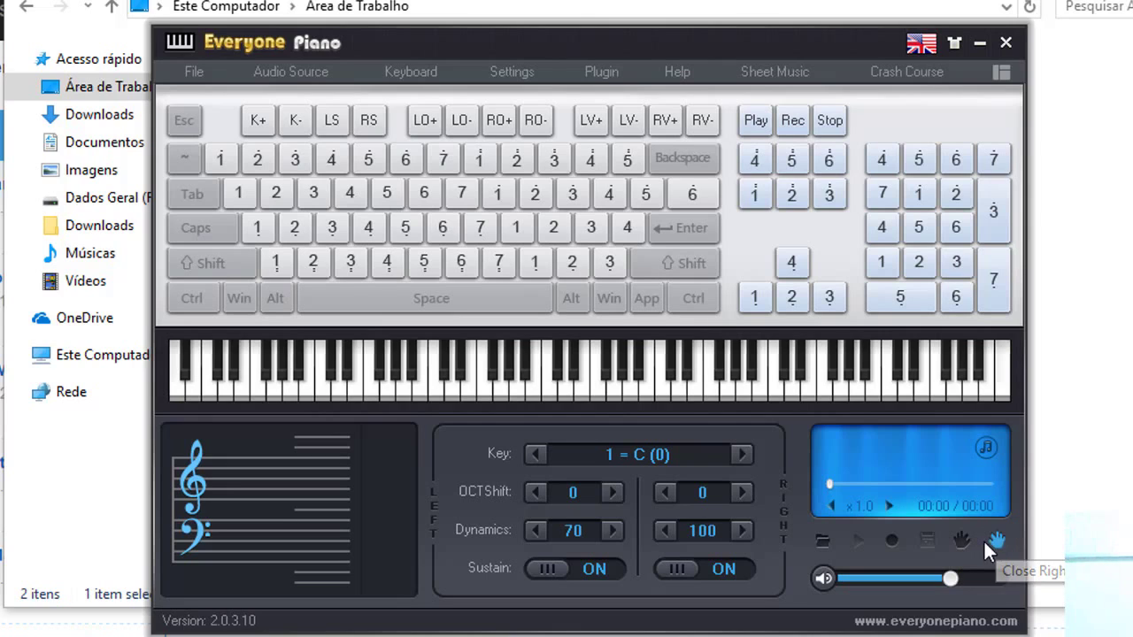
click(966, 541)
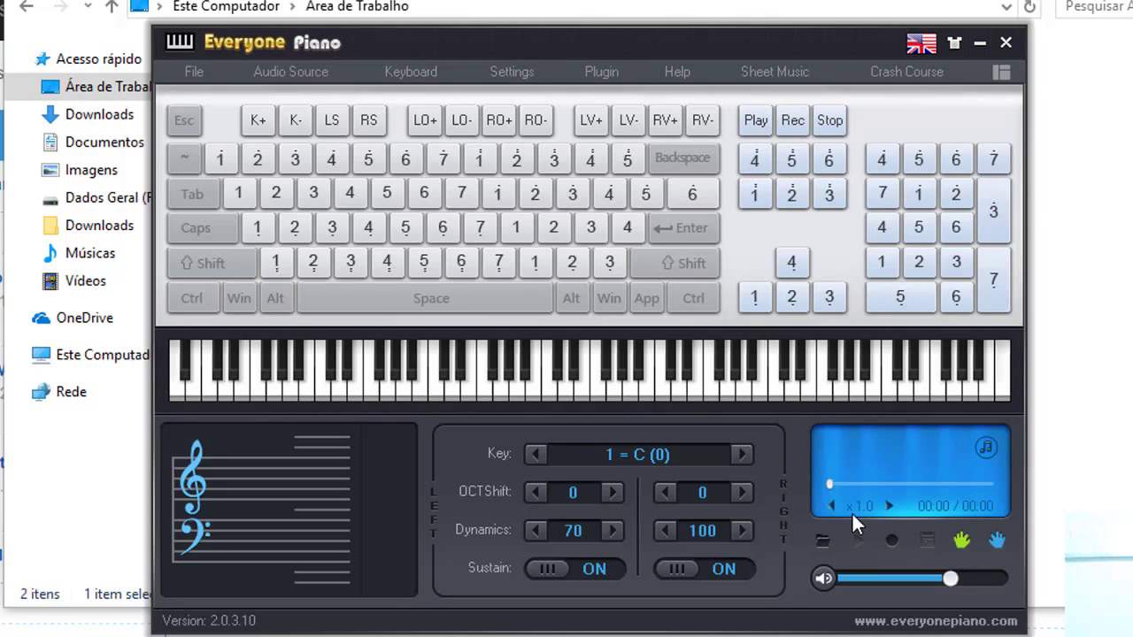
- Open the music file chooser and review the bundled songs and the supported music file types
click(819, 545)
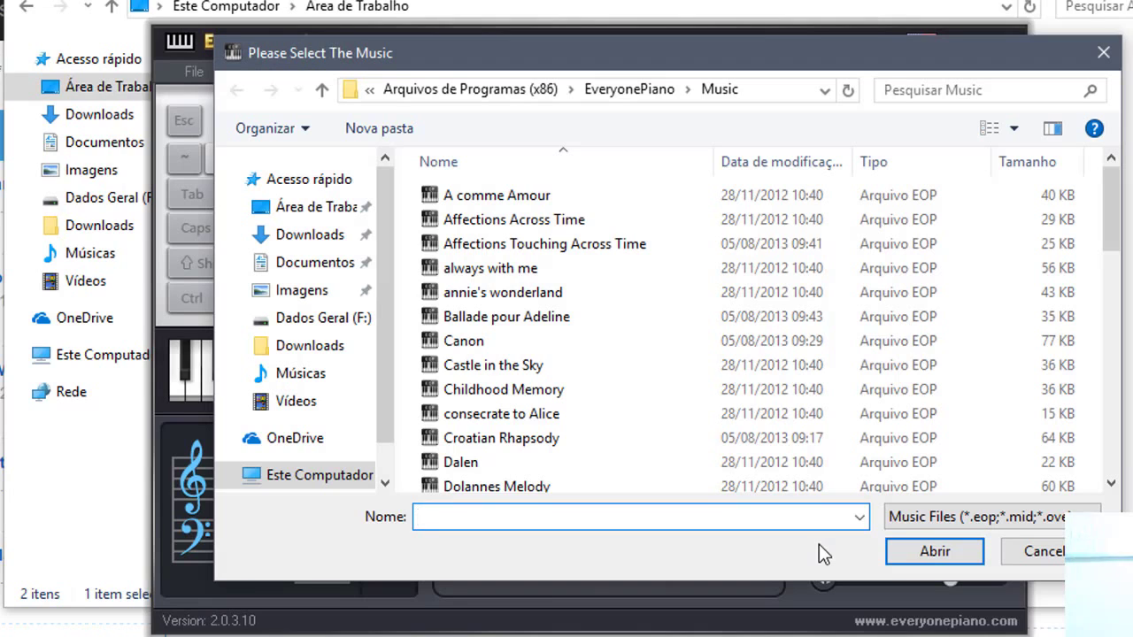
scroll(519, 375, down, 9)
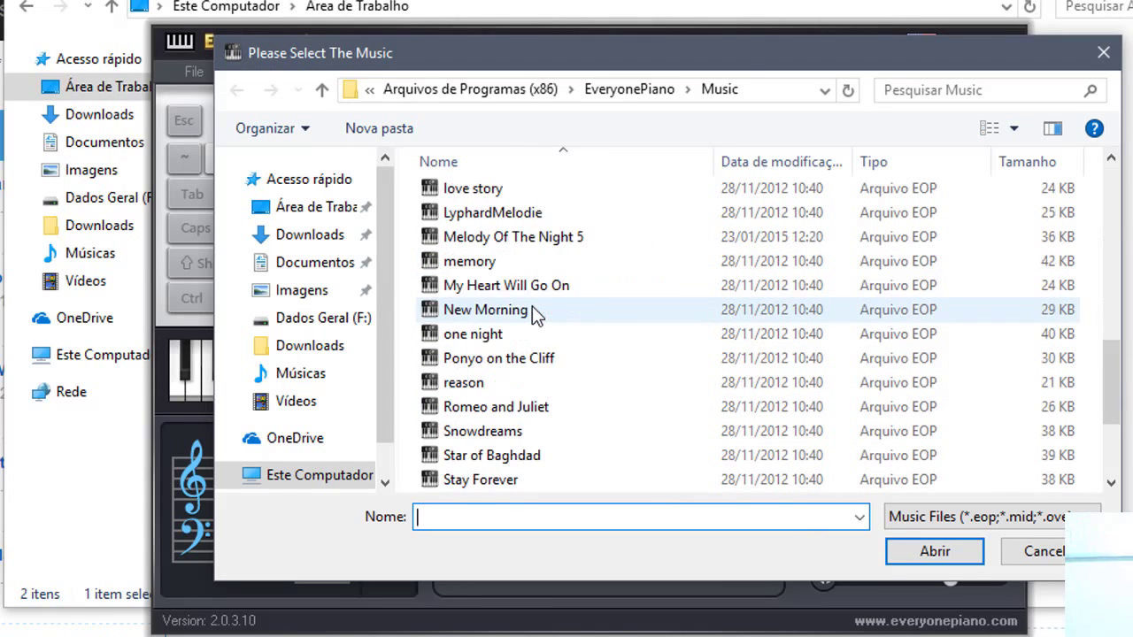
scroll(532, 310, down, 3)
scroll(532, 310, up, 10)
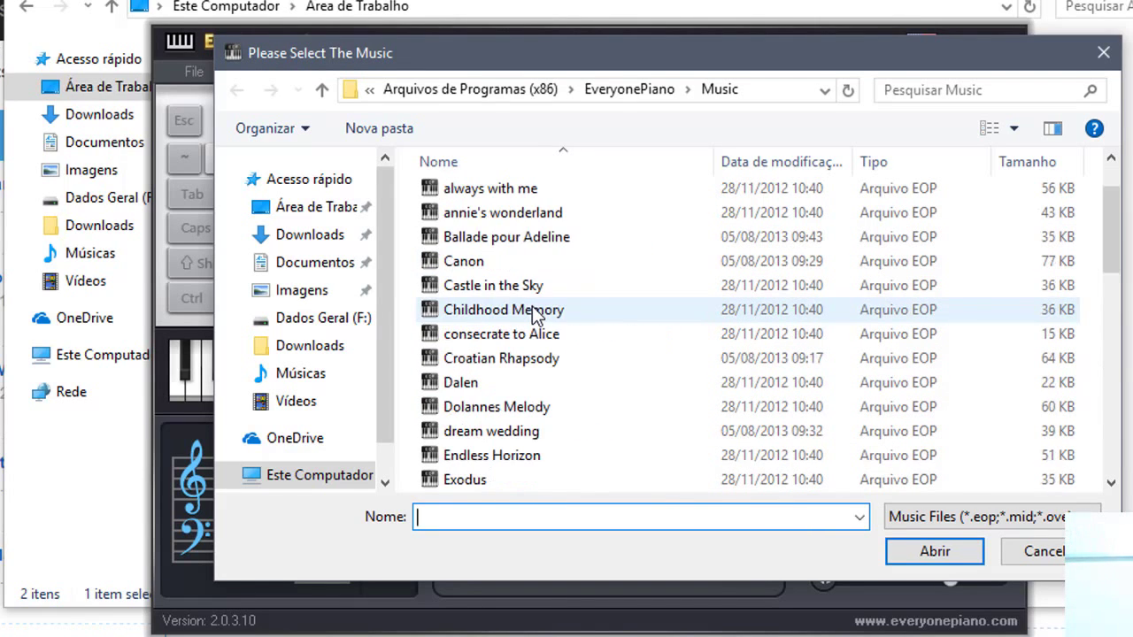
scroll(532, 310, up, 1)
scroll(532, 310, down, 8)
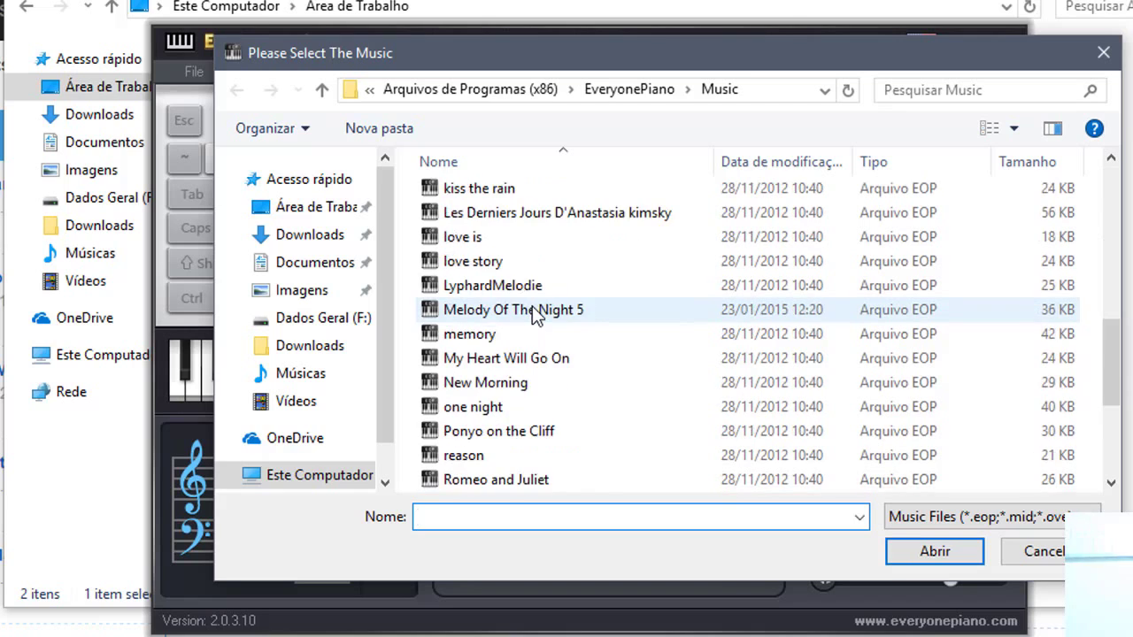
scroll(534, 310, down, 3)
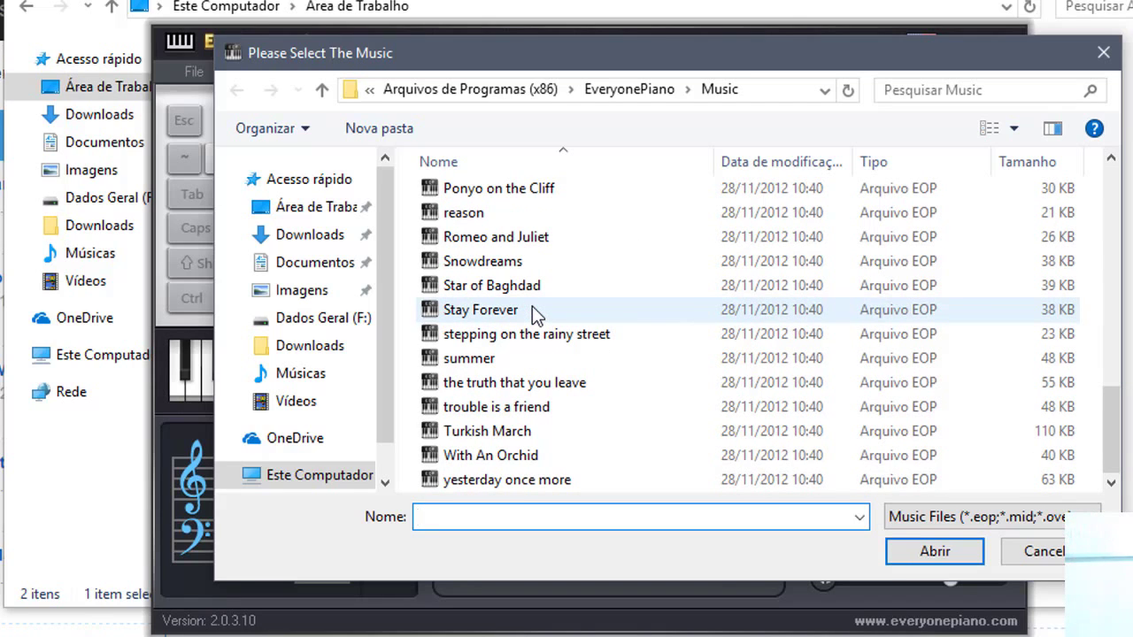
click(937, 518)
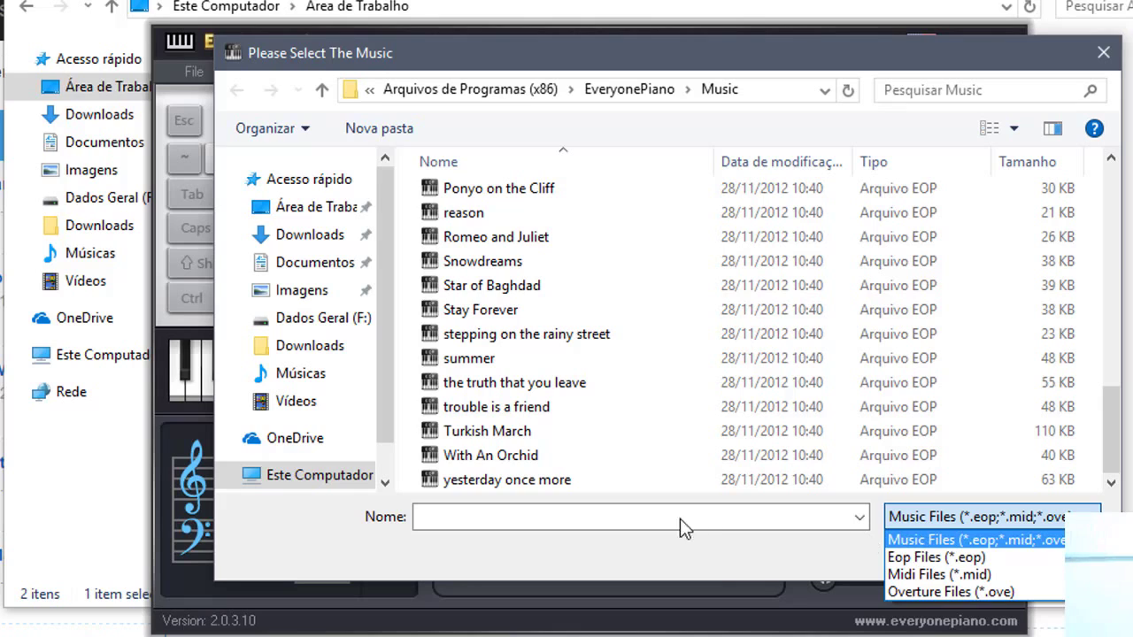
click(601, 549)
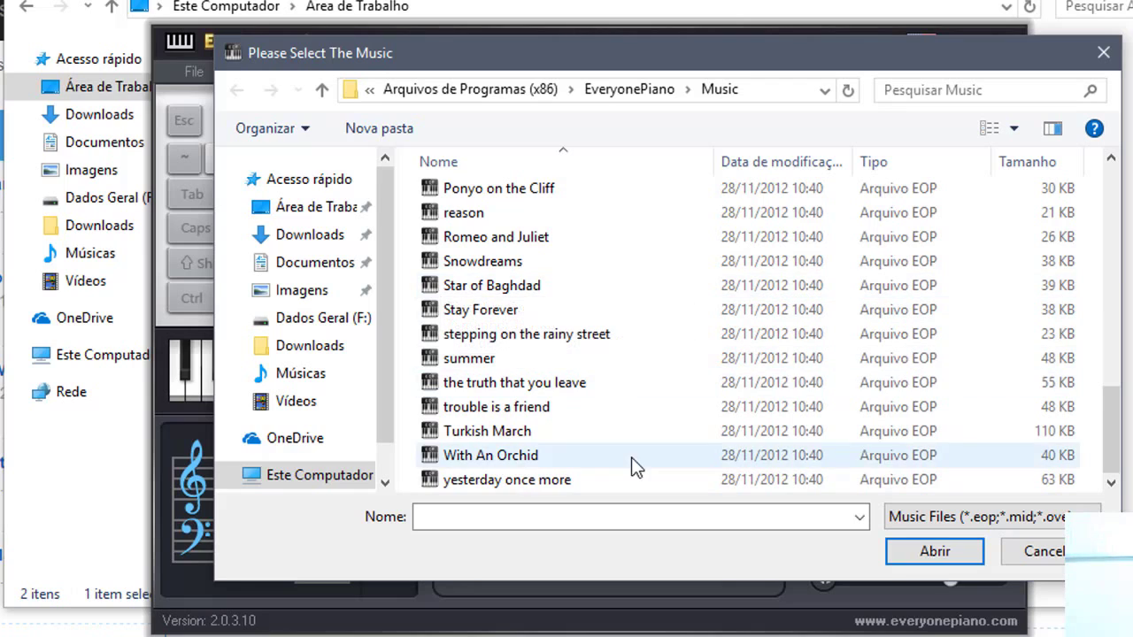
- Choose the song Canon from the bundled Music folder and play it in the music player
click(528, 478)
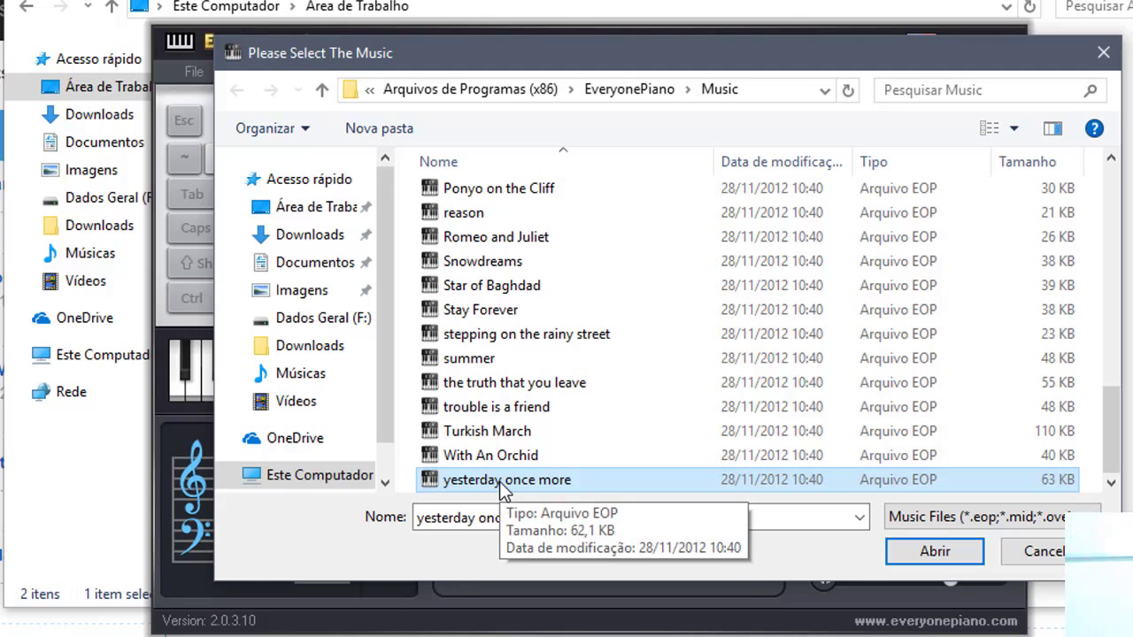
scroll(502, 396, up, 2)
scroll(502, 396, up, 3)
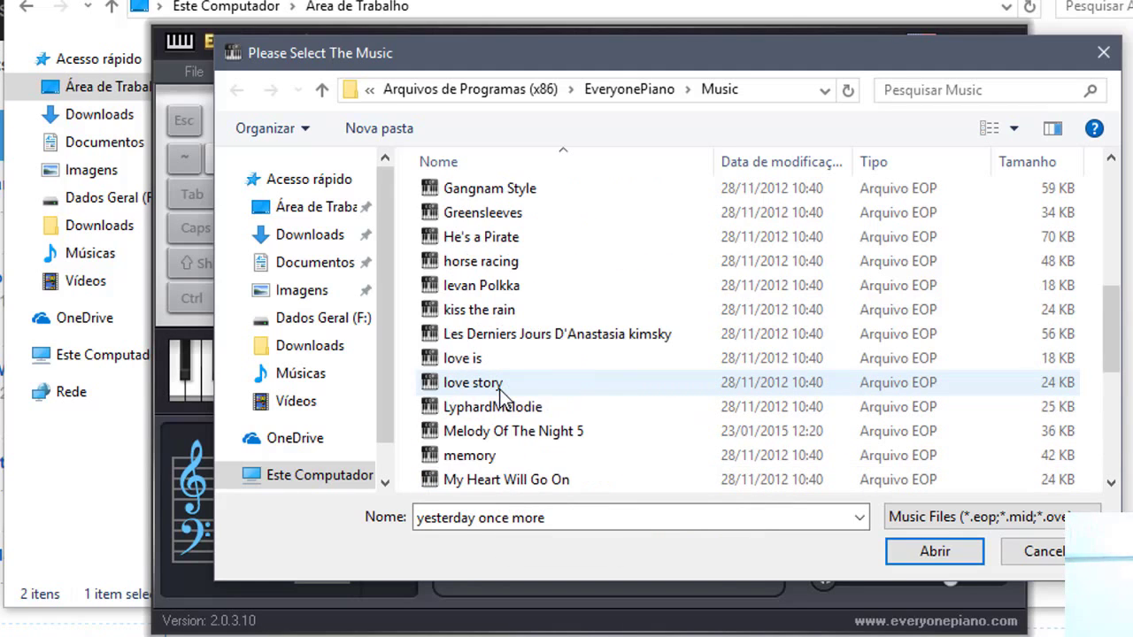
scroll(502, 395, up, 6)
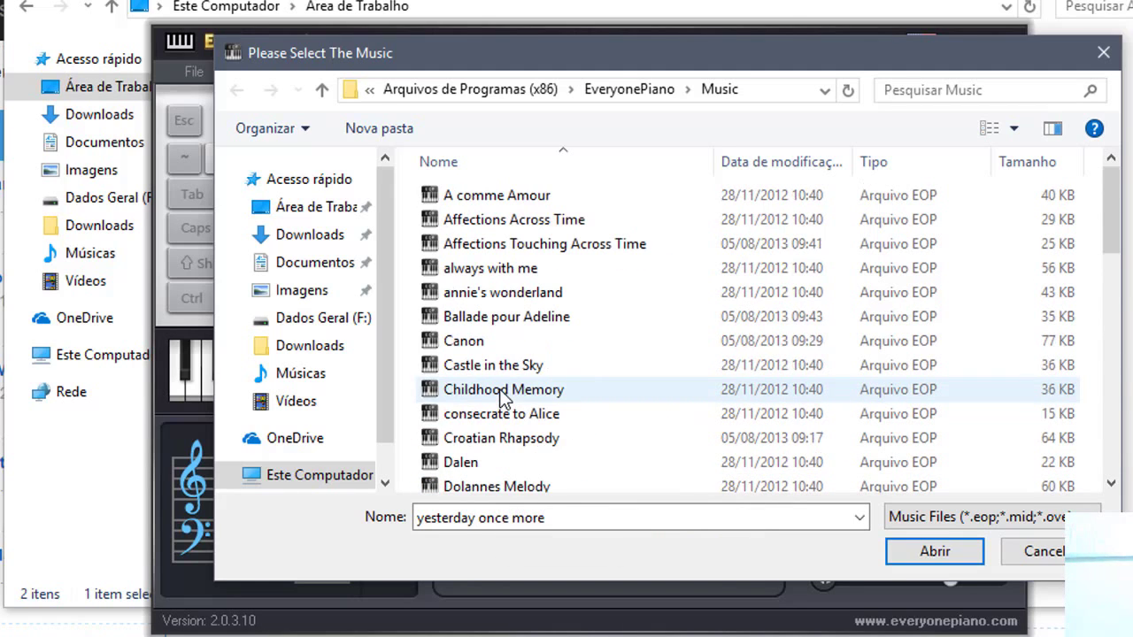
click(469, 343)
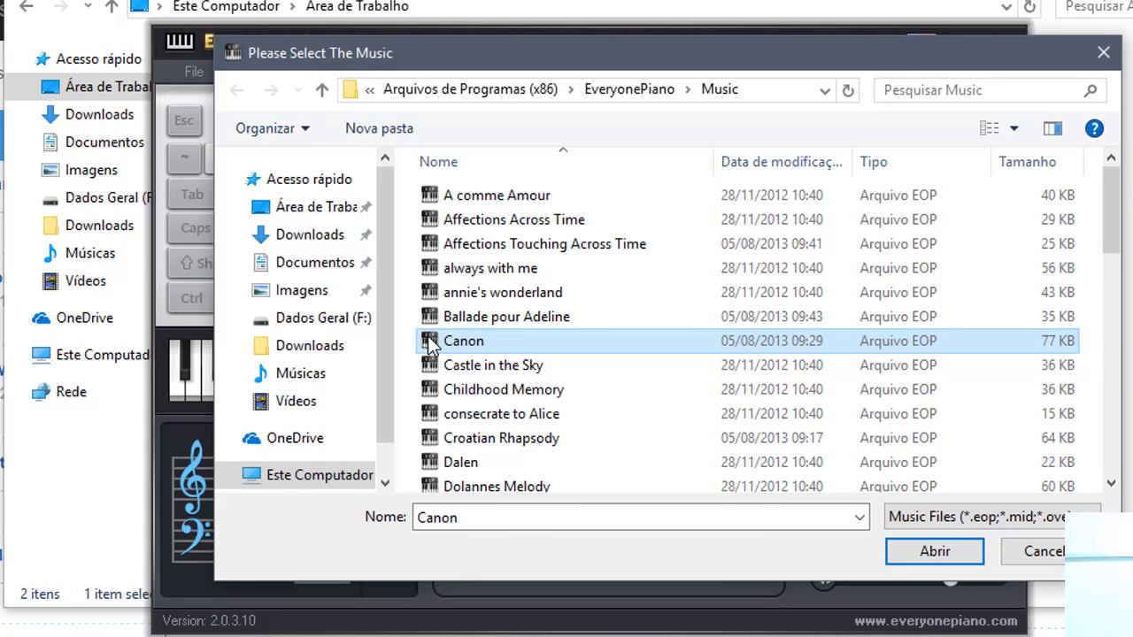
double_click(434, 344)
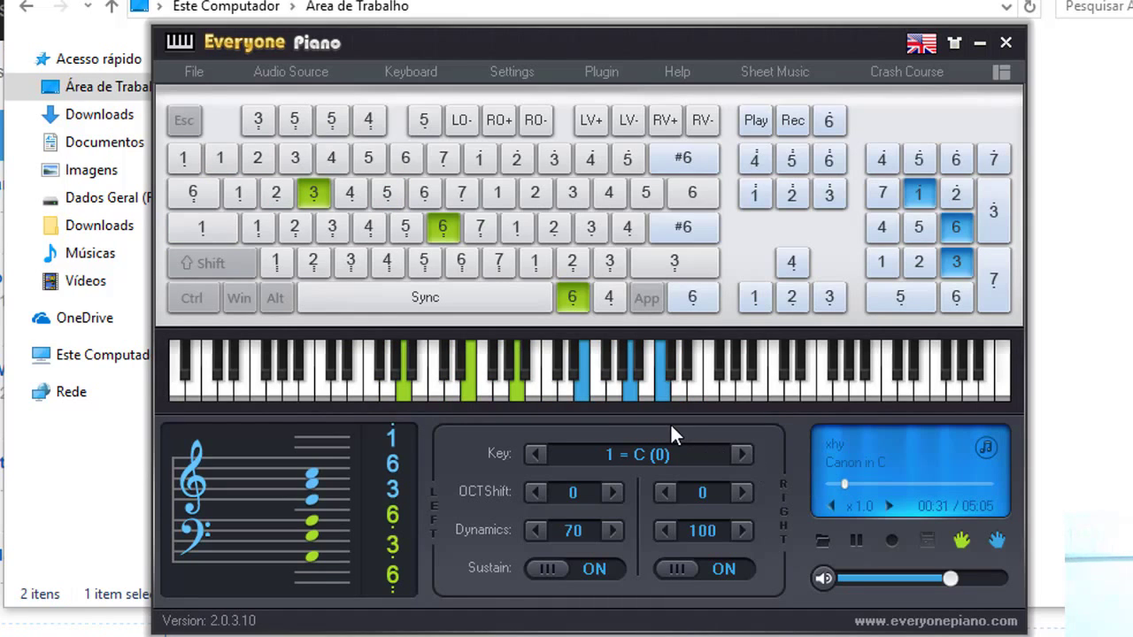
- Play Canon with only the left hand enabled and with only the right hand enabled, finishing with both hands on
click(994, 538)
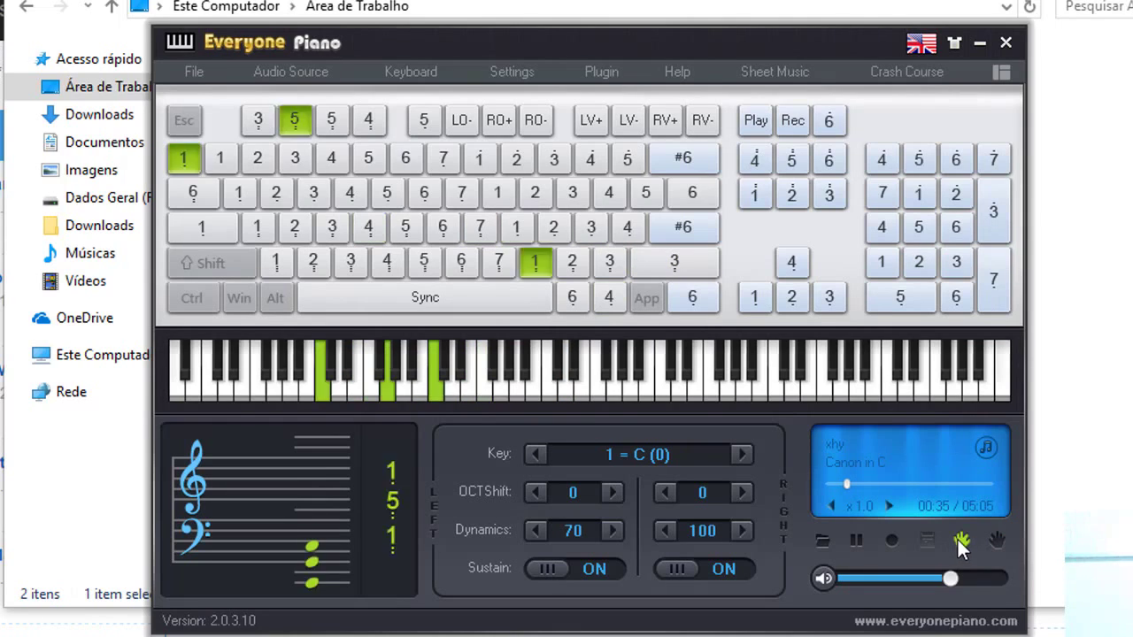
click(959, 538)
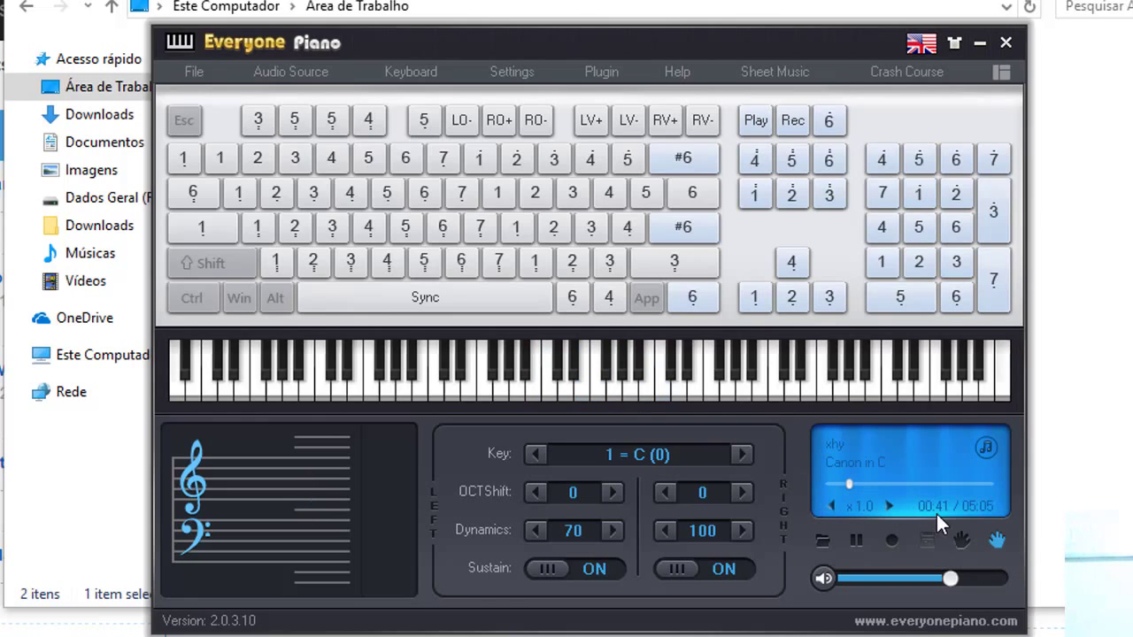
click(962, 534)
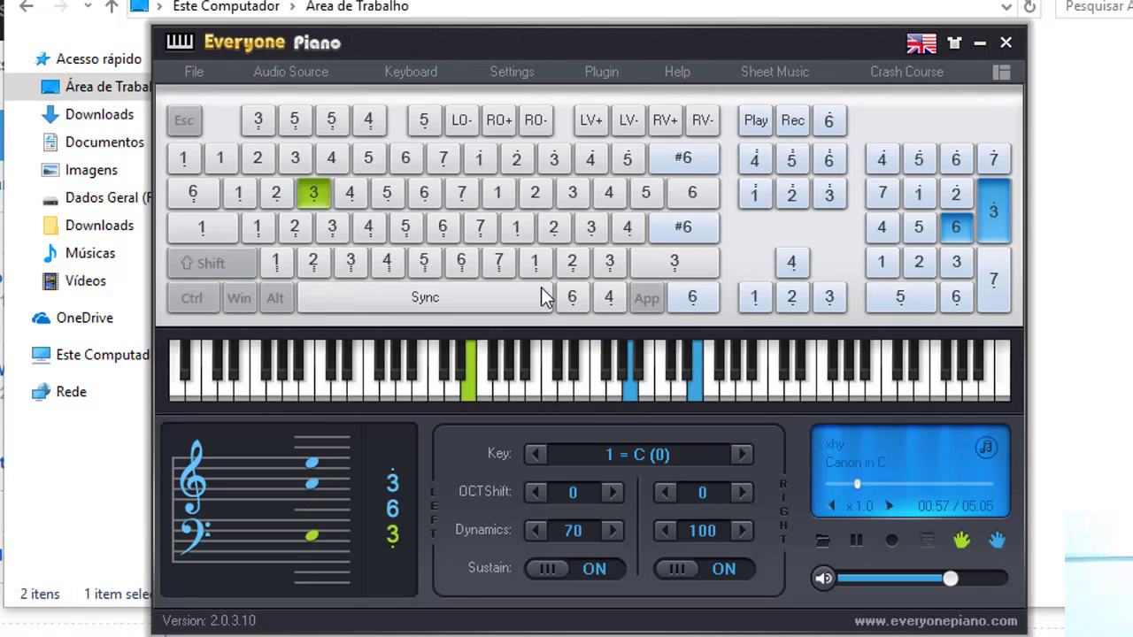
- Request the missing Sheet Music plugin, download the EOP Sheet Music installer from its web page and keep the flagged file
click(768, 72)
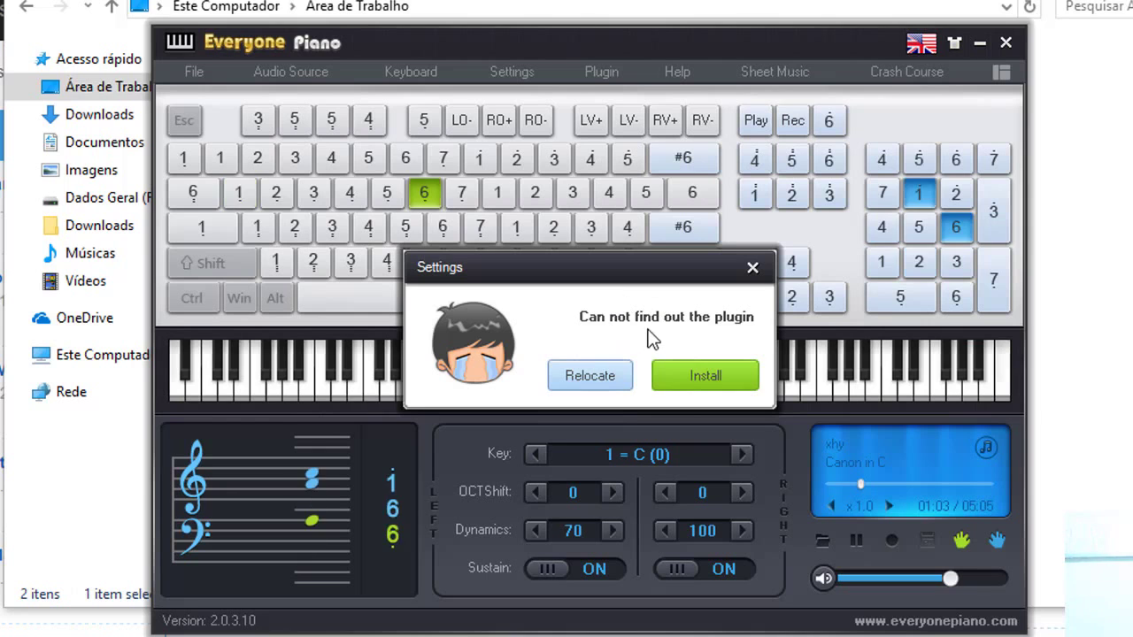
click(692, 370)
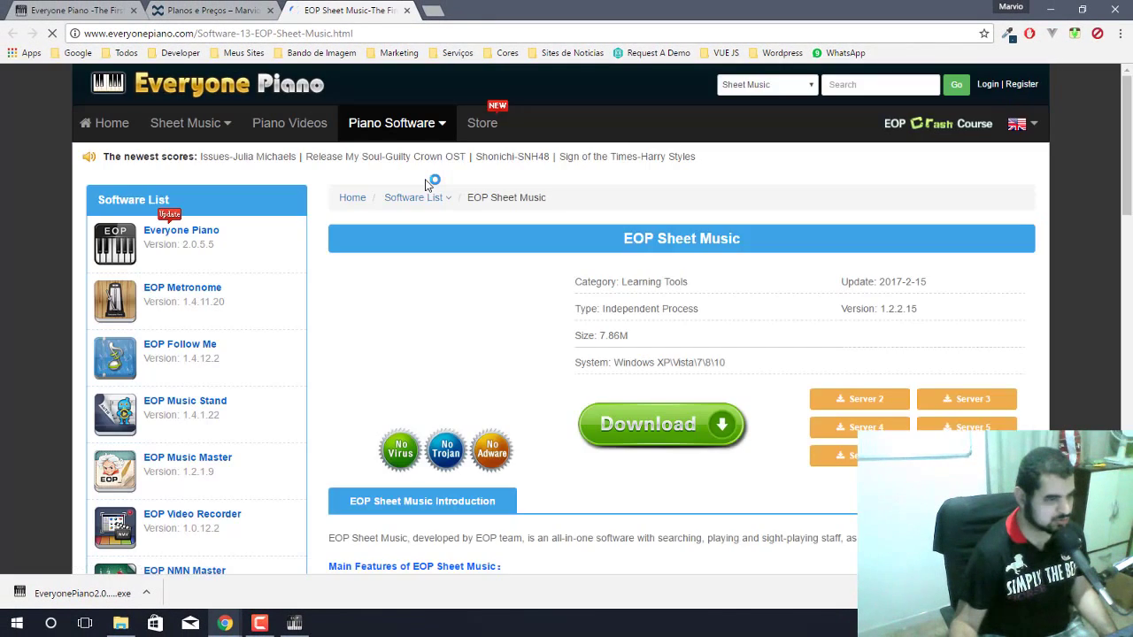
click(632, 424)
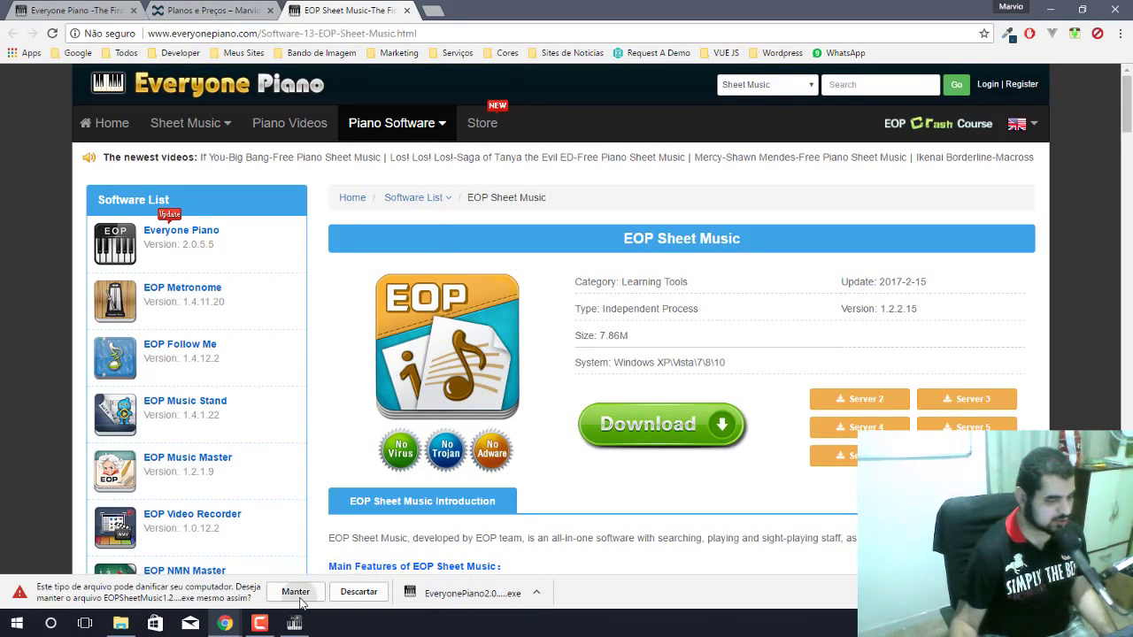
click(299, 595)
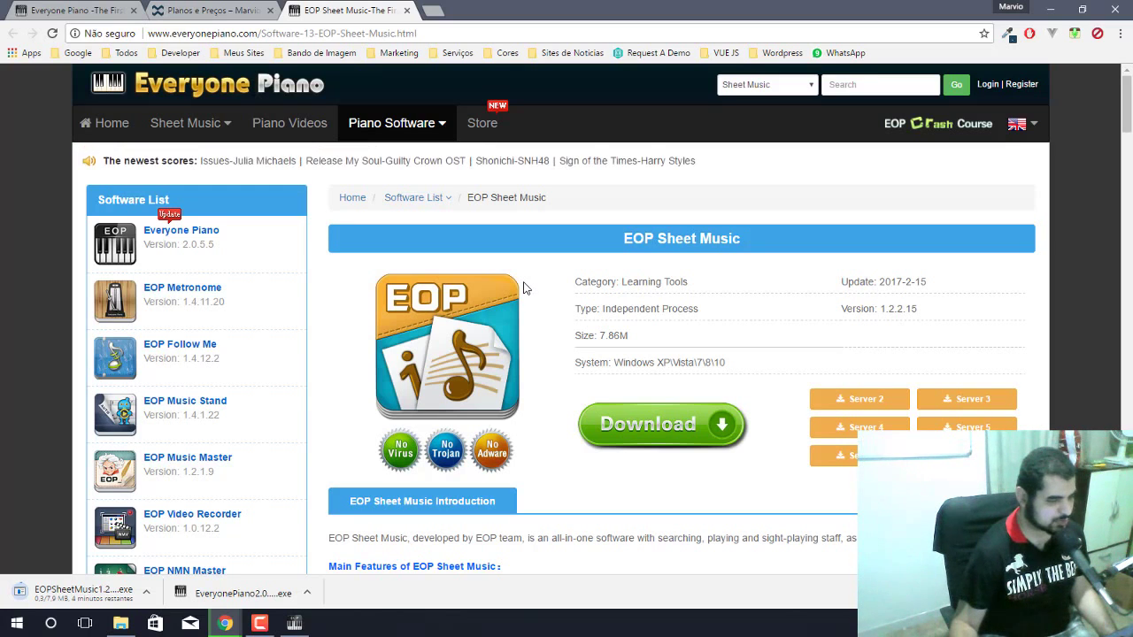
scroll(523, 288, down, 1)
scroll(523, 288, down, 2)
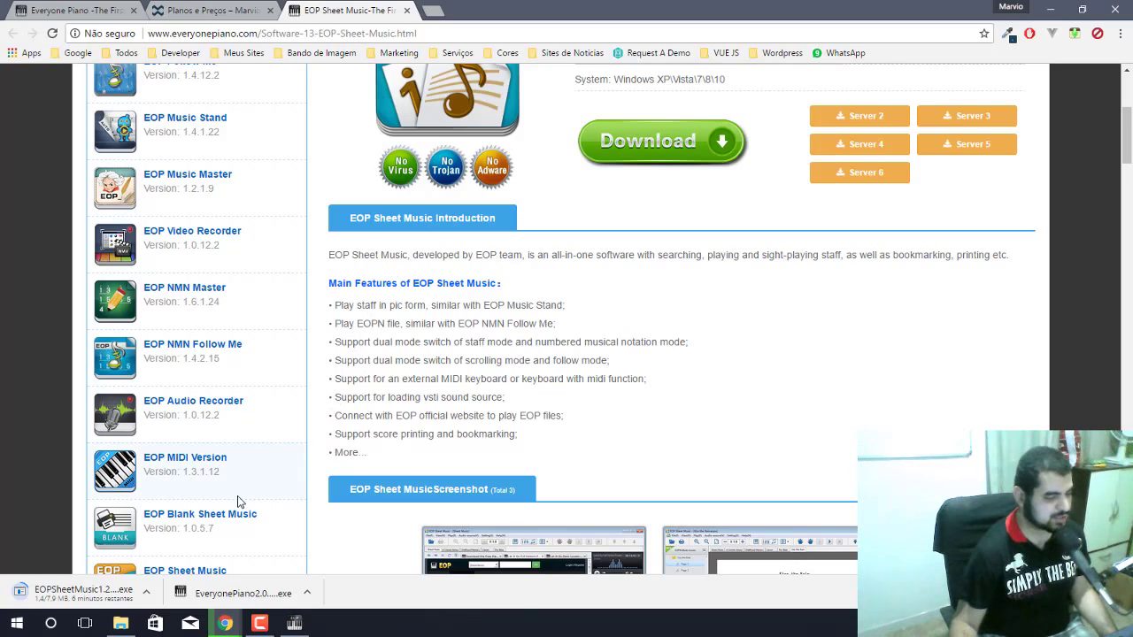
- Switch back to Everyone Piano, lower the playback volume to a bit under half and pause Canon
click(283, 596)
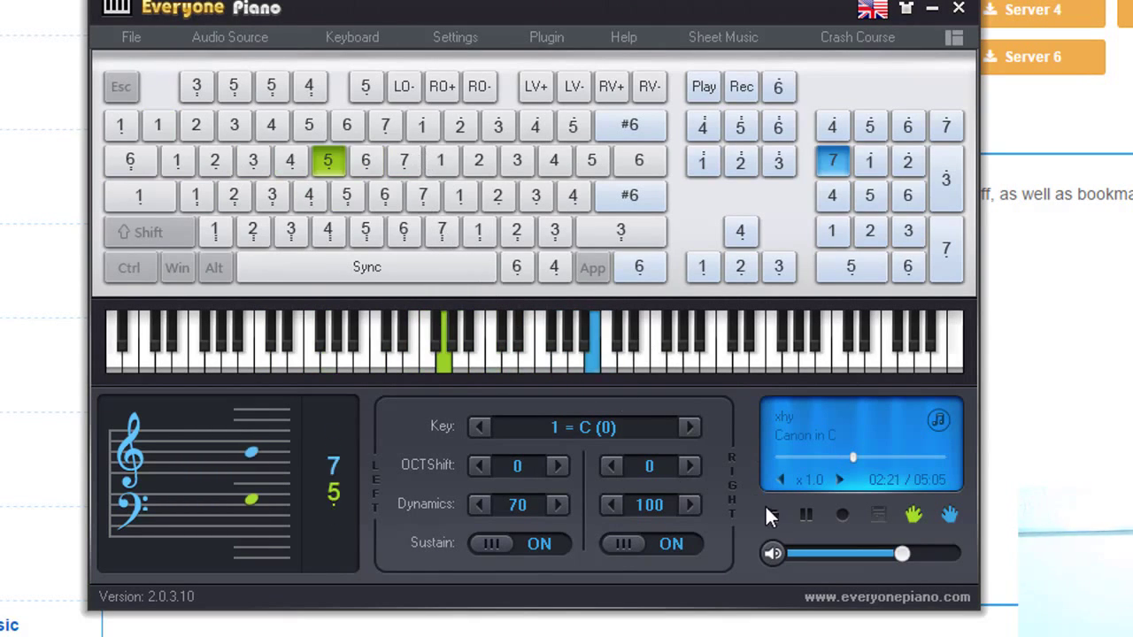
drag(897, 554, 865, 555)
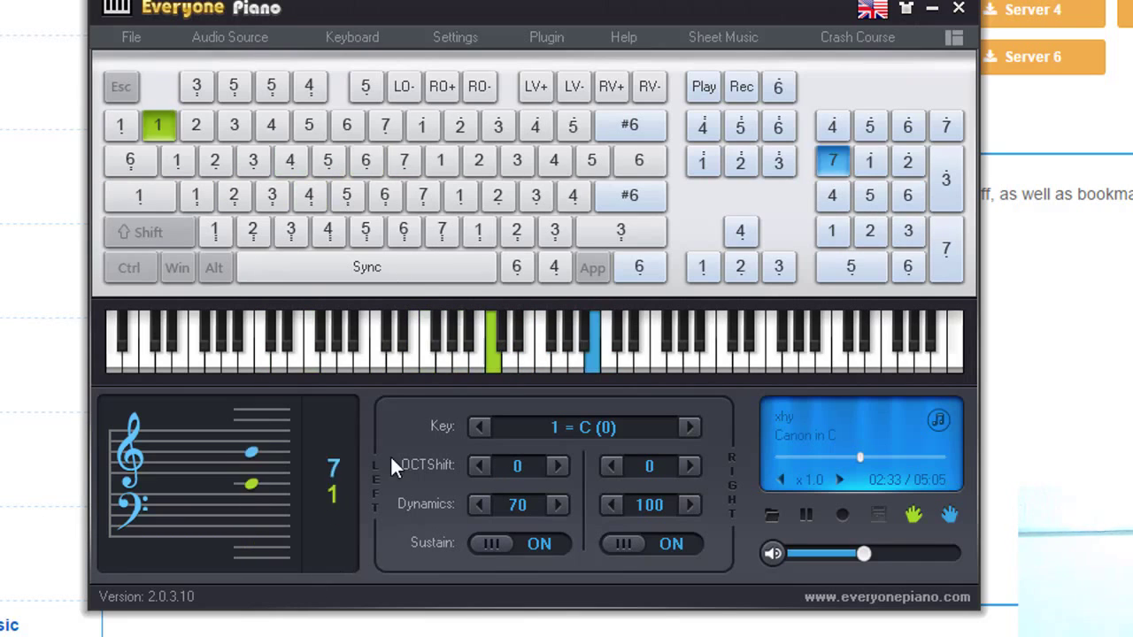
click(807, 515)
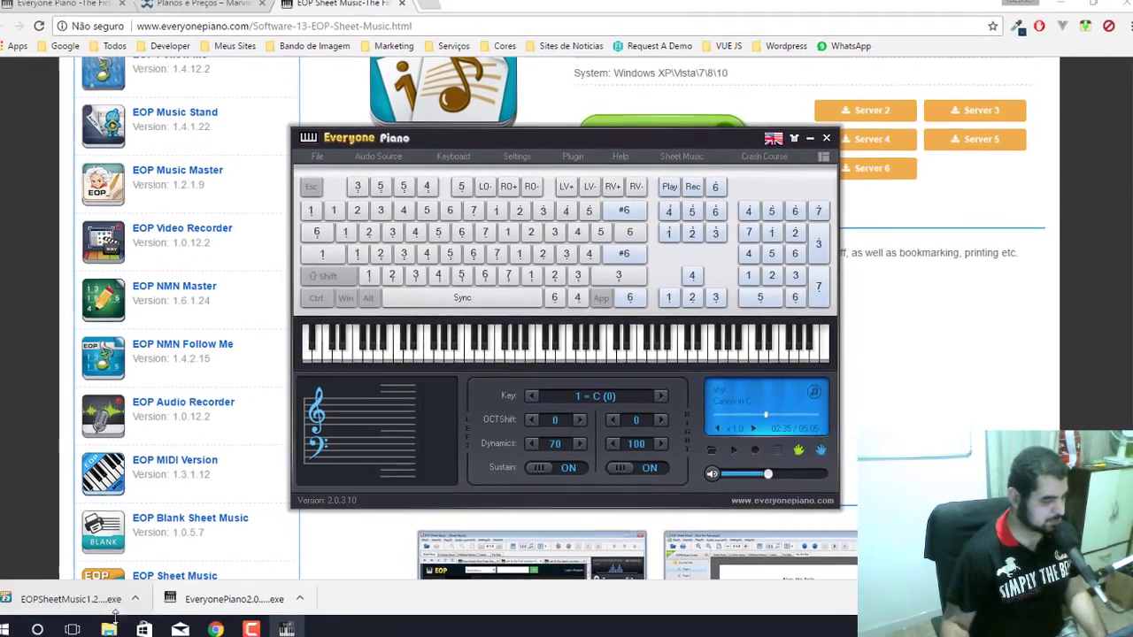
- In File Explorer, copy EOPSheetMusic1.2.2.15_setup from Downloads to the desktop folder and delete EveryonePiano2.0.3.10_setup there
click(122, 624)
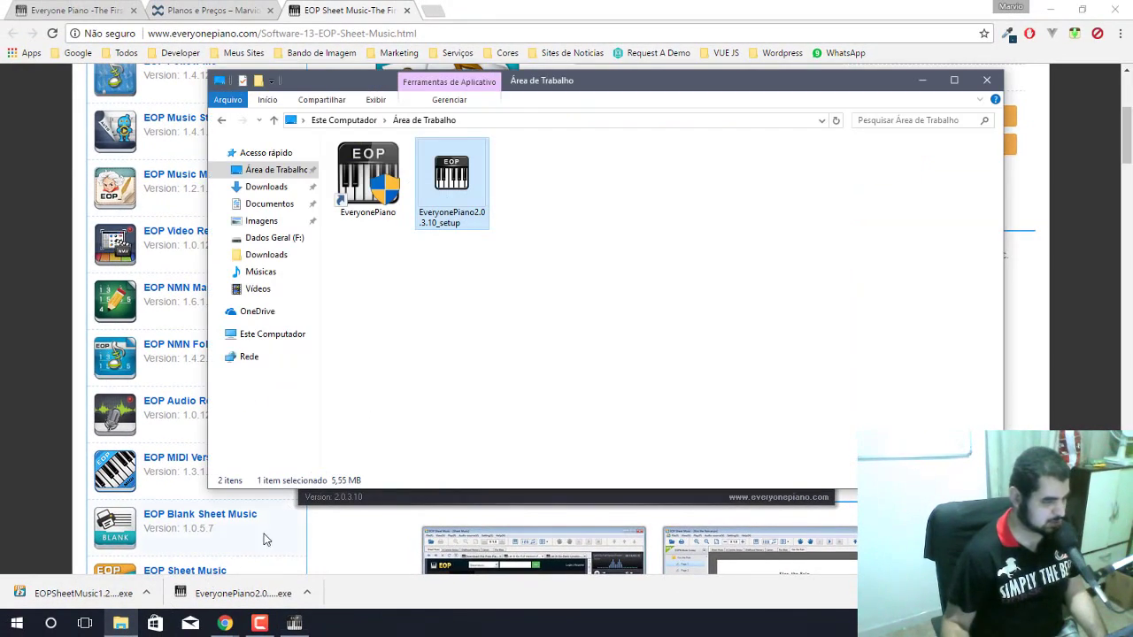
click(146, 600)
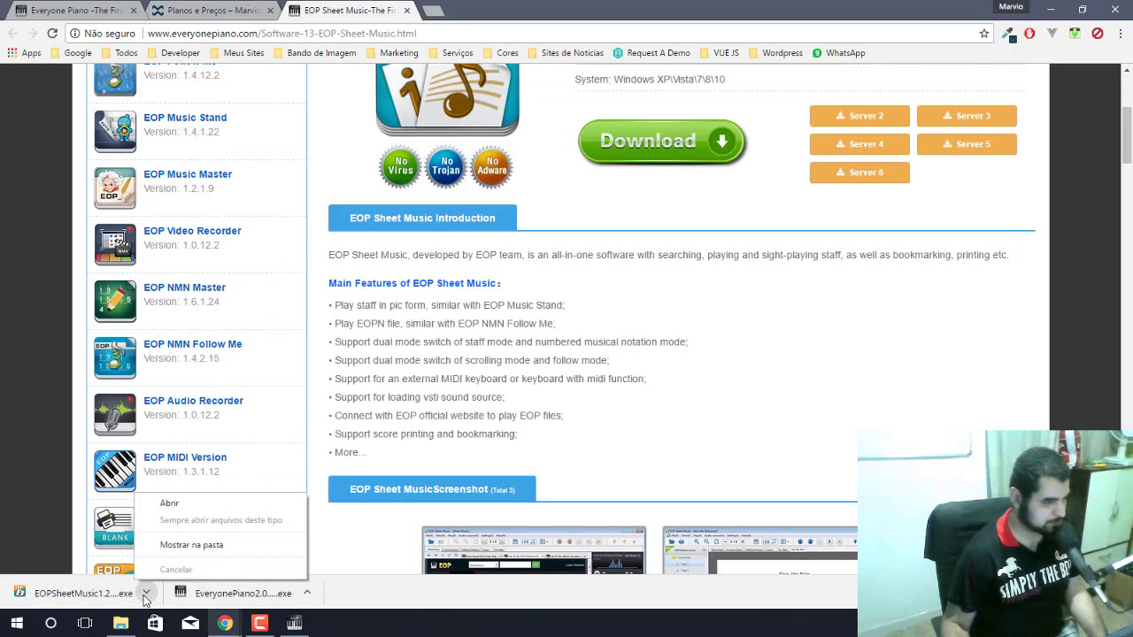
click(200, 542)
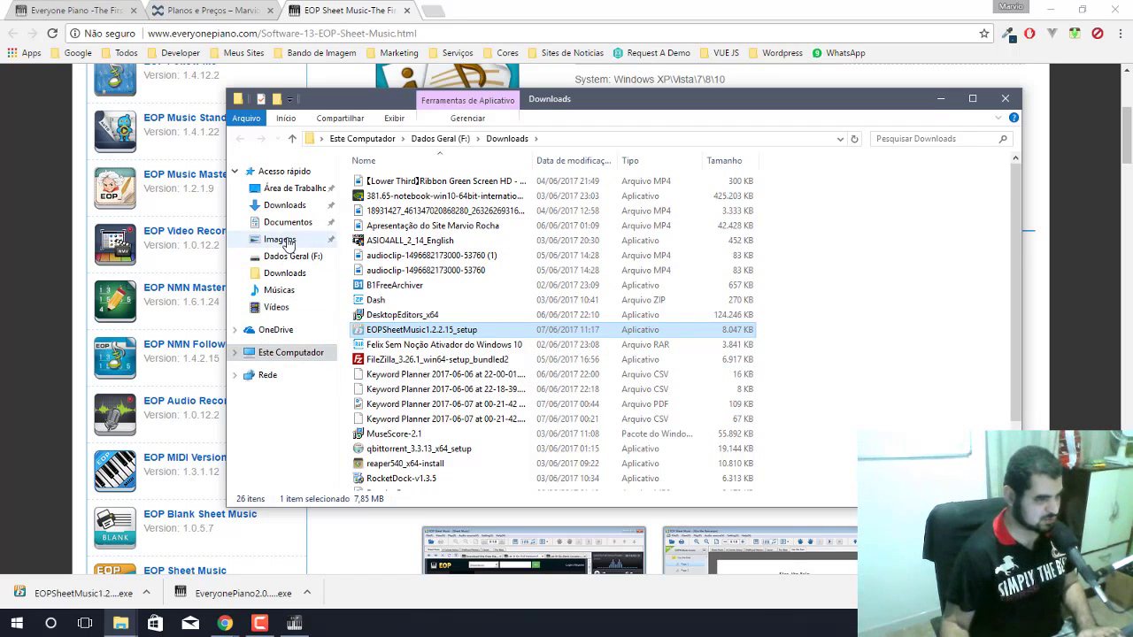
click(295, 188)
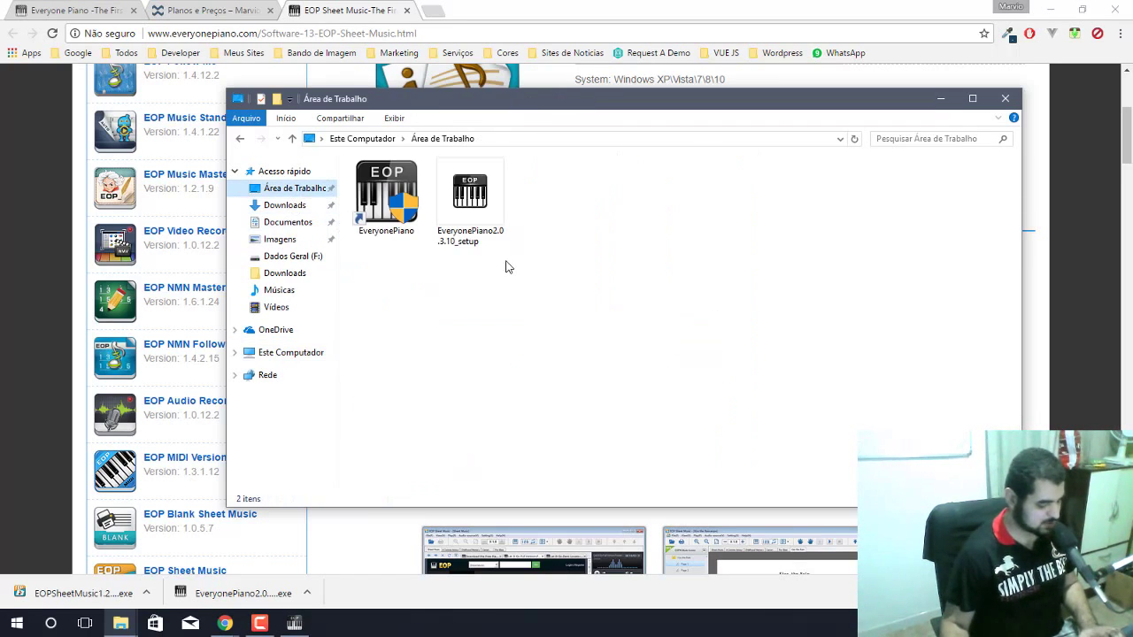
key(ctrl+v)
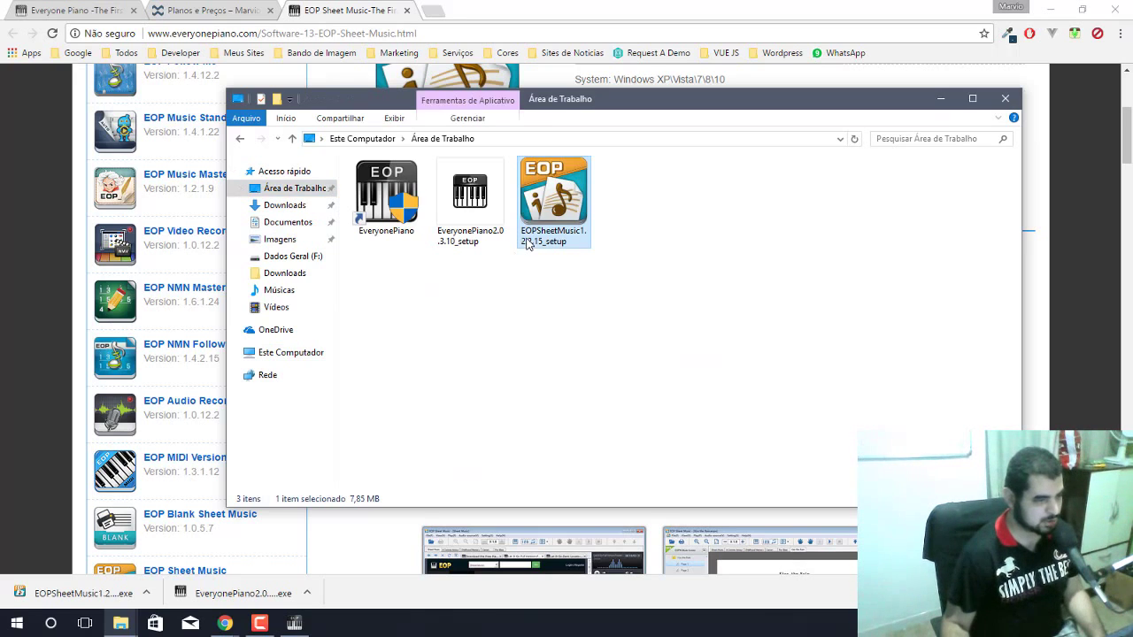
drag(493, 332, 482, 240)
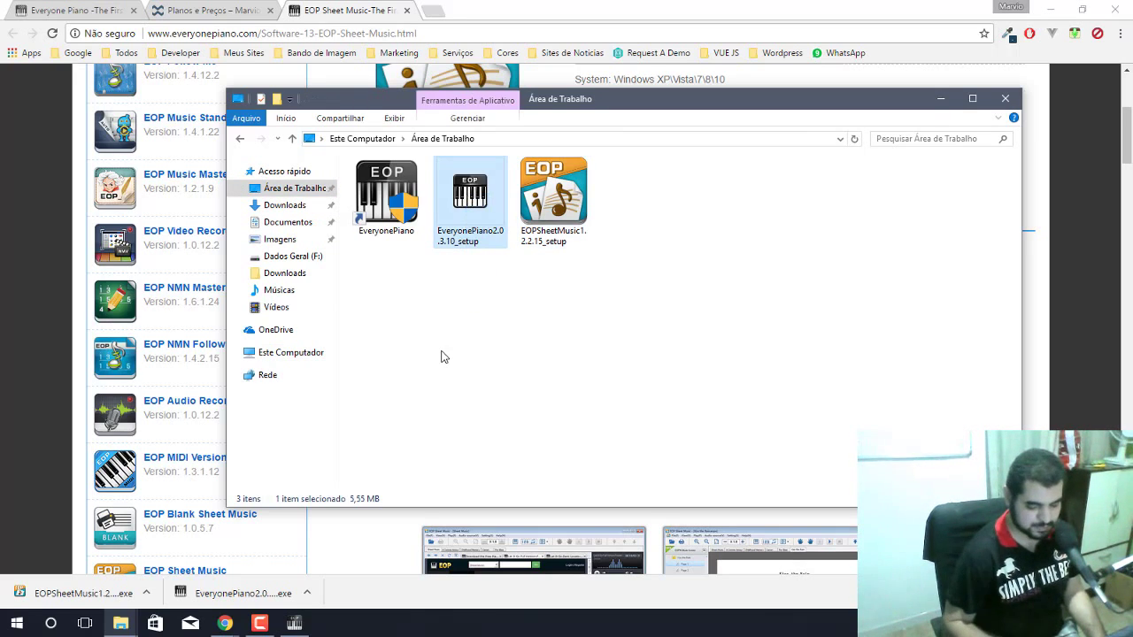
key(Delete)
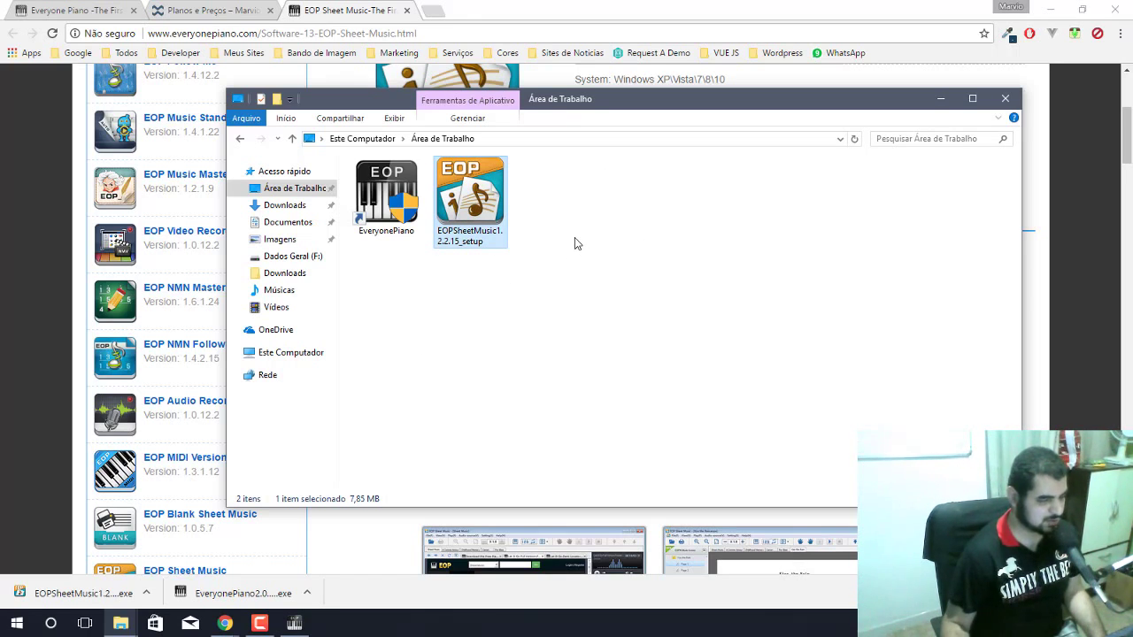
- Run EOPSheetMusic1.2.2.15_setup from the desktop folder as administrator and choose Português (Brasil) as the installation language
right_click(478, 214)
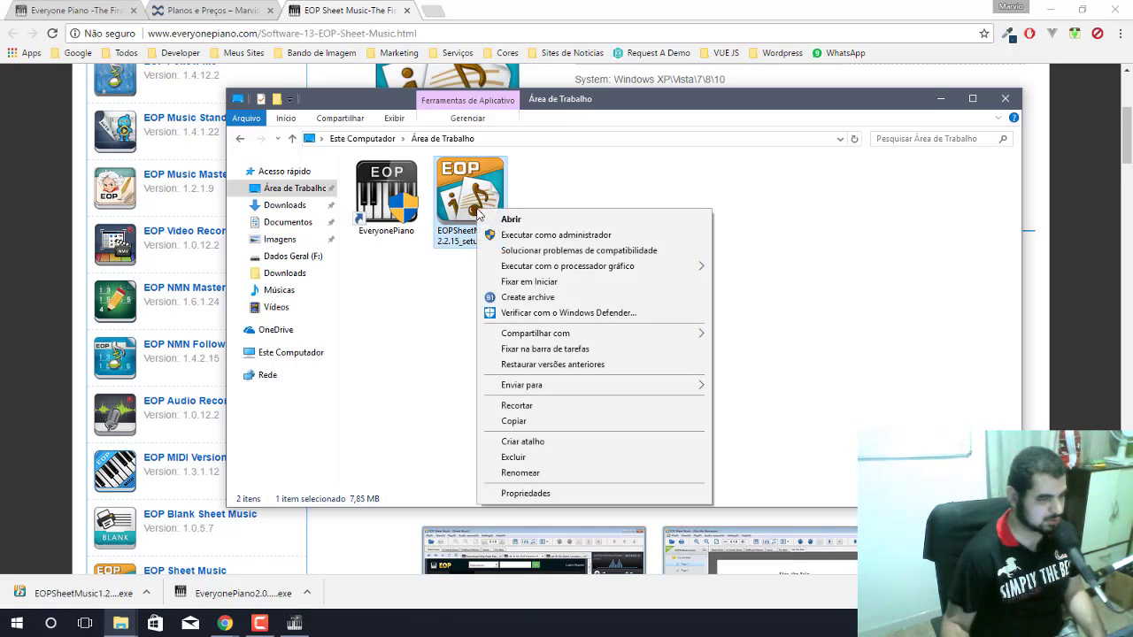
click(496, 236)
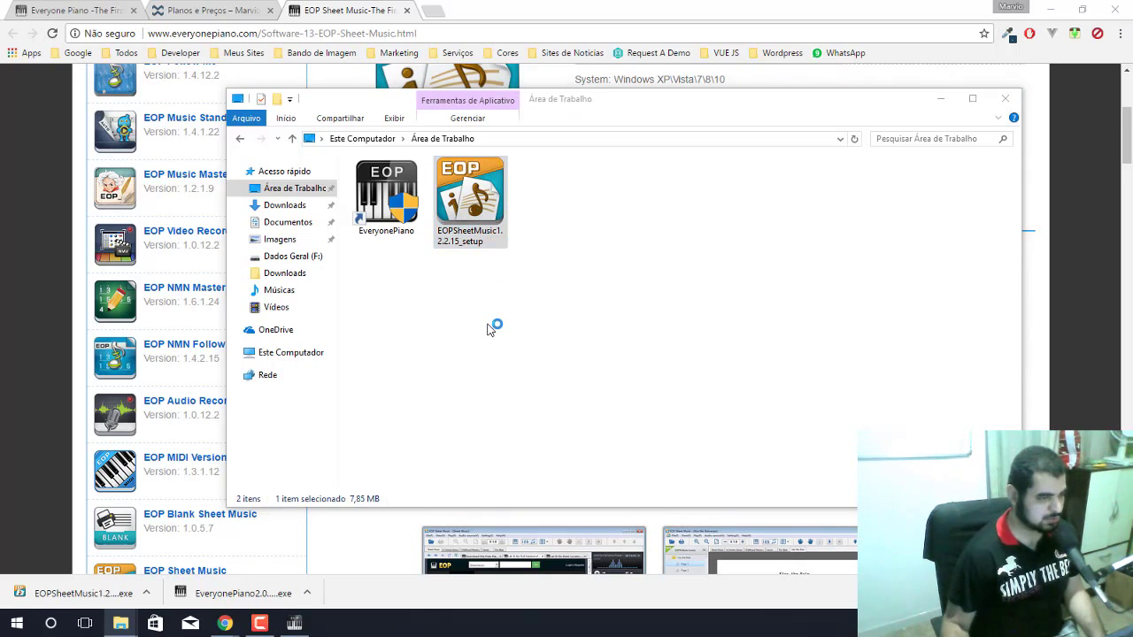
click(518, 422)
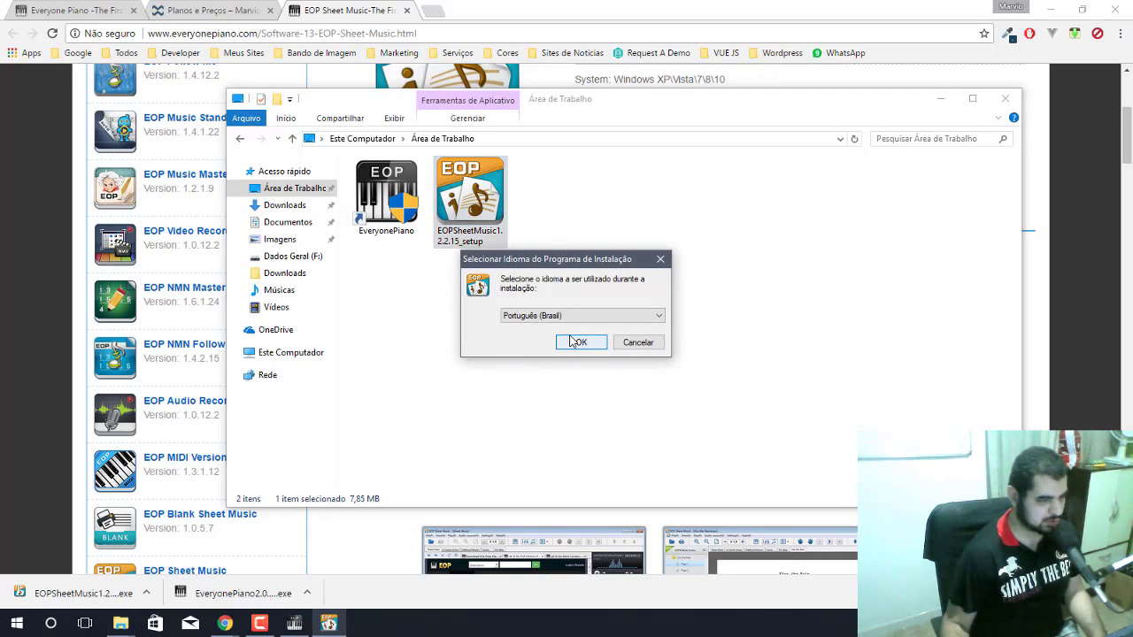
click(571, 342)
- Install EOPSheetMusic in C:\Program Files (x86)\EOPSheetMusic with desktop and quick-launch icons, and launch it on finishing
click(644, 423)
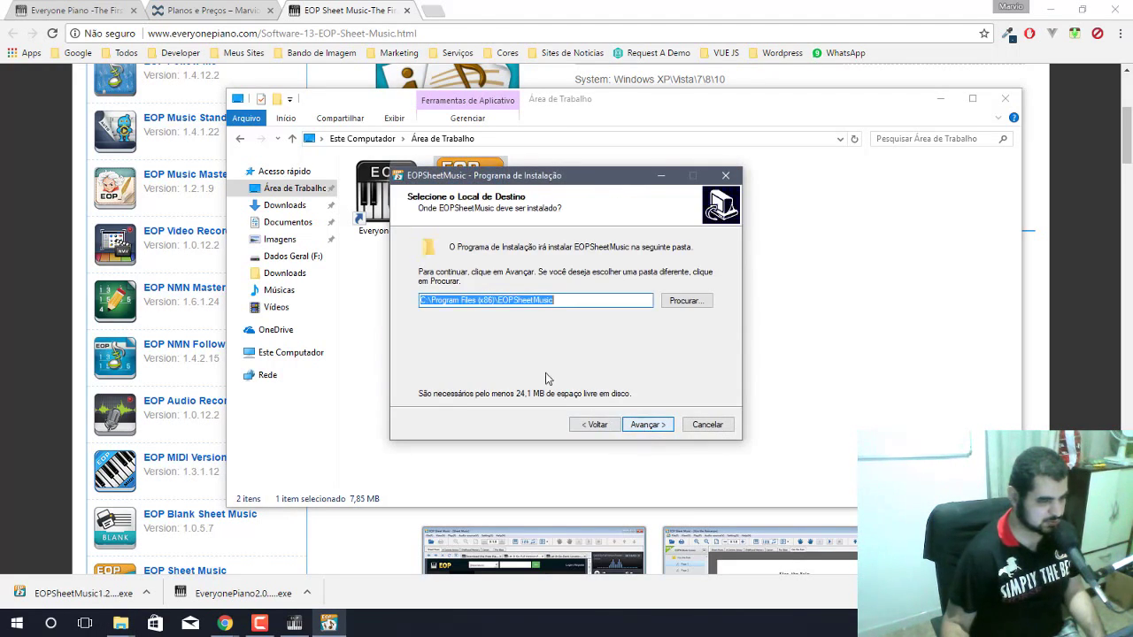
click(646, 425)
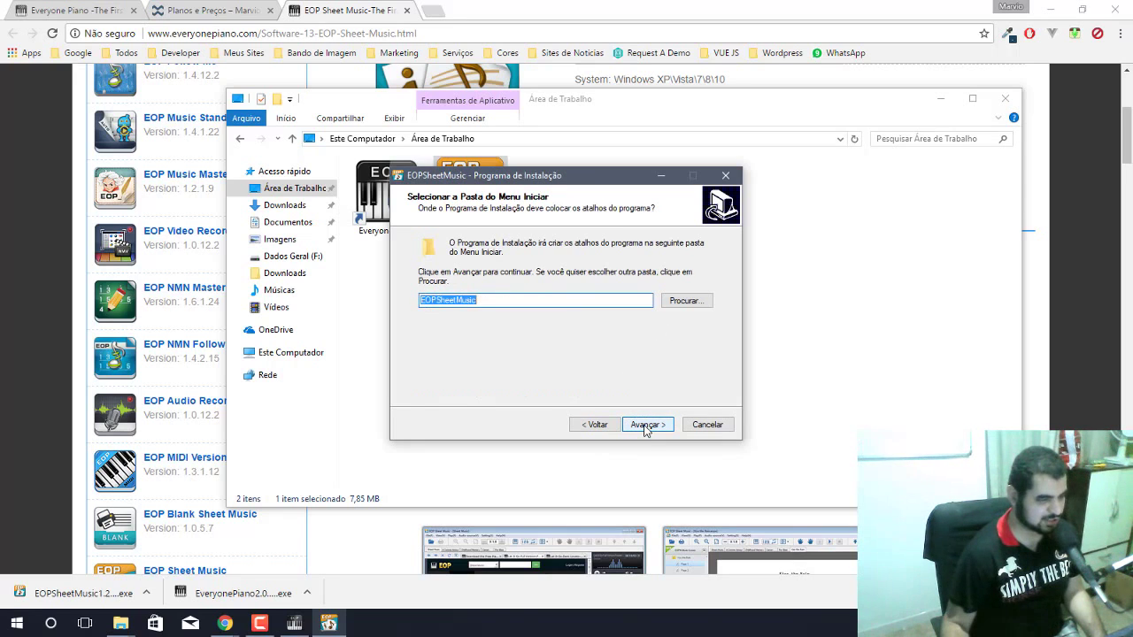
click(646, 425)
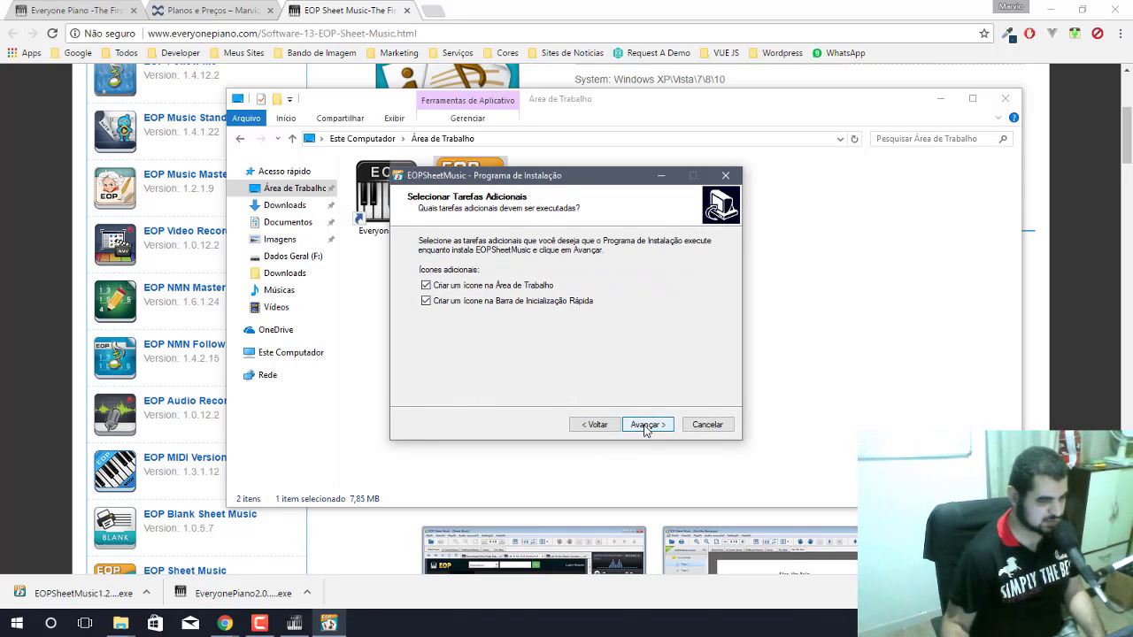
click(645, 425)
click(645, 424)
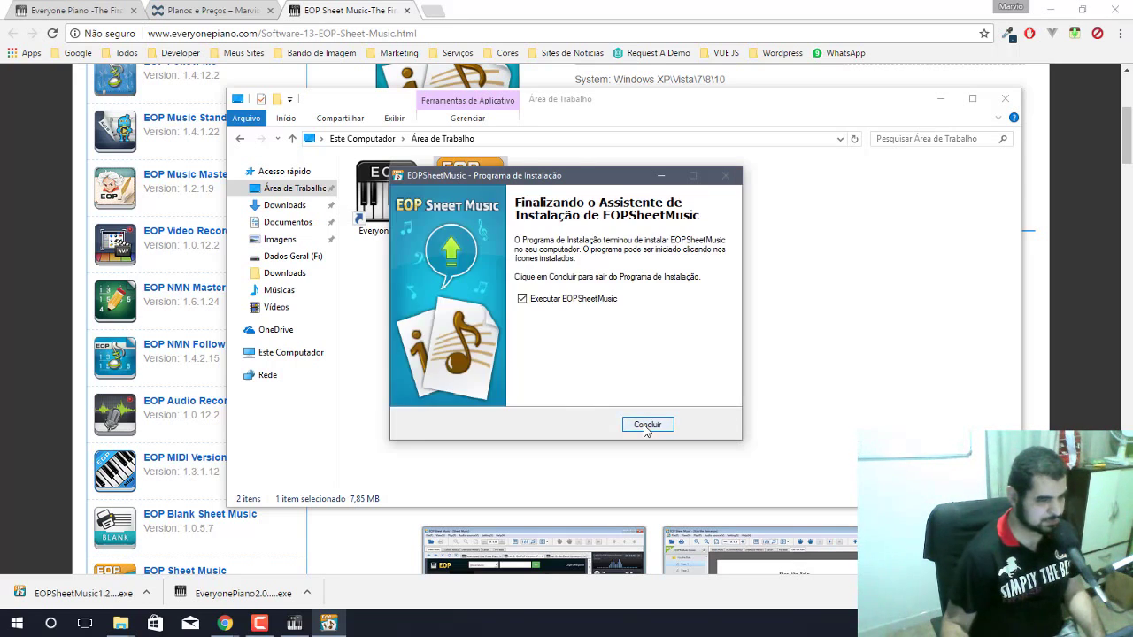
click(646, 425)
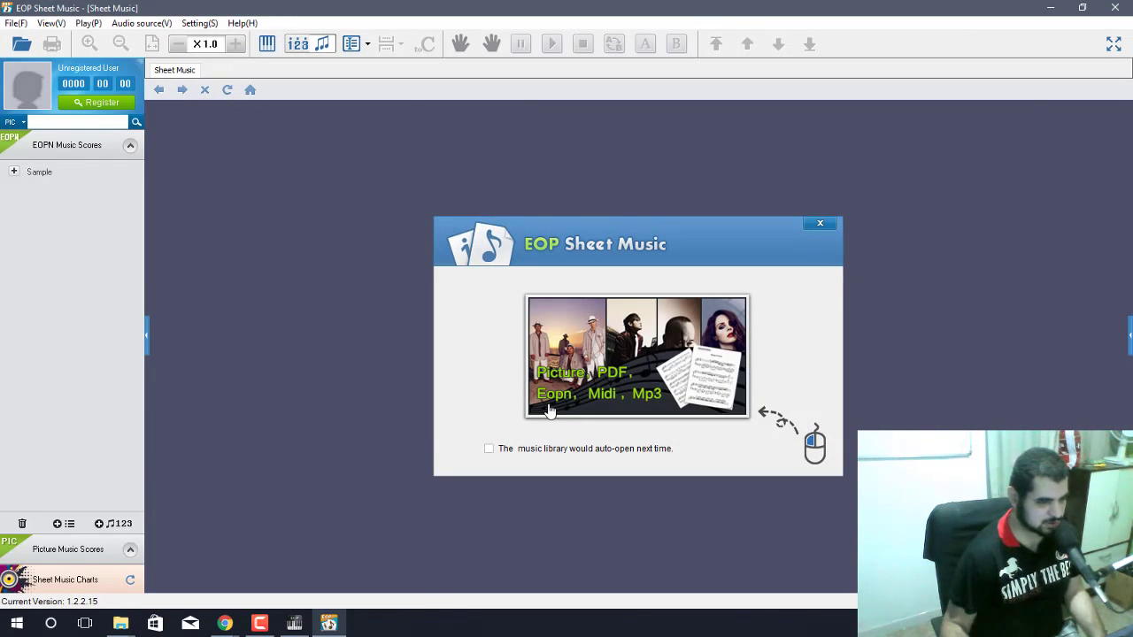
- Dismiss the welcome window, open A Comme Amour from the Sample scores and look over its first page
click(819, 223)
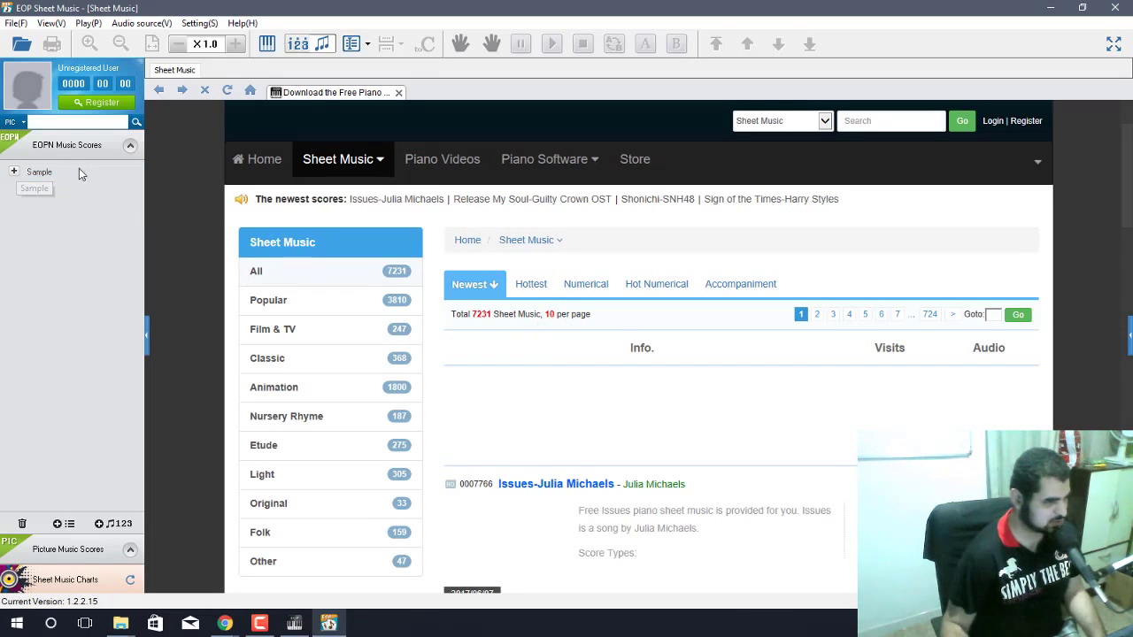
click(14, 172)
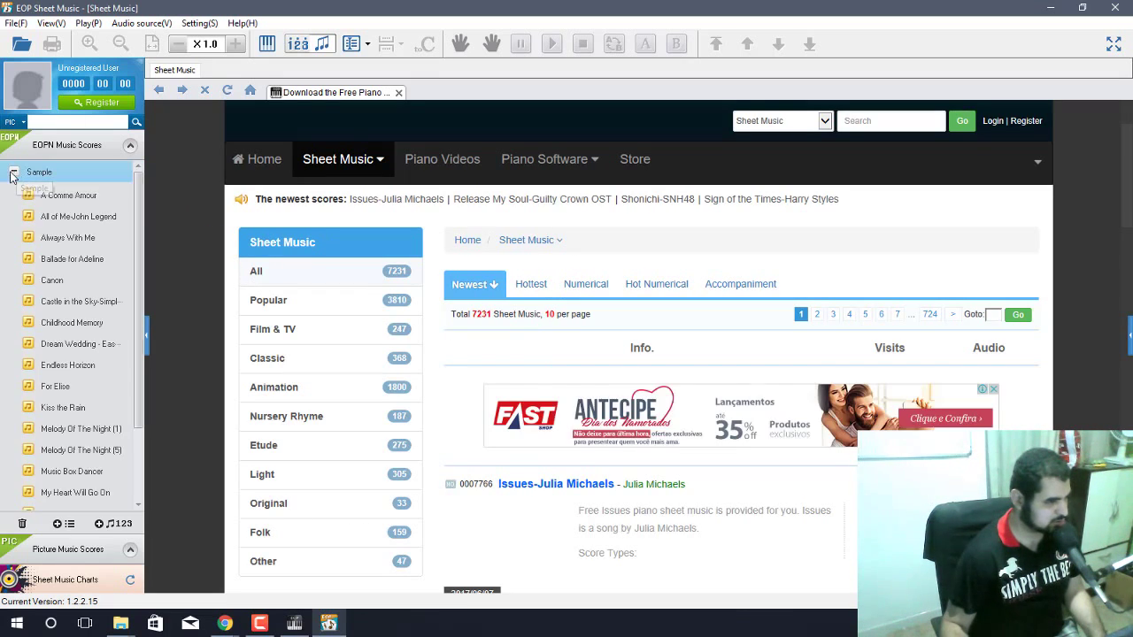
double_click(60, 196)
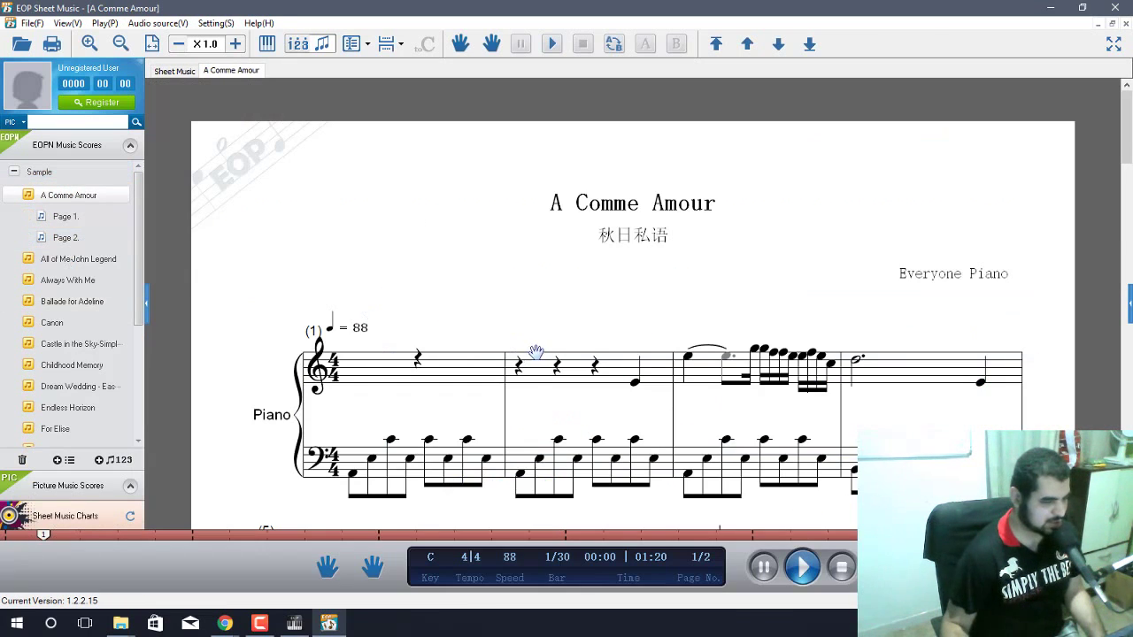
scroll(537, 352, down, 10)
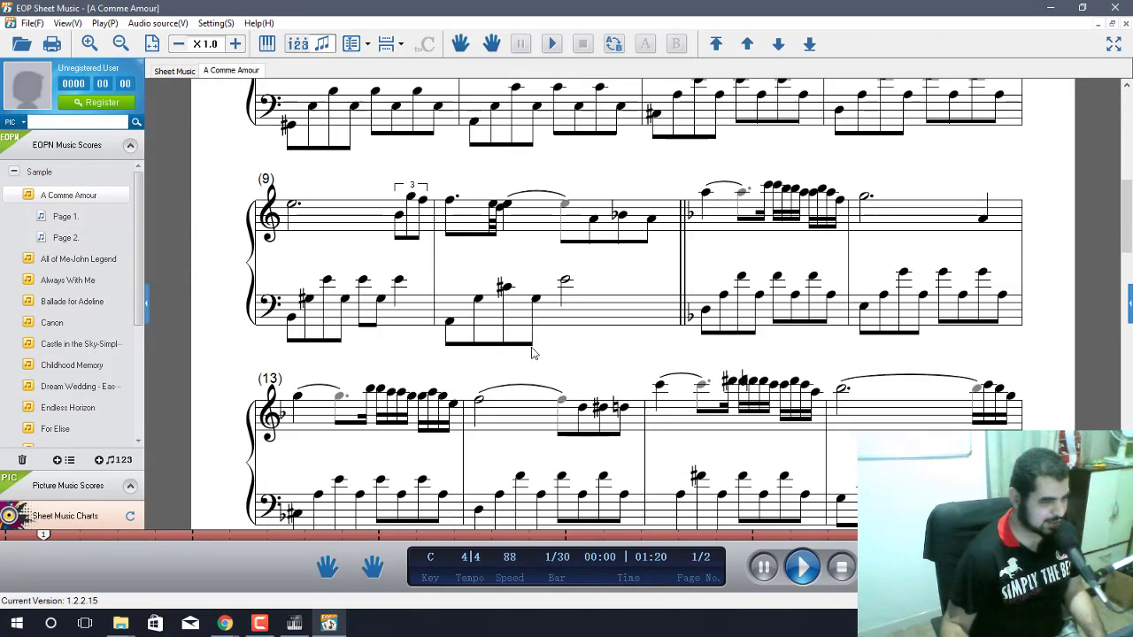
scroll(532, 352, up, 8)
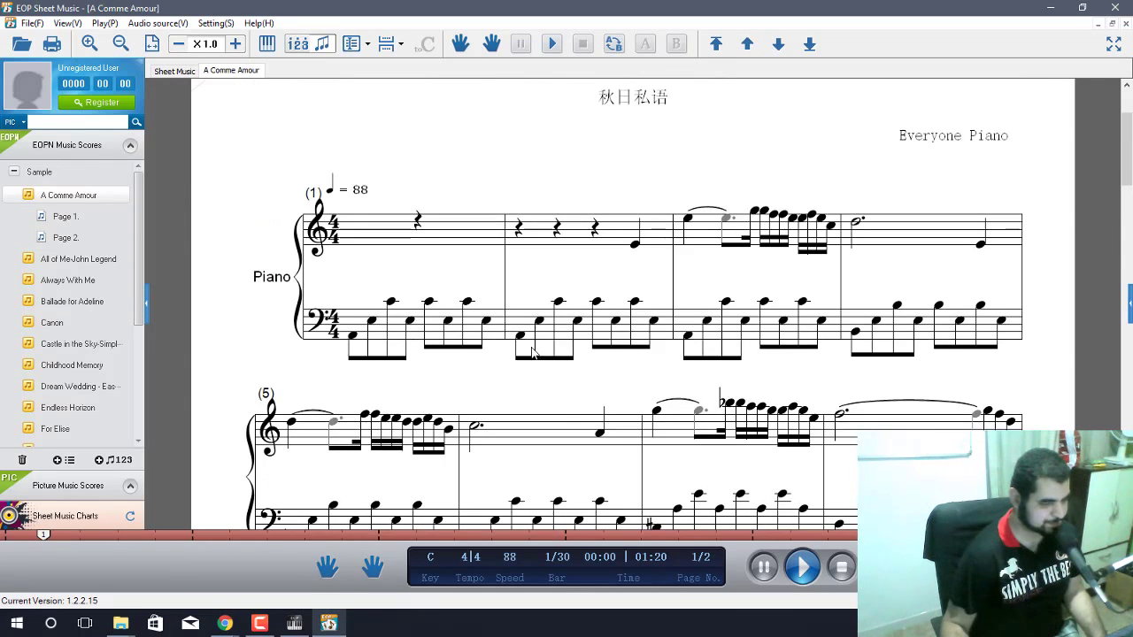
scroll(532, 352, up, 5)
scroll(535, 354, down, 7)
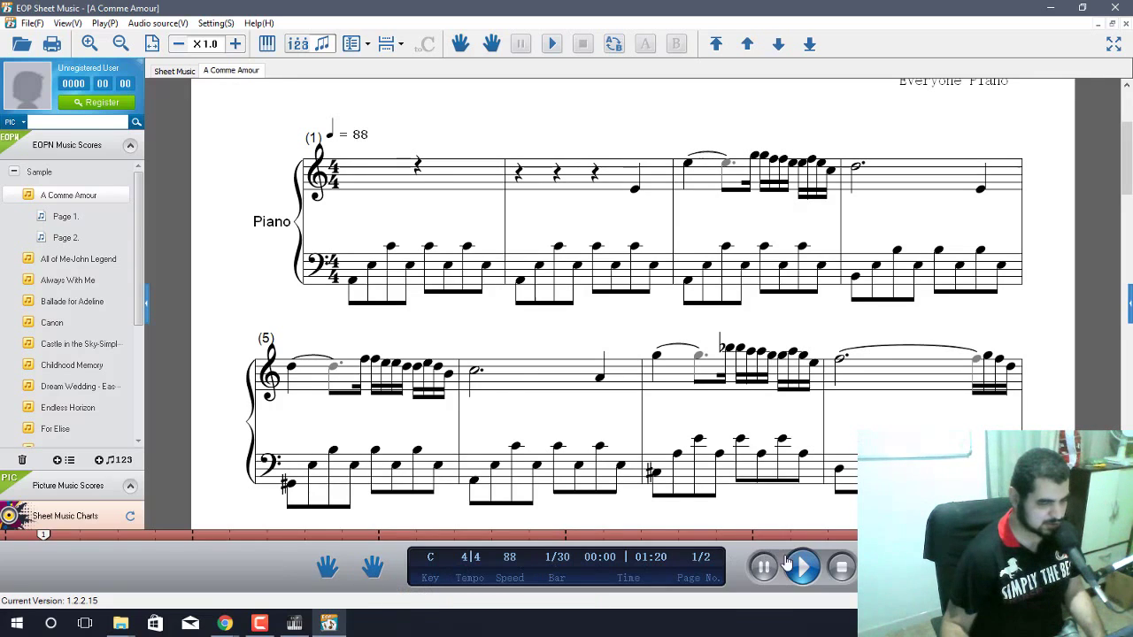
- Review the Global Settings, Sight-Playing and Scrolling and Page Background options, and the available audio sources
click(216, 24)
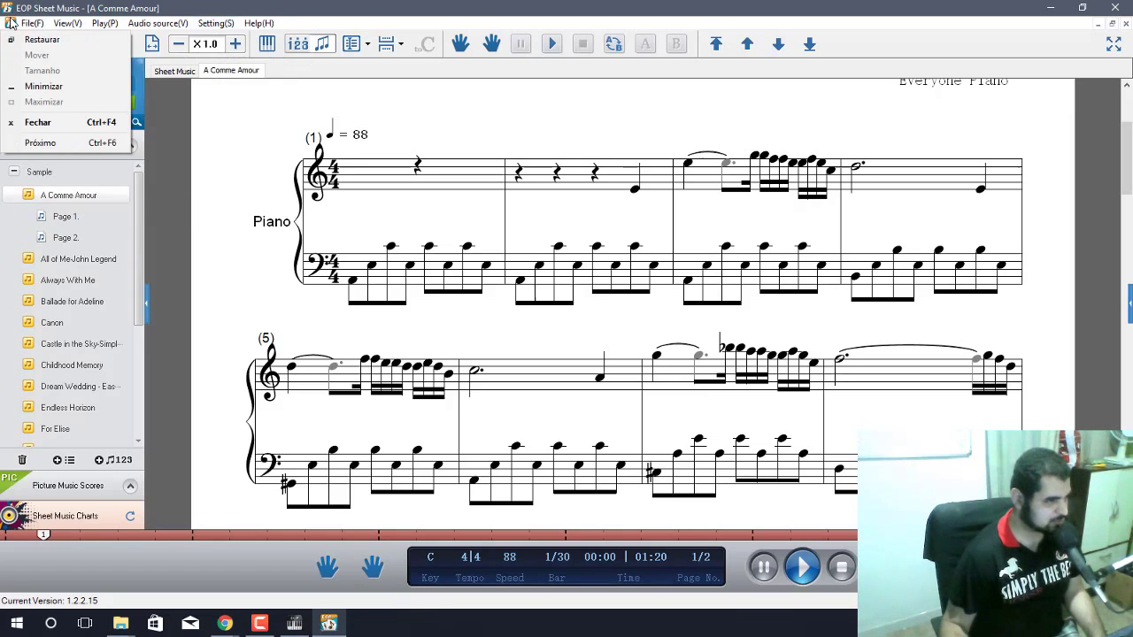
mouse_move(139, 30)
mouse_move(222, 29)
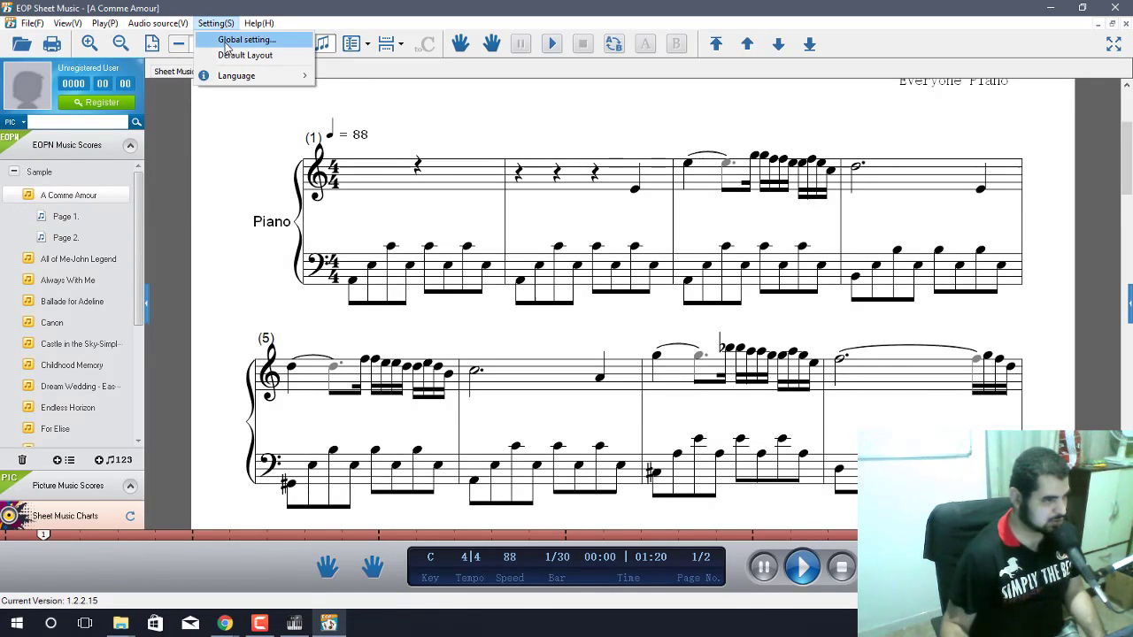
click(244, 40)
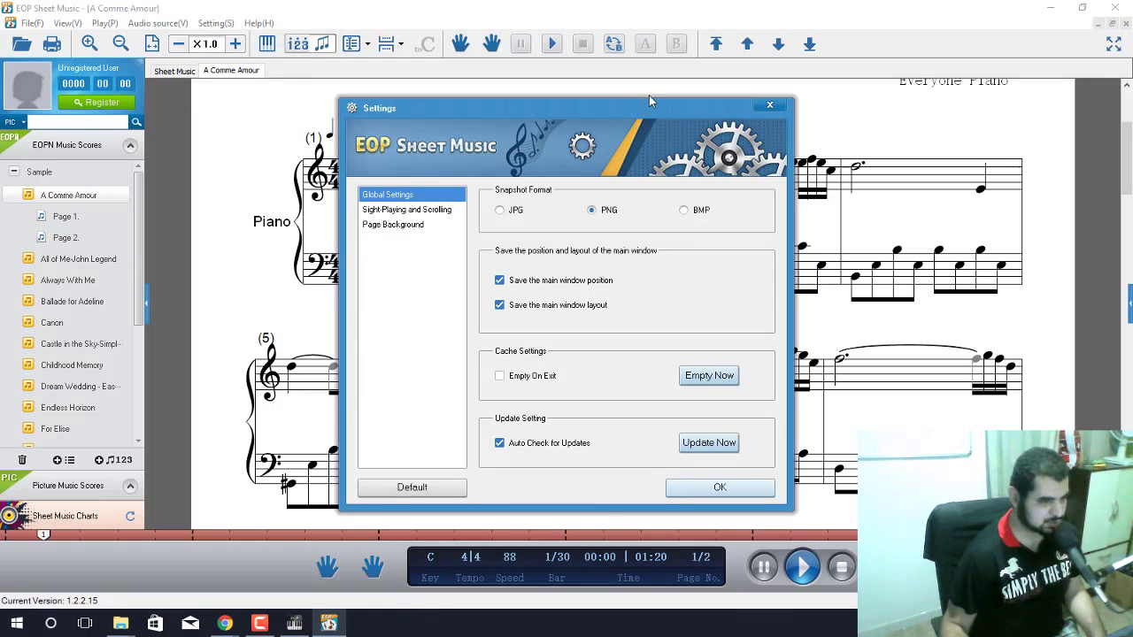
click(435, 212)
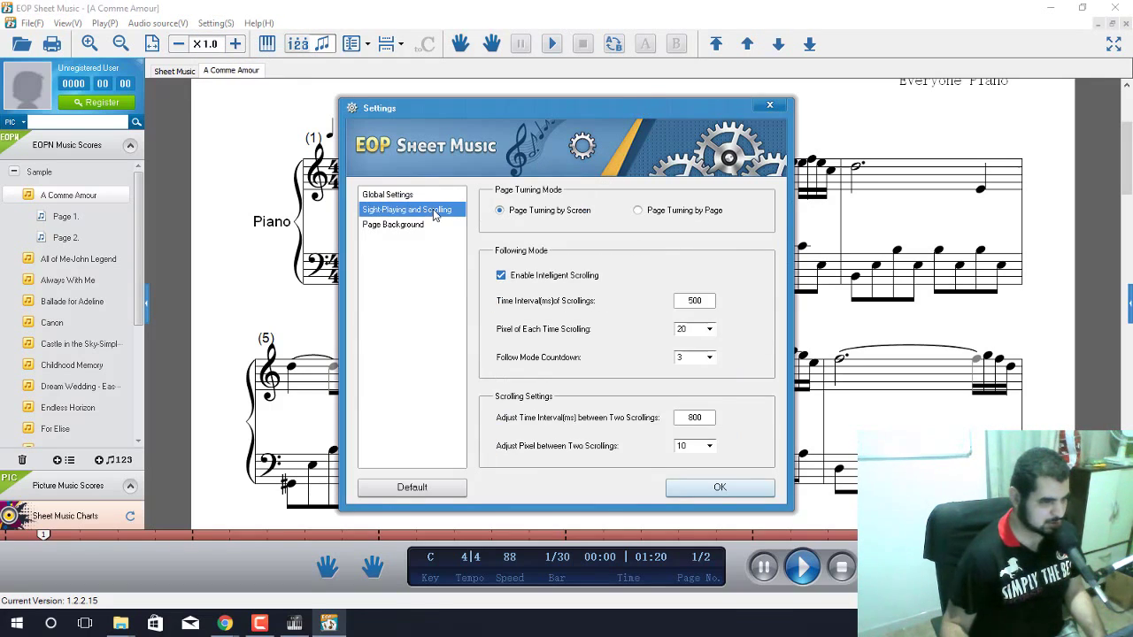
click(428, 227)
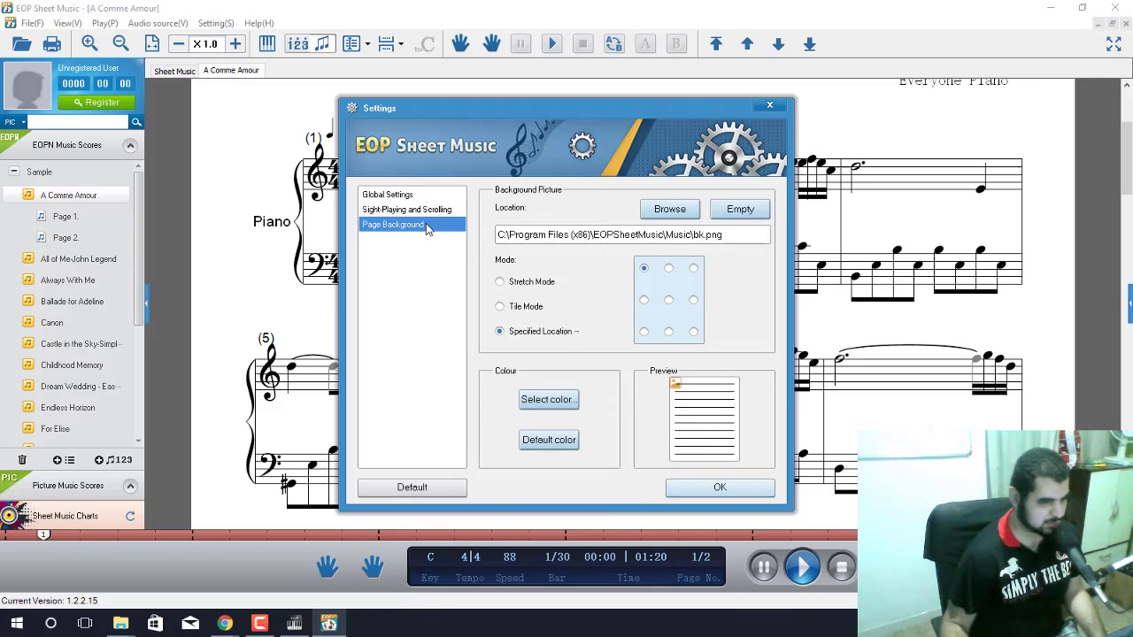
click(428, 193)
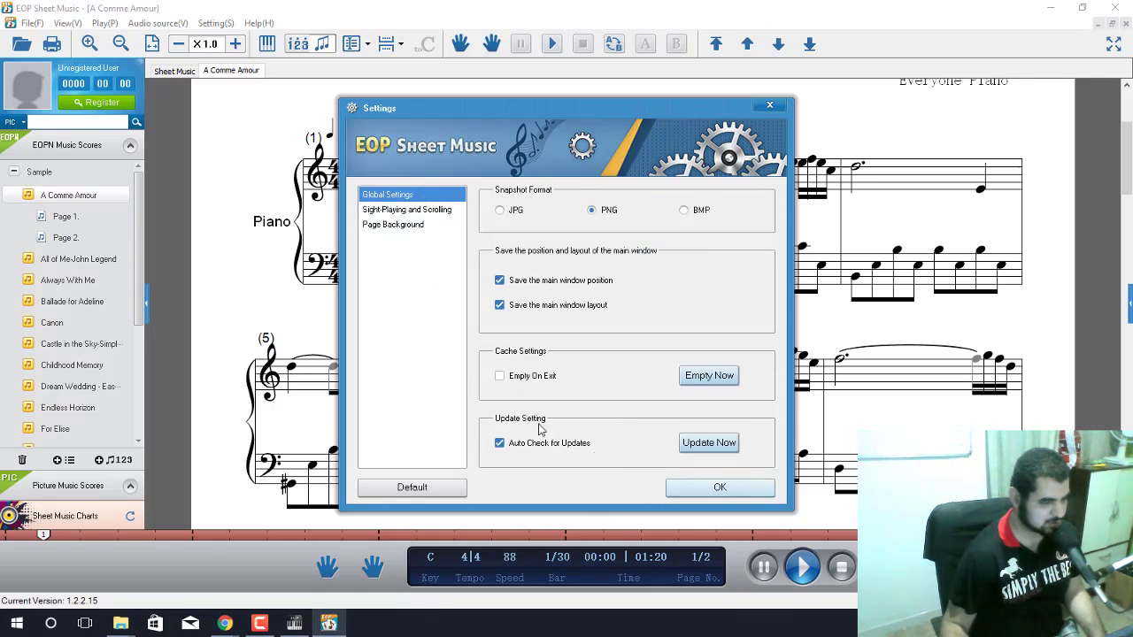
click(719, 489)
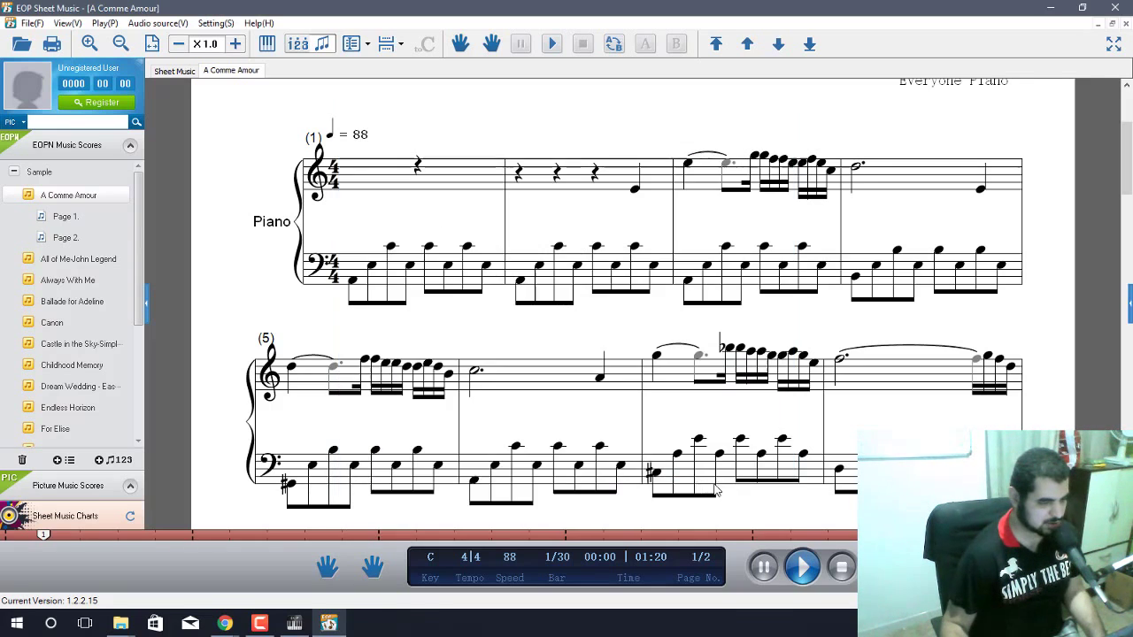
click(157, 24)
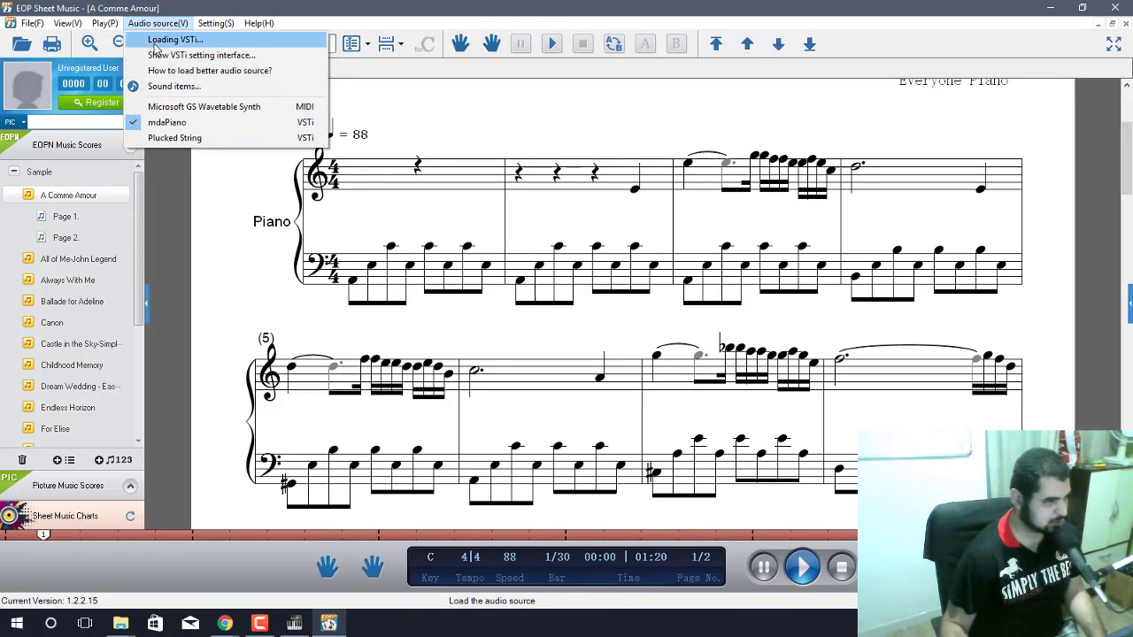
click(422, 19)
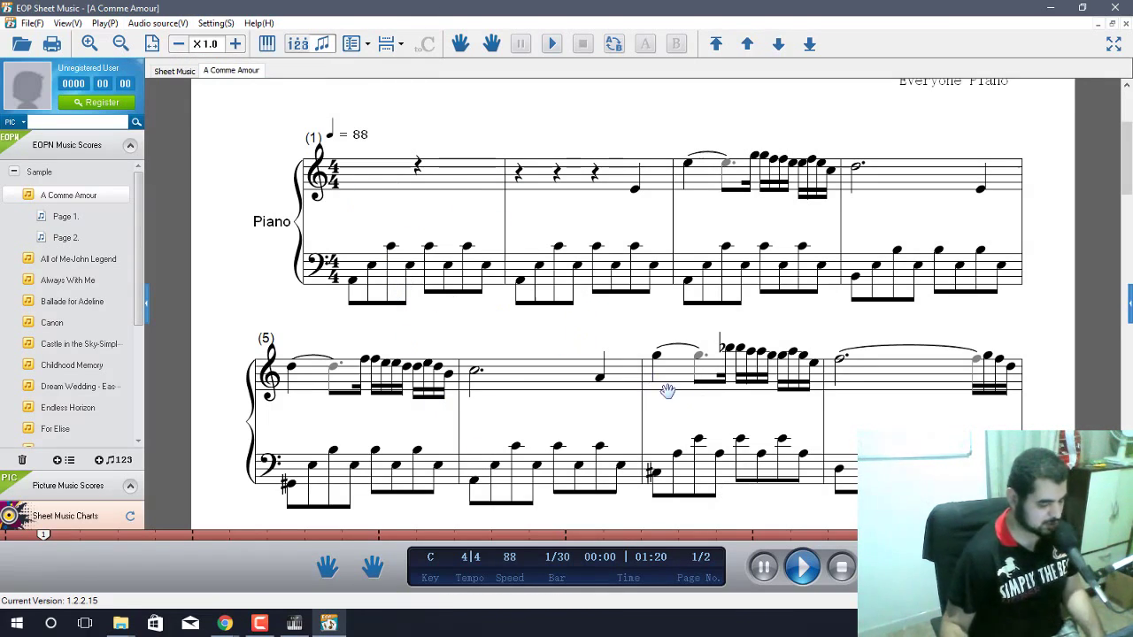
- Play A Comme Amour, mute the left hand for a few bars, turn it back on and stop playback
click(797, 572)
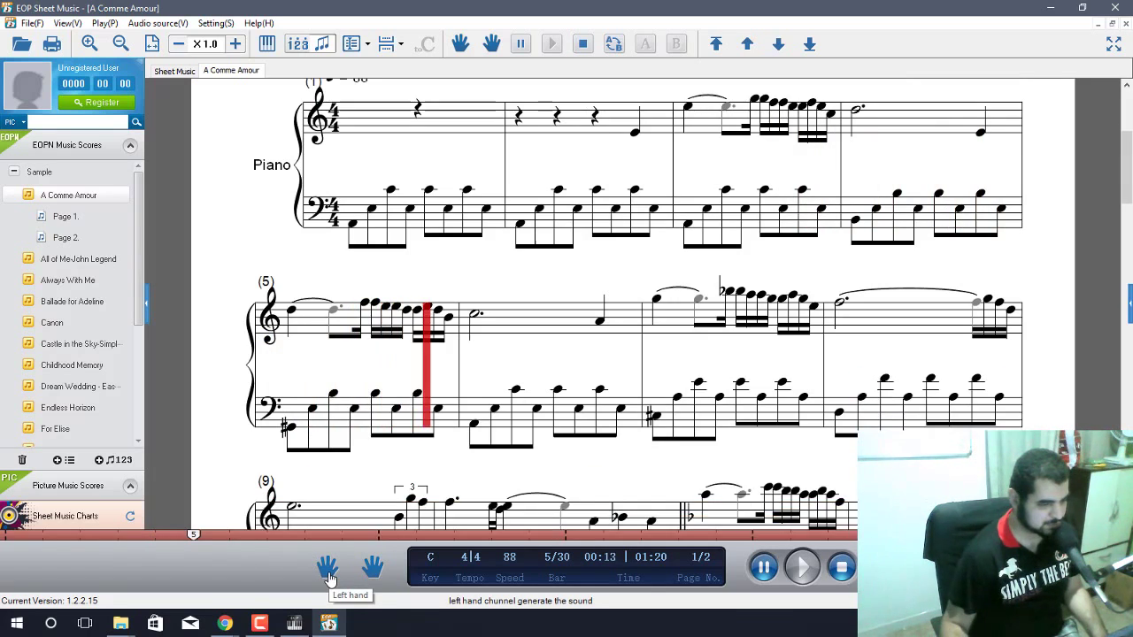
click(328, 571)
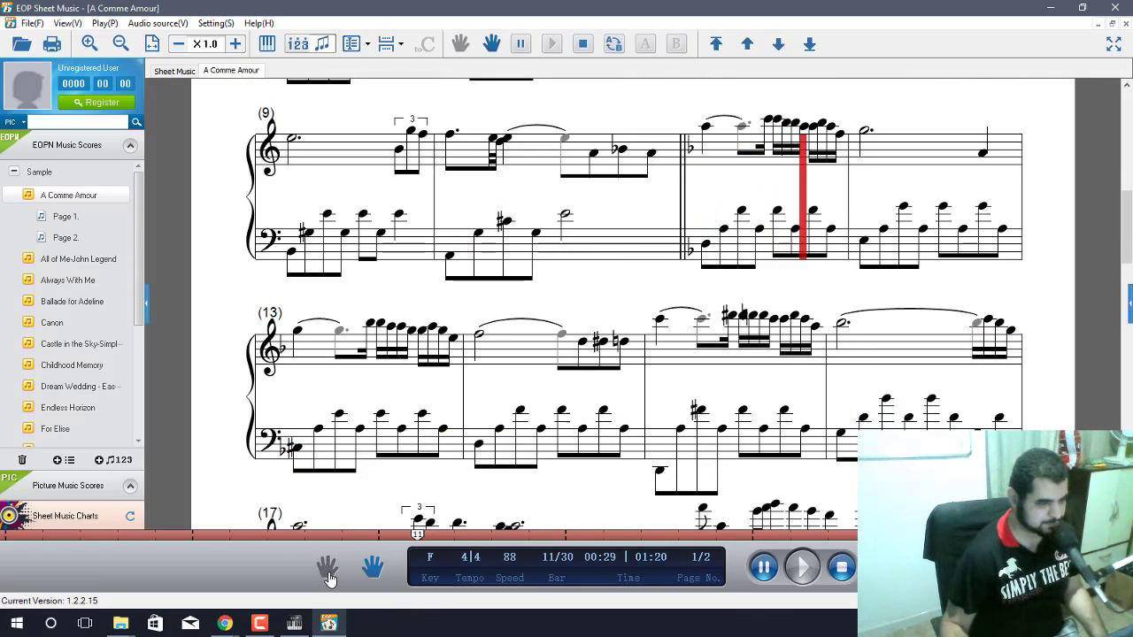
click(328, 571)
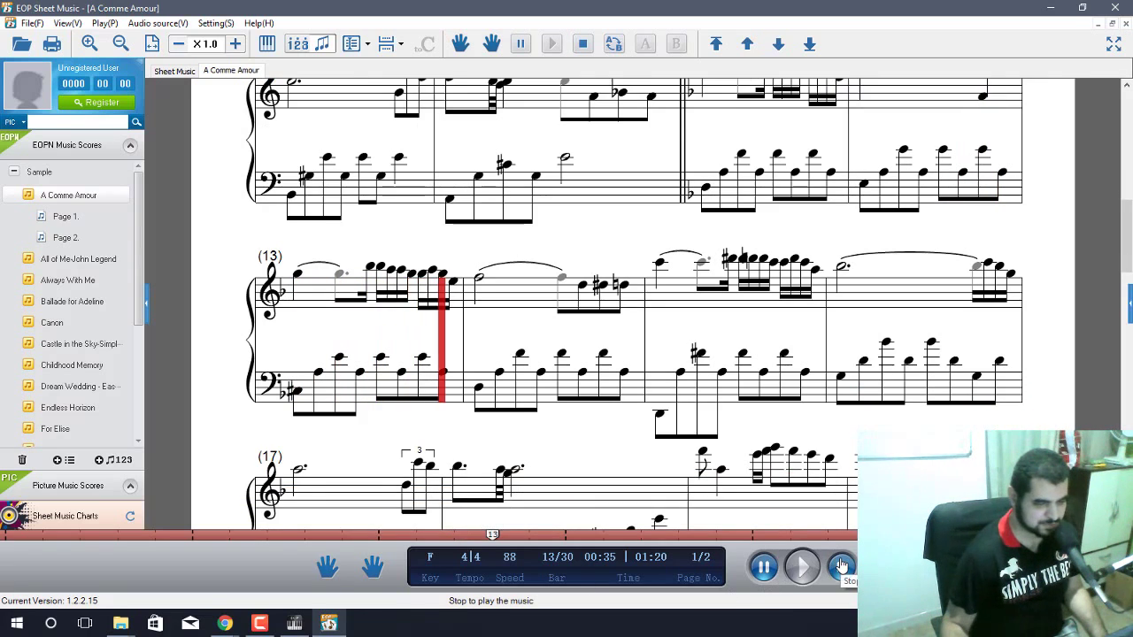
click(842, 566)
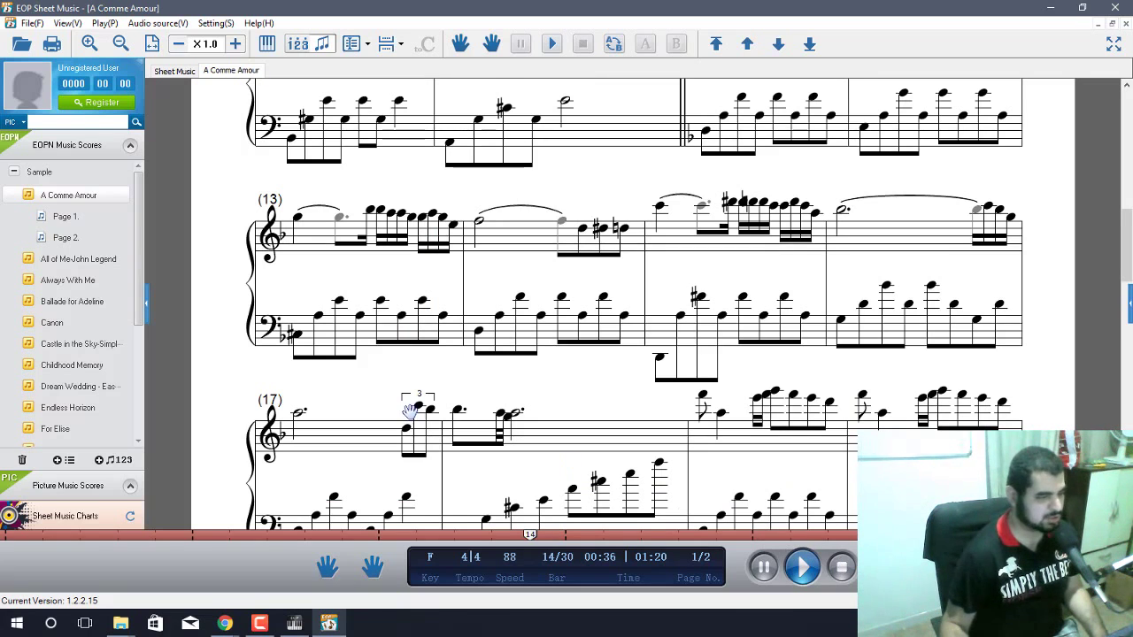
- Look through the A Comme Amour score from its beginning to page 2 and dismiss the registration dialog
scroll(409, 411, up, 5)
scroll(409, 412, up, 5)
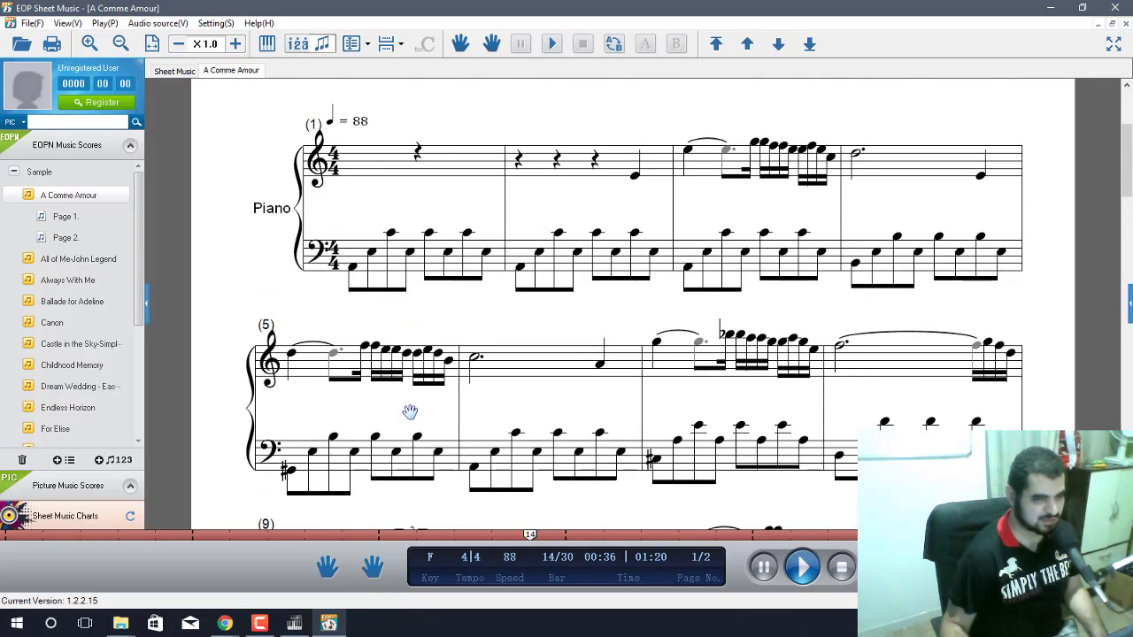
scroll(409, 412, down, 1)
scroll(409, 412, up, 2)
scroll(409, 412, down, 8)
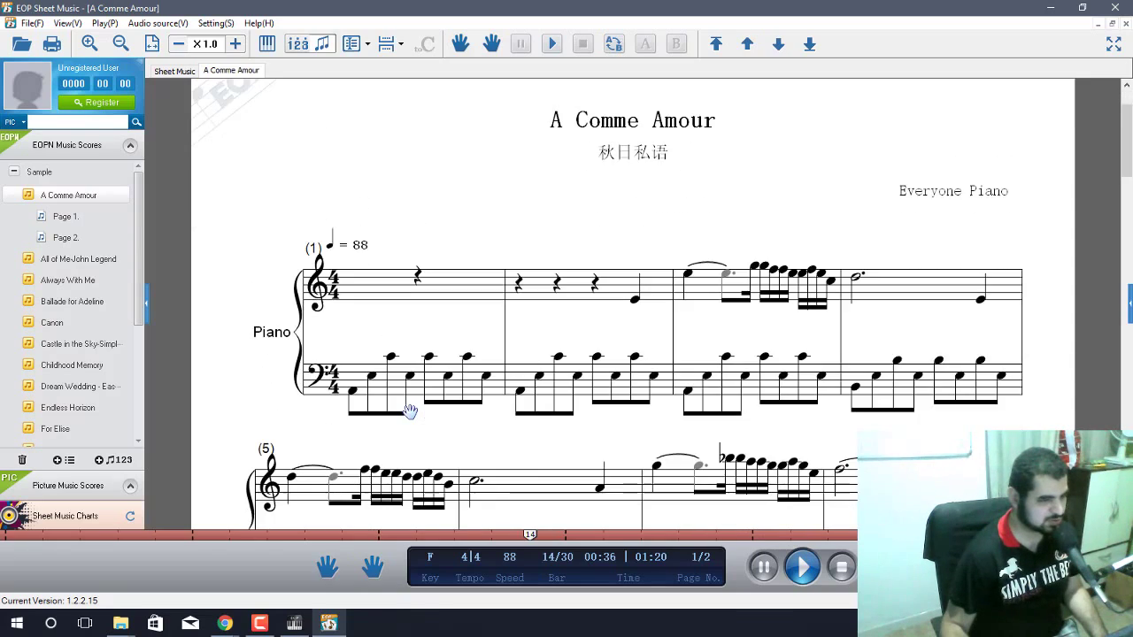
scroll(409, 412, down, 5)
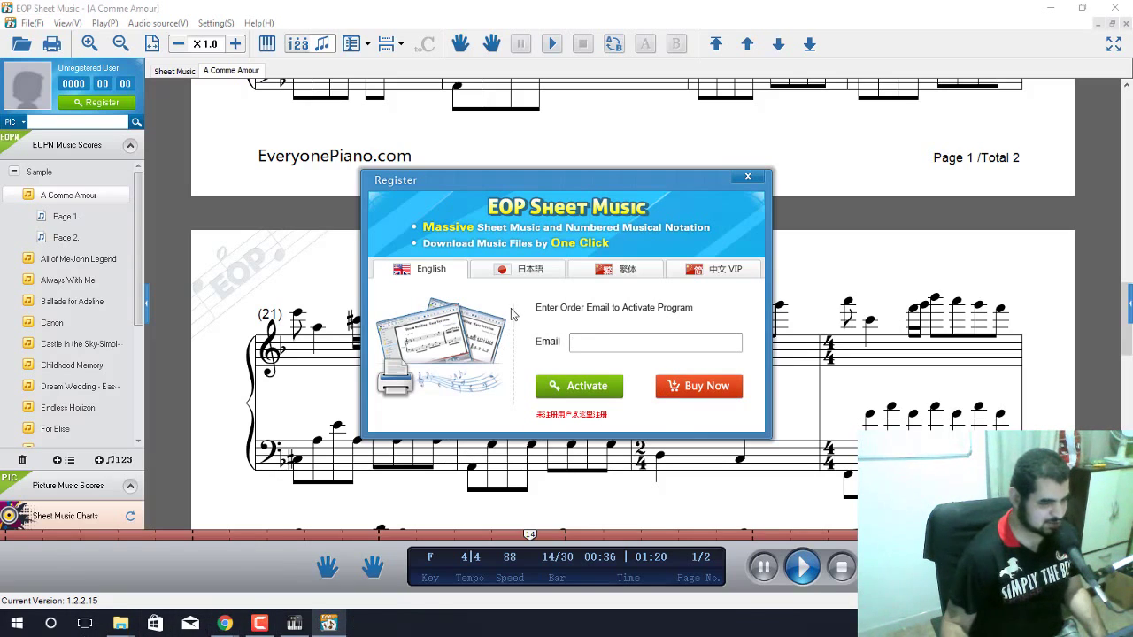
click(747, 176)
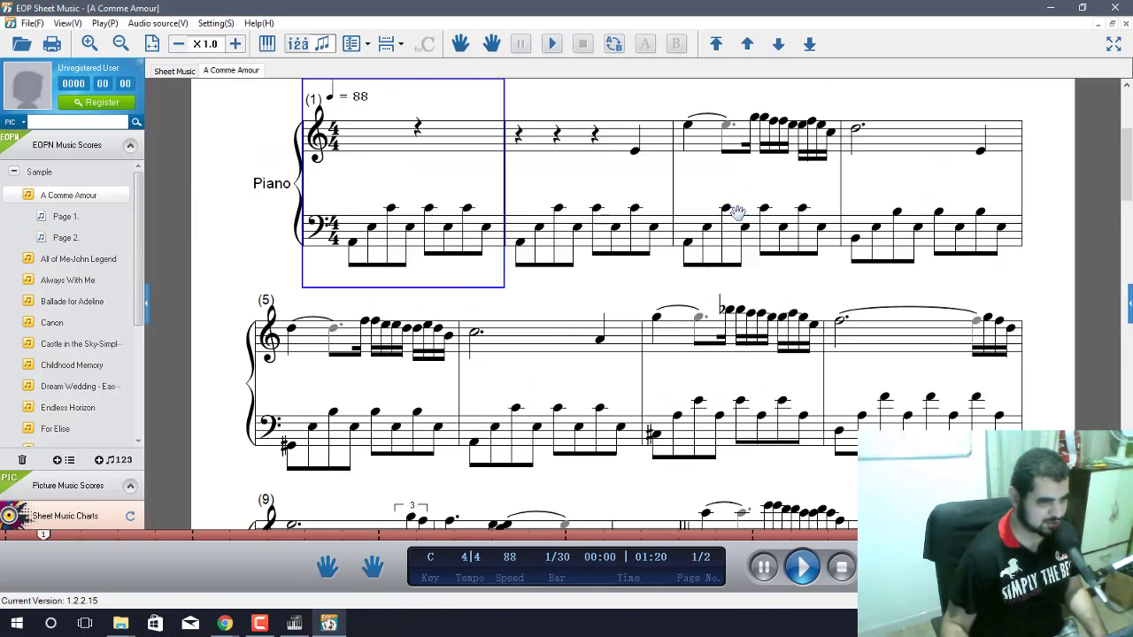
- Examine page 1 of A Comme Amour from title to page end and browse the list of sample scores
scroll(407, 267, up, 3)
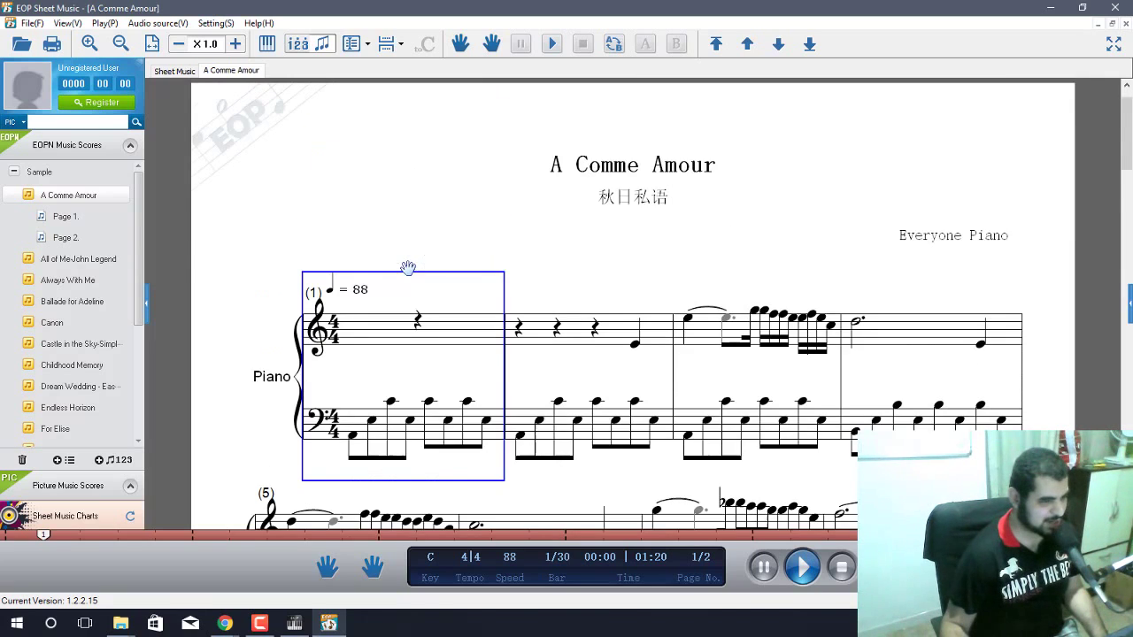
scroll(407, 267, down, 12)
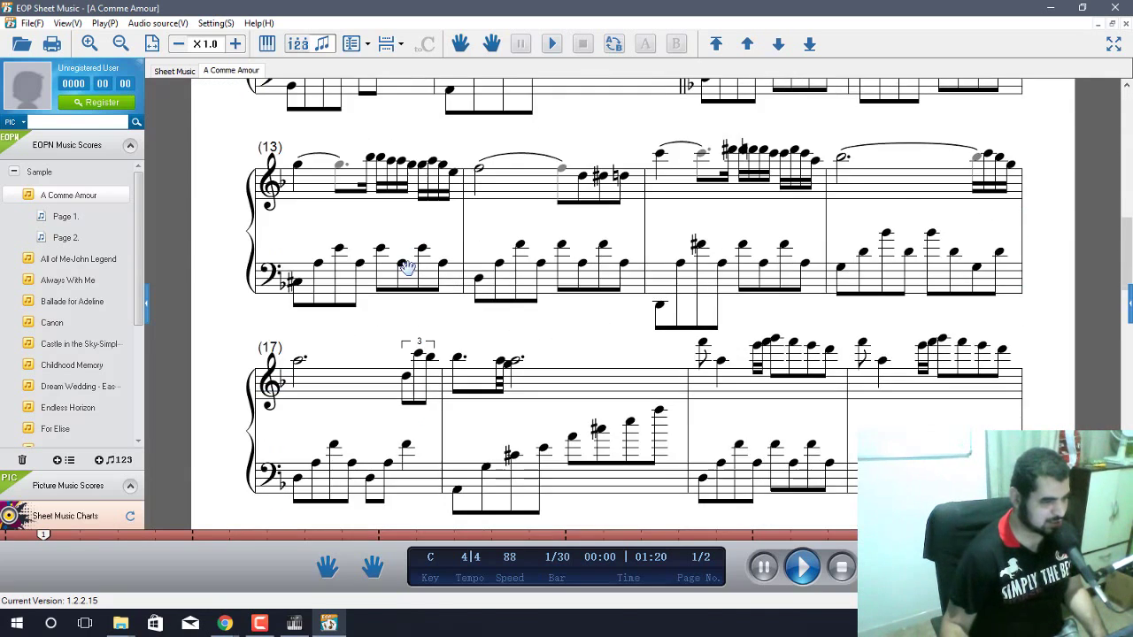
scroll(407, 268, down, 3)
scroll(49, 300, down, 4)
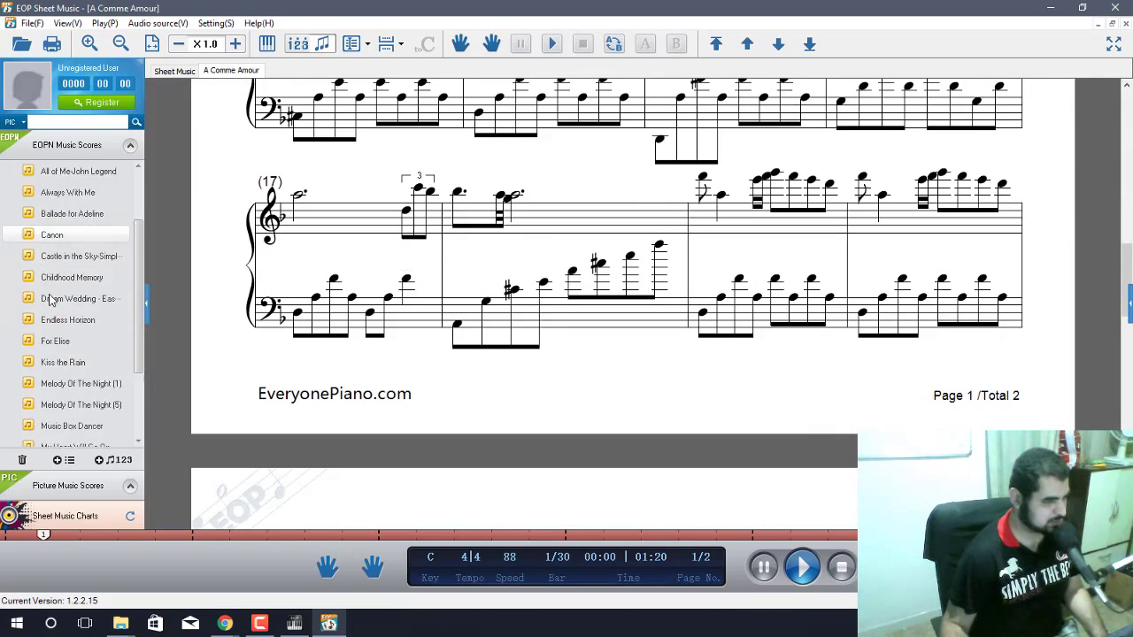
scroll(50, 299, up, 3)
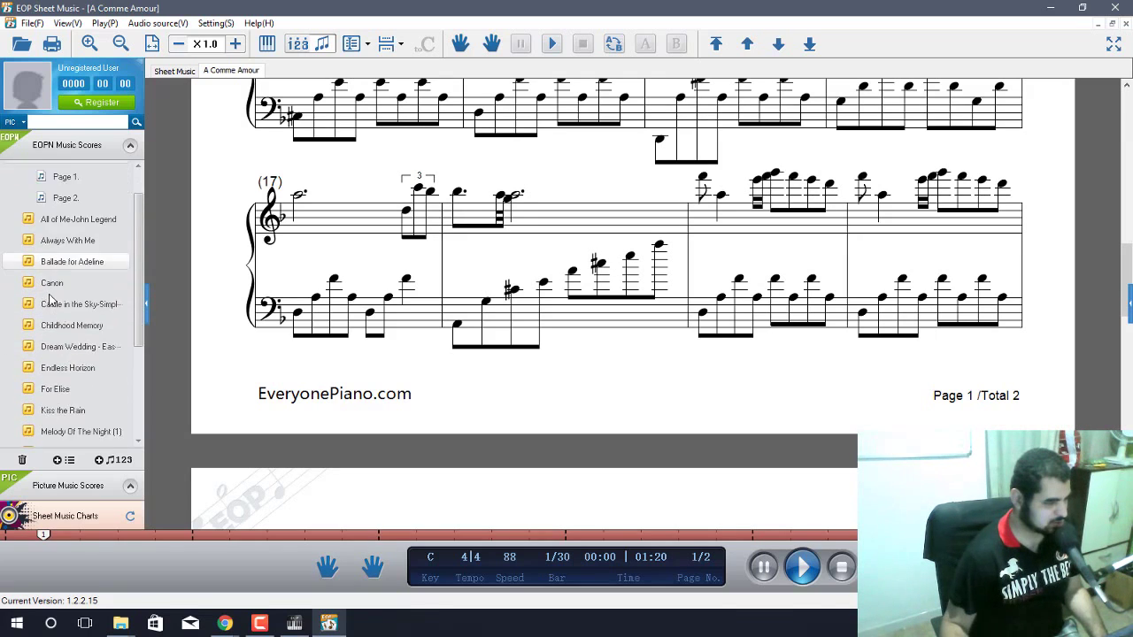
- Open the sample score For Elise from the EOPN Music Scores list and start its playback
scroll(51, 288, down, 2)
double_click(55, 260)
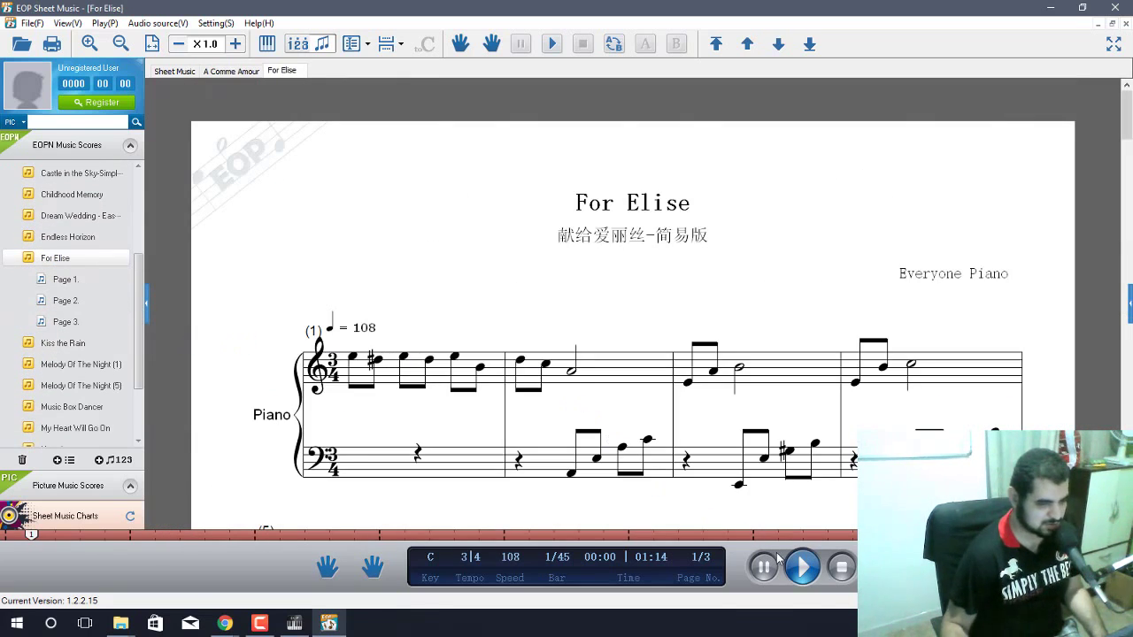
click(802, 567)
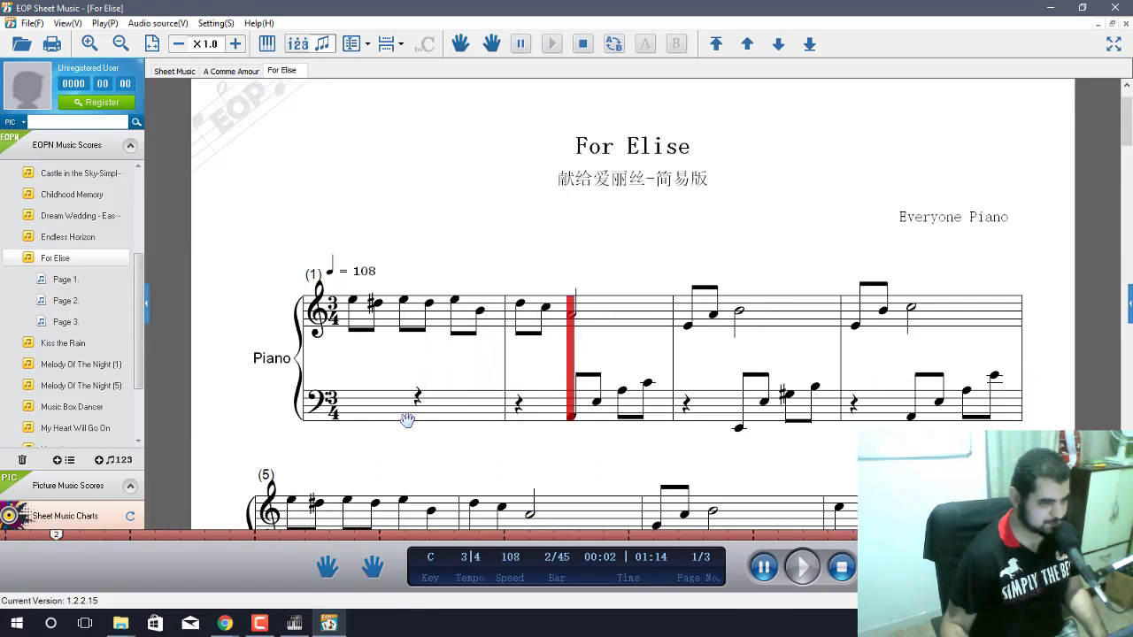
- Toggle the left hand and briefly mute the right hand during For Elise, stop playback and minimize the sheet music window
click(327, 571)
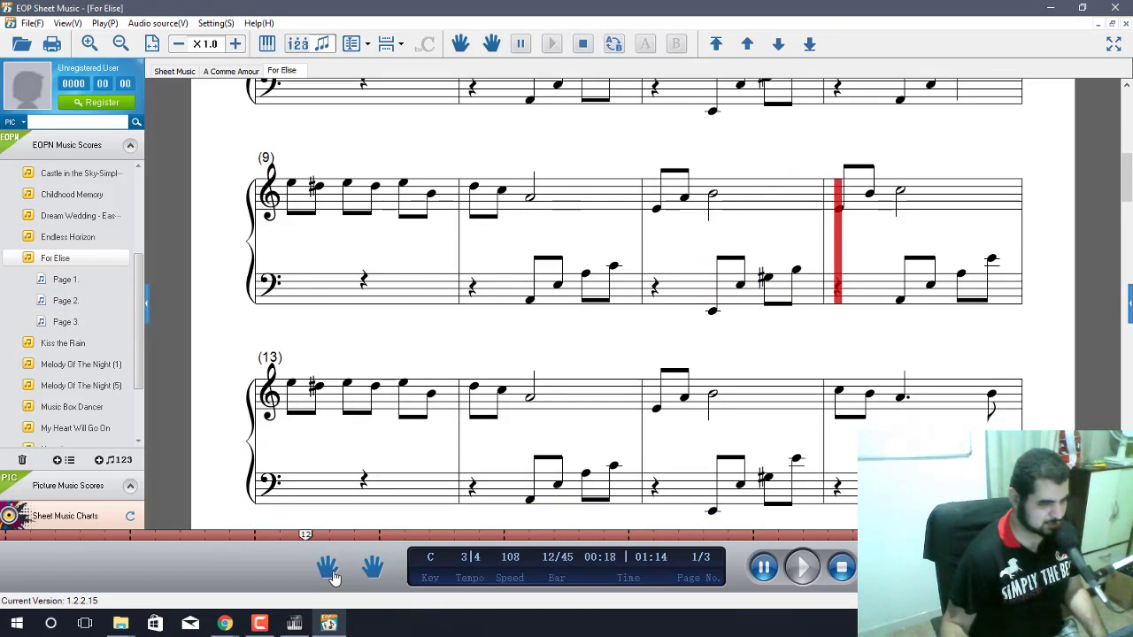
click(373, 568)
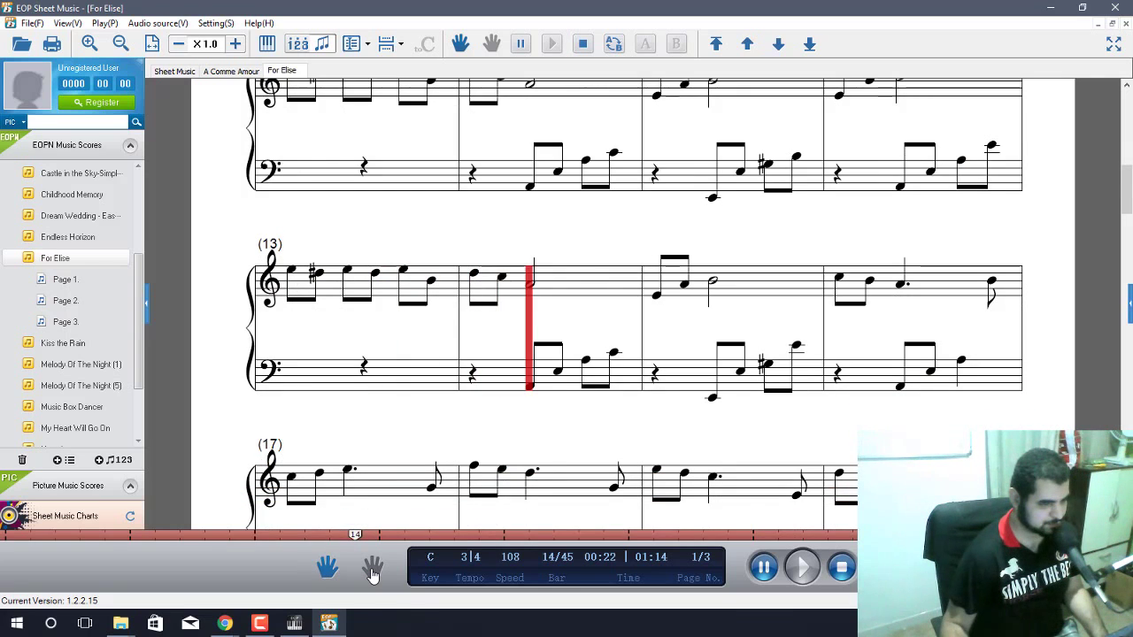
click(372, 568)
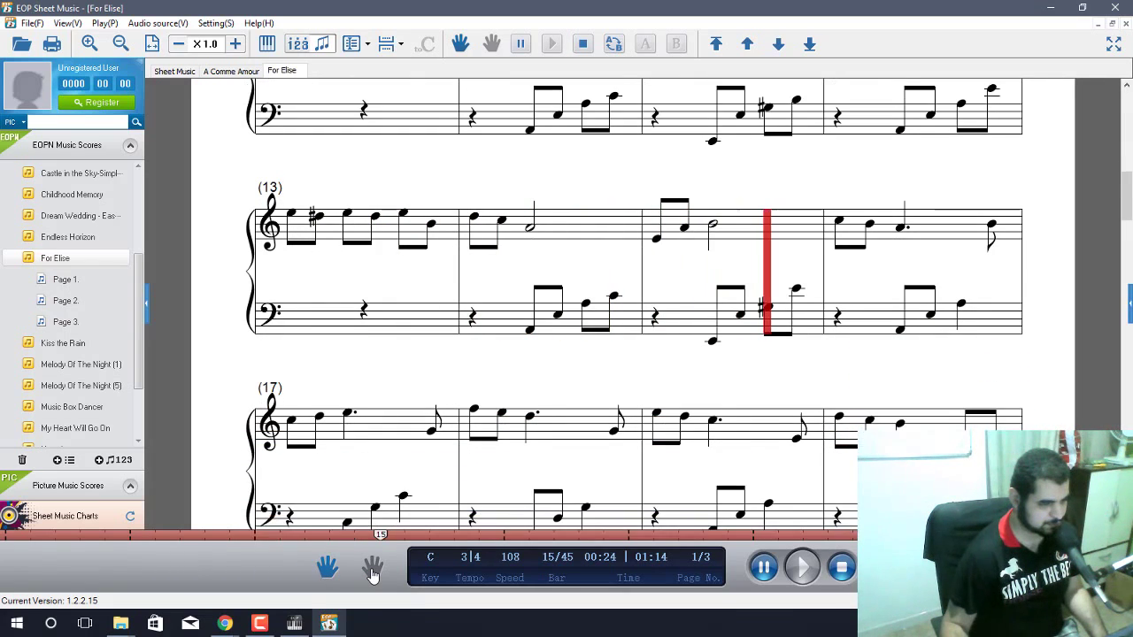
click(837, 568)
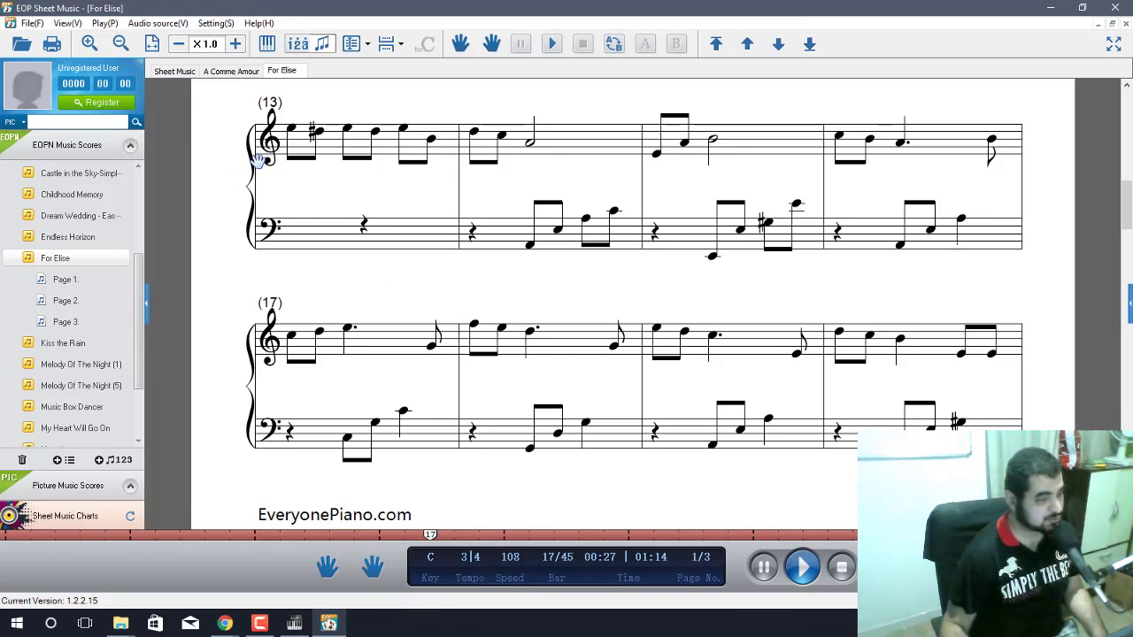
click(1051, 7)
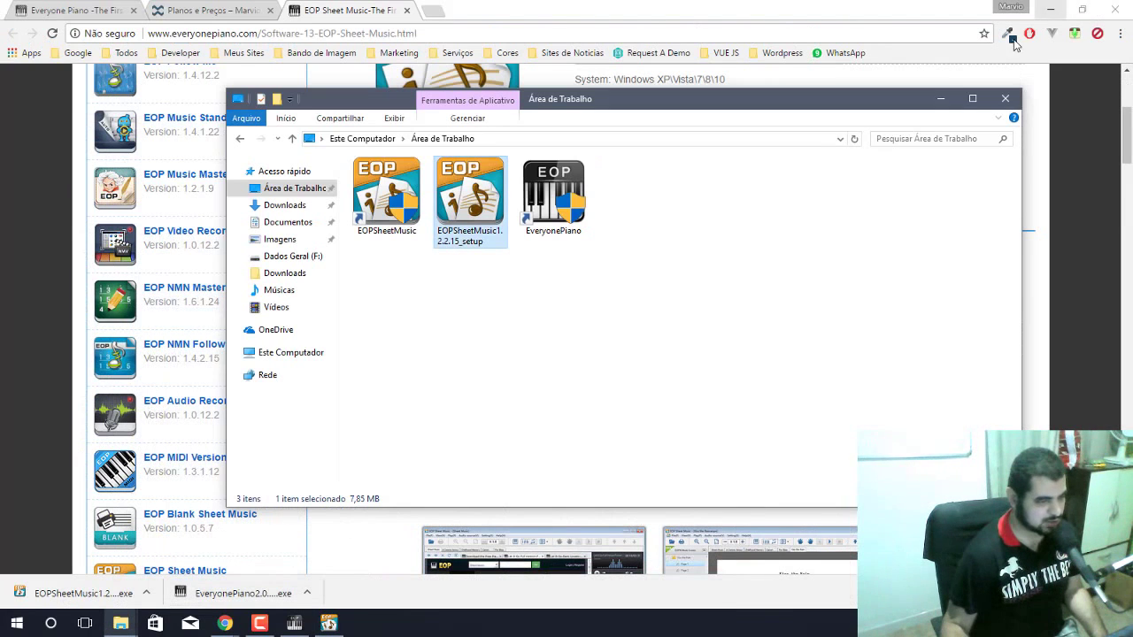